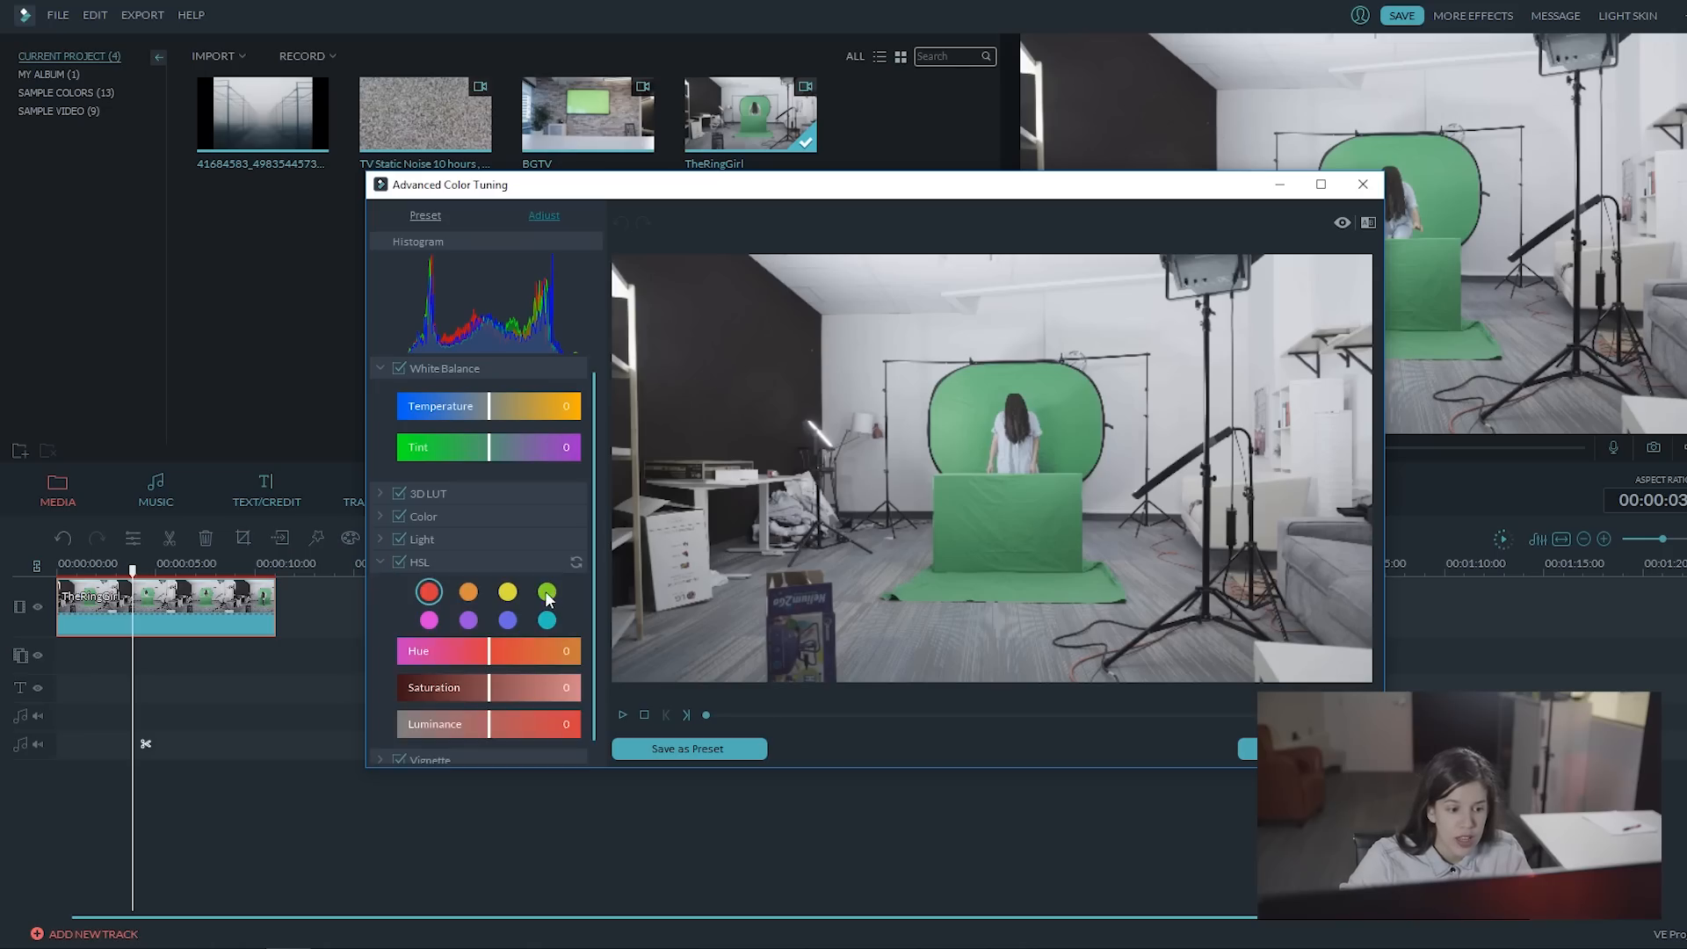
# Step: Adjust the greens of the TheRingGirl clip with the HSL sliders in Advanced Color Tuning and apply the correction
pyautogui.click(546, 593)
pyautogui.moveTo(497, 655); pyautogui.dragTo(497, 725)
pyautogui.moveTo(494, 689); pyautogui.dragTo(487, 651)
pyautogui.click(1248, 748)
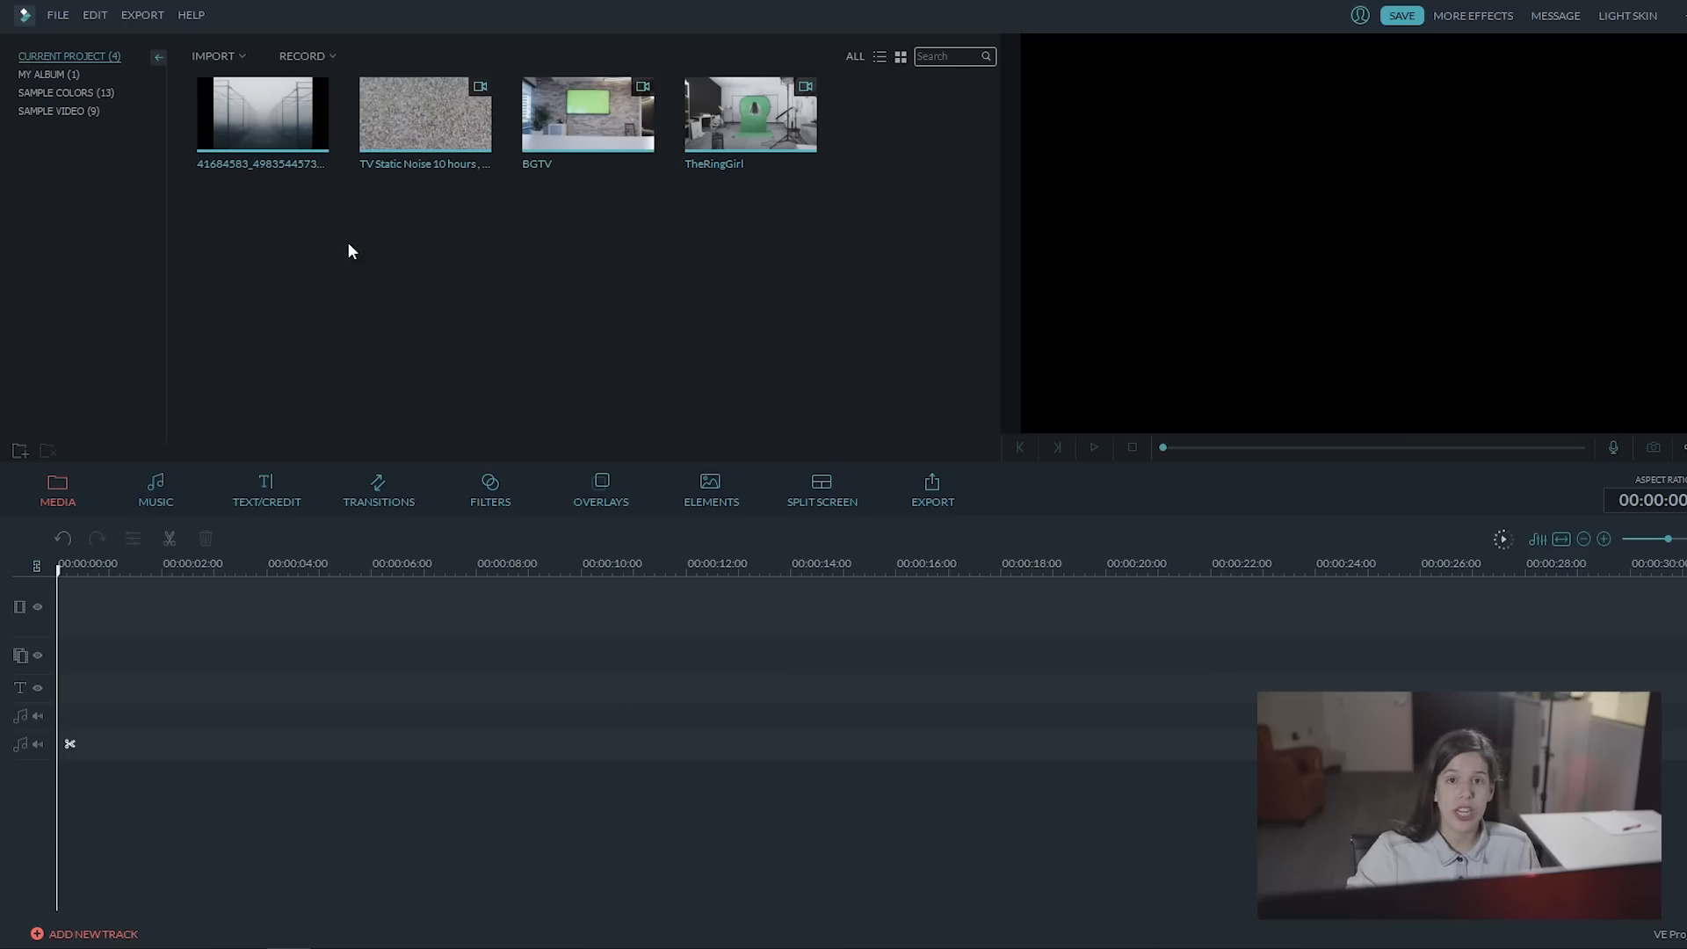
# Step: Place the foggy walkway image at the start of the main video track and extend it to nearly 13 seconds
pyautogui.moveTo(309, 141); pyautogui.dragTo(114, 605)
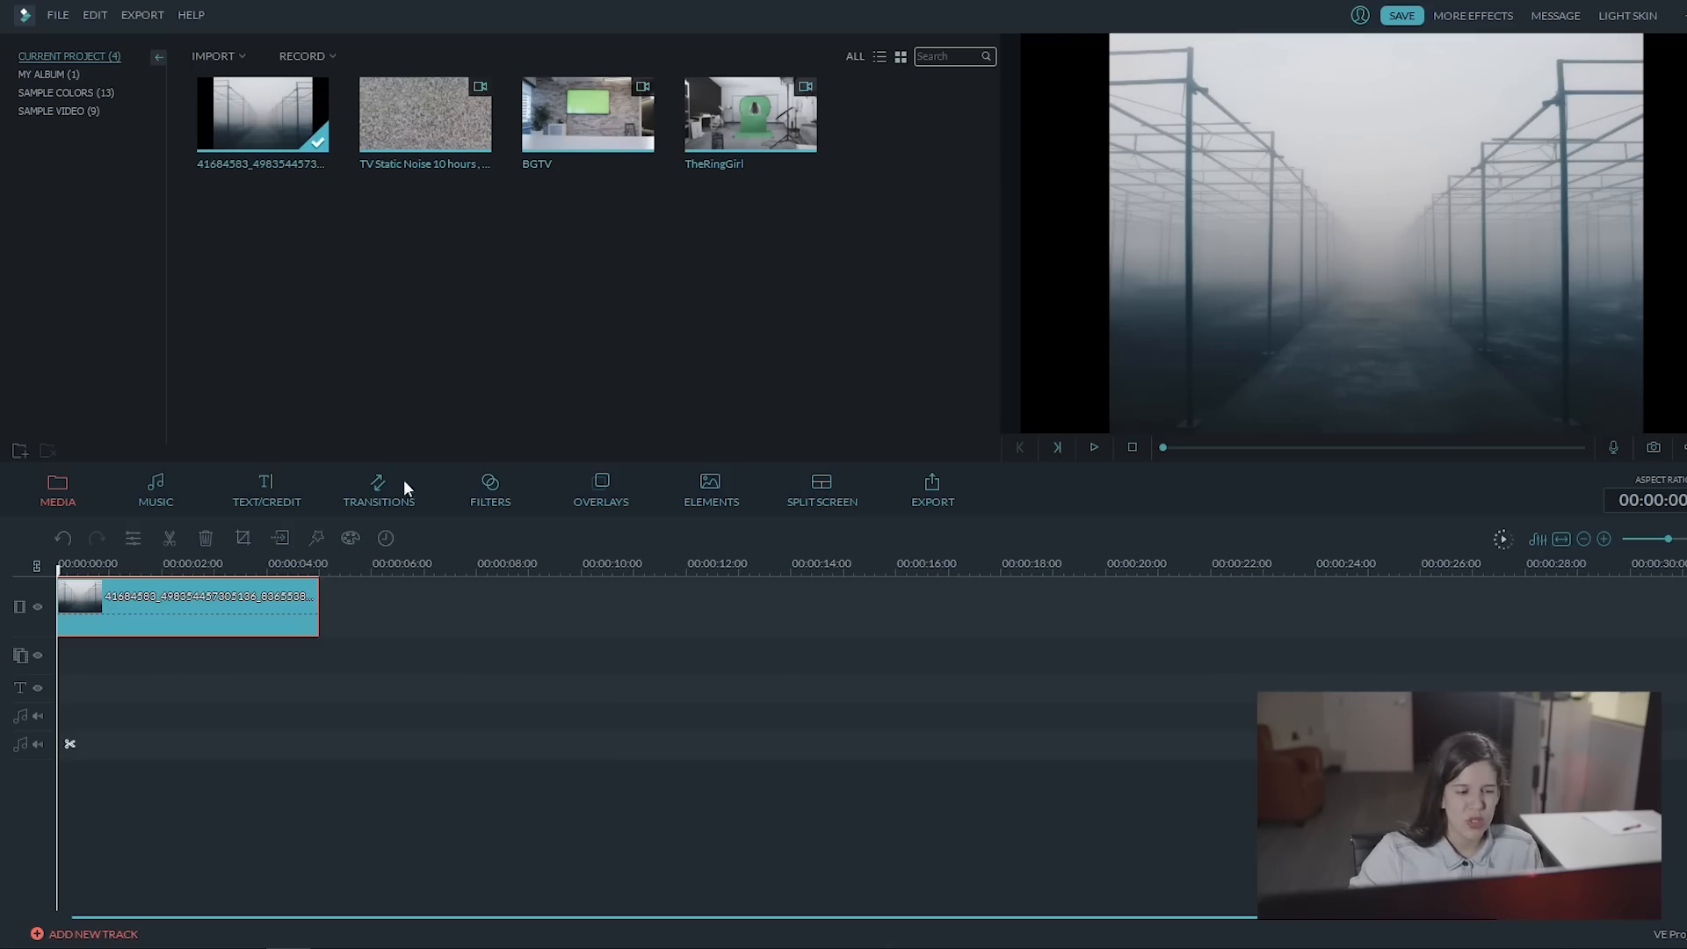
pyautogui.moveTo(321, 593); pyautogui.dragTo(747, 602)
pyautogui.moveTo(233, 569); pyautogui.dragTo(56, 573)
# Step: Place a second copy of the foggy image at the start of the first overlay track, extended to match the first copy's length
pyautogui.moveTo(293, 127); pyautogui.dragTo(61, 665)
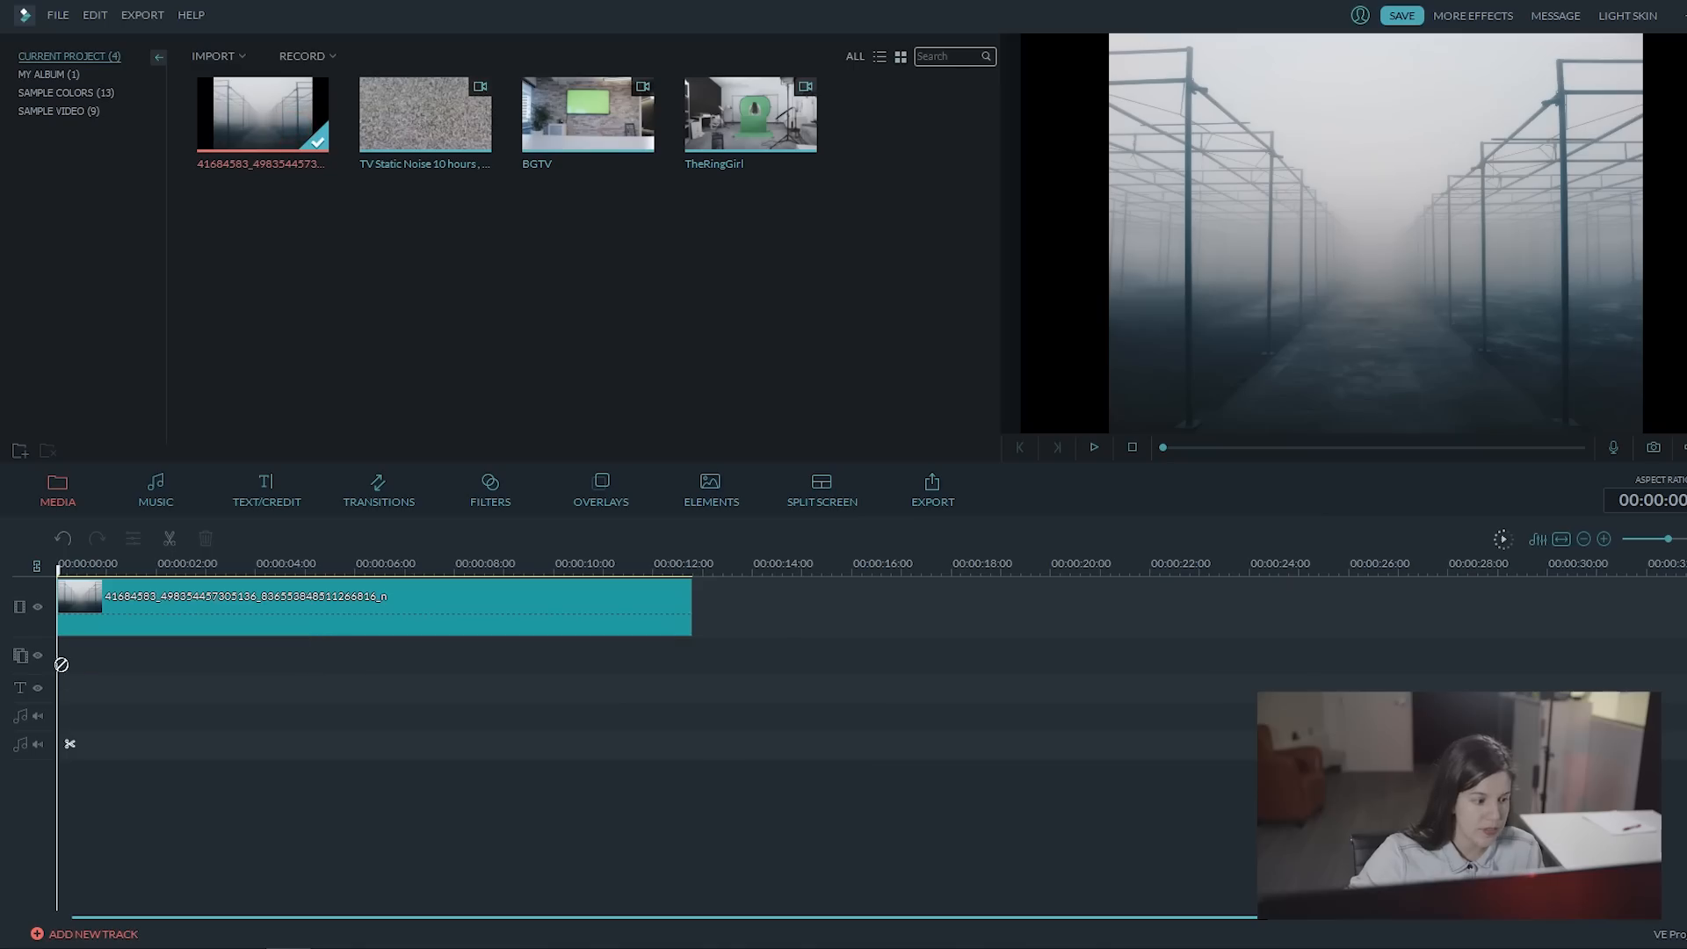
pyautogui.moveTo(294, 119); pyautogui.dragTo(61, 672)
pyautogui.moveTo(303, 657); pyautogui.dragTo(678, 650)
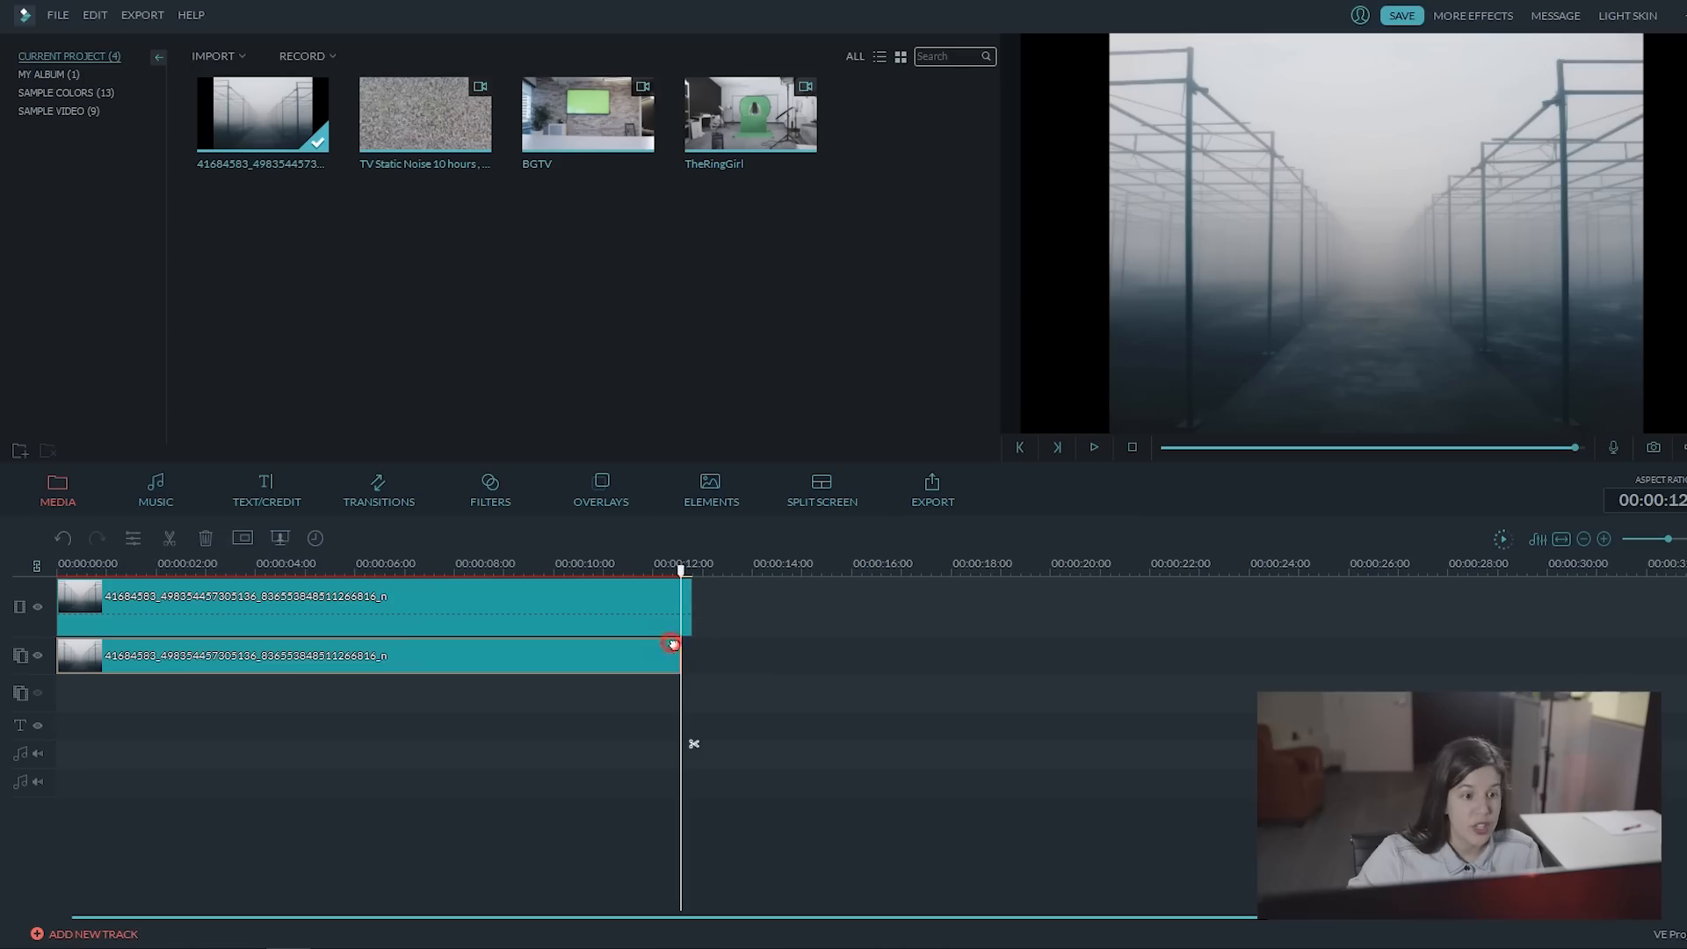
pyautogui.moveTo(679, 640); pyautogui.dragTo(692, 642)
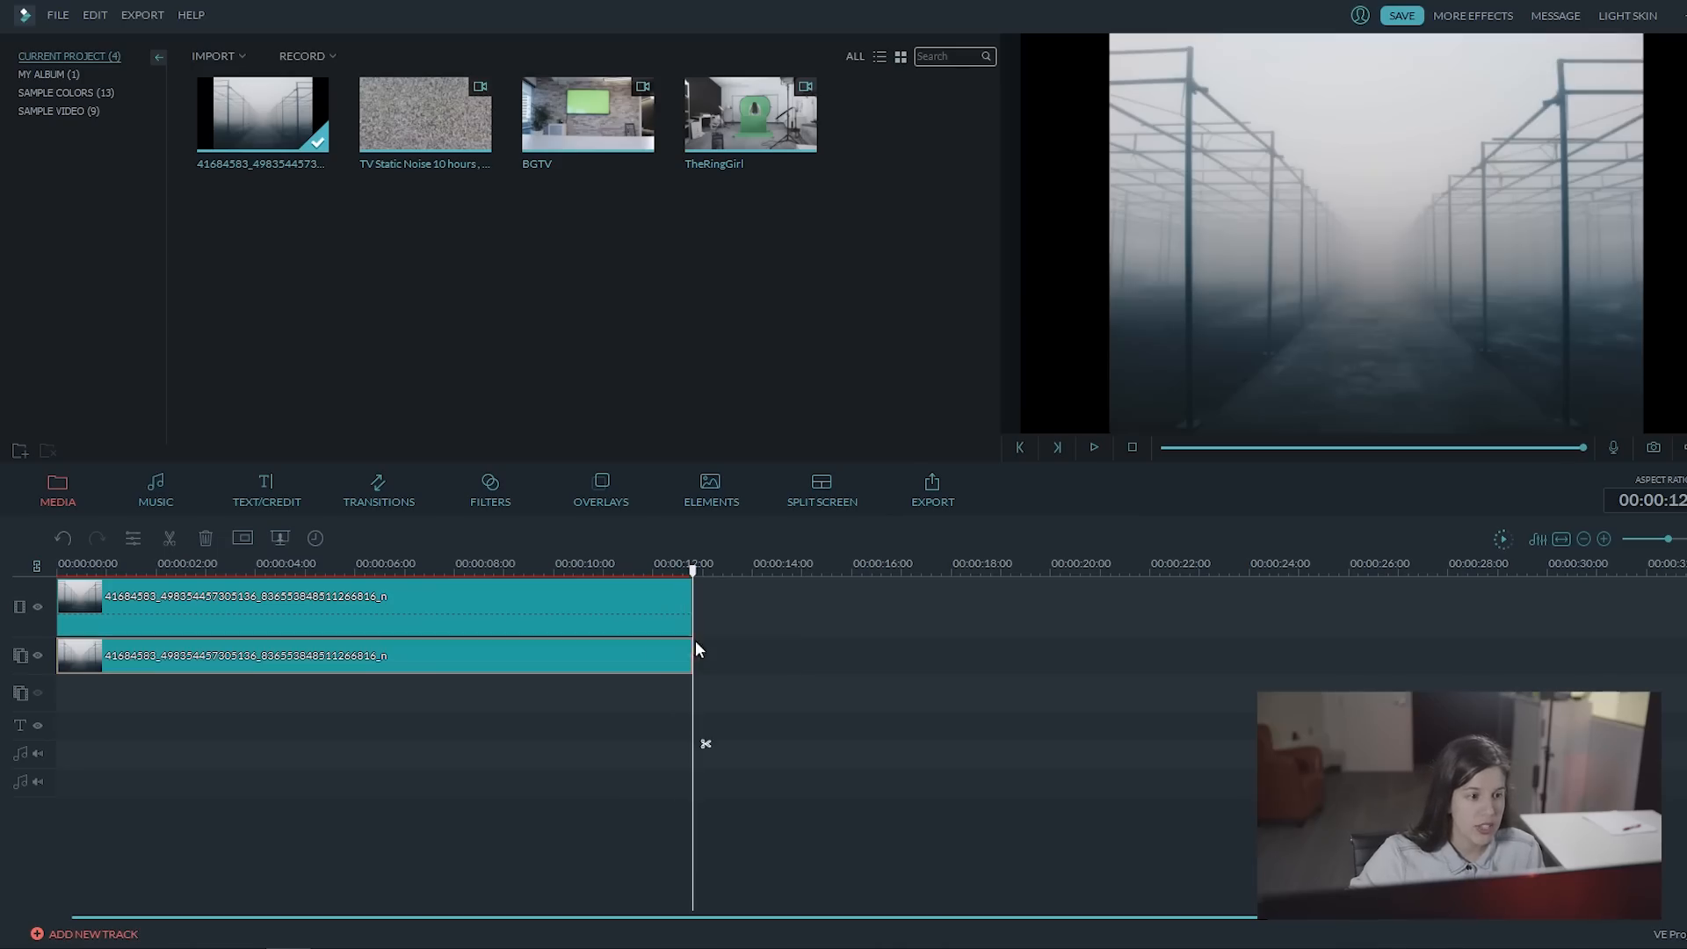
# Step: Add the TV Static Noise clip at the start of the second overlay track and cut off everything beyond the images' end
pyautogui.click(251, 572)
pyautogui.moveTo(251, 572); pyautogui.dragTo(58, 575)
pyautogui.moveTo(434, 150); pyautogui.dragTo(61, 697)
pyautogui.moveTo(686, 569); pyautogui.dragTo(692, 572)
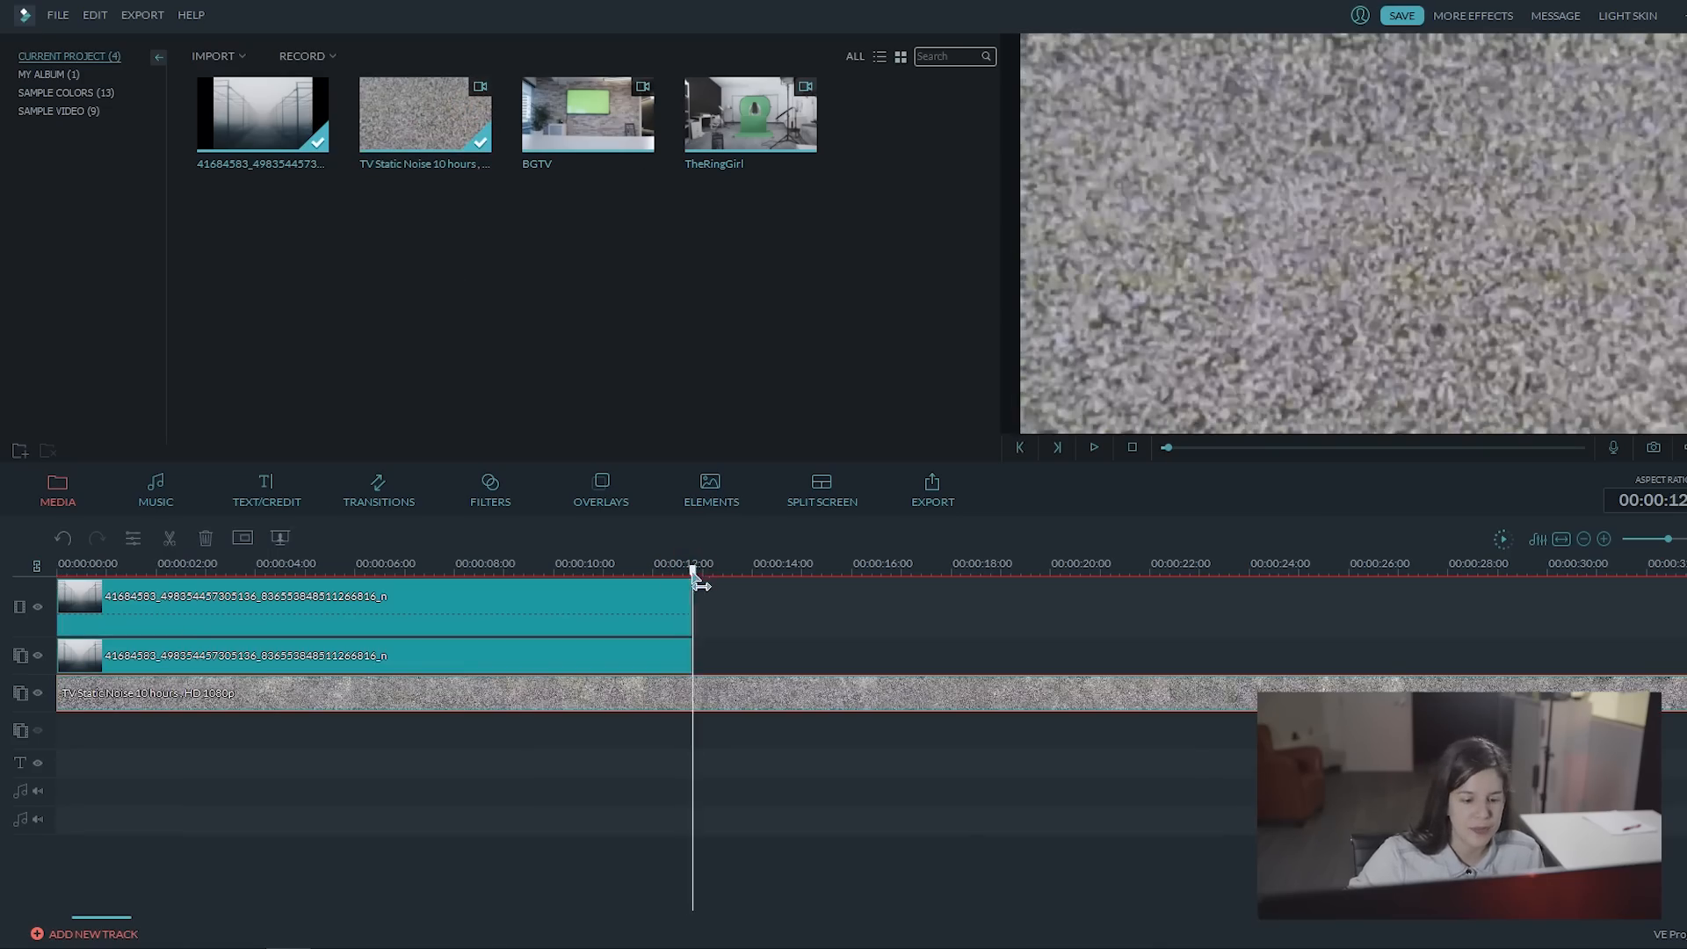
pyautogui.click(704, 744)
pyautogui.click(956, 696)
pyautogui.click(206, 539)
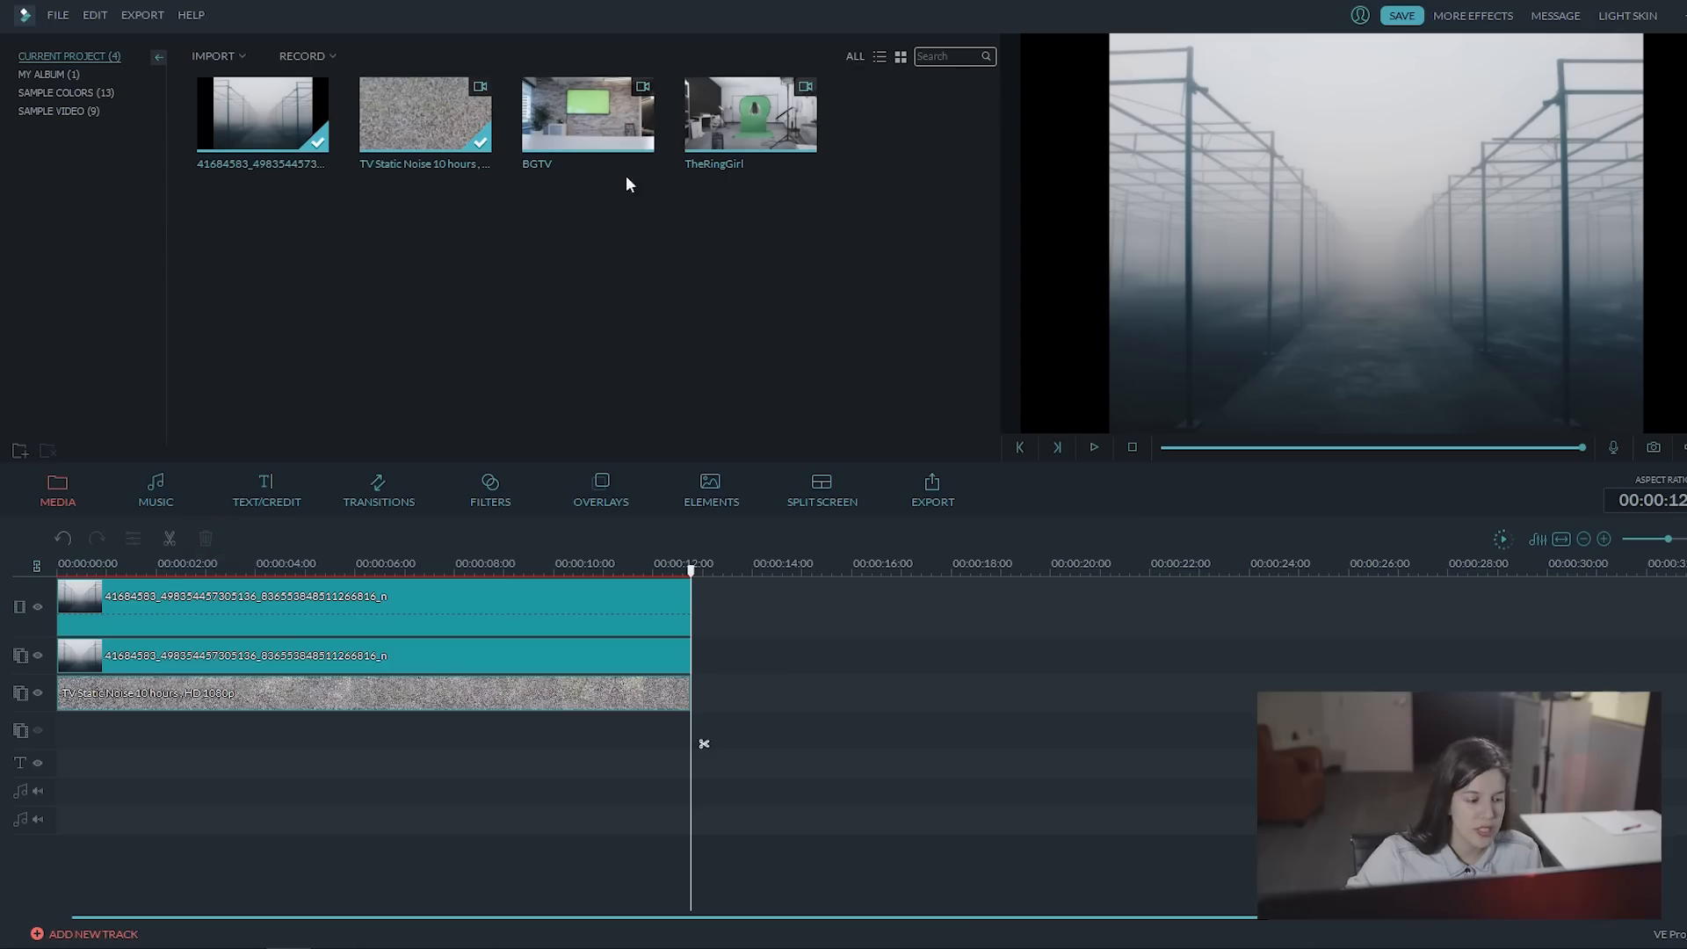
# Step: Add the BGTV clip at the start of the third overlay track and split it where the images end
pyautogui.moveTo(628, 119); pyautogui.dragTo(95, 731)
pyautogui.moveTo(688, 573)
pyautogui.mouseDown()
pyautogui.moveTo(708, 571)
pyautogui.moveTo(695, 576)
pyautogui.mouseUp()
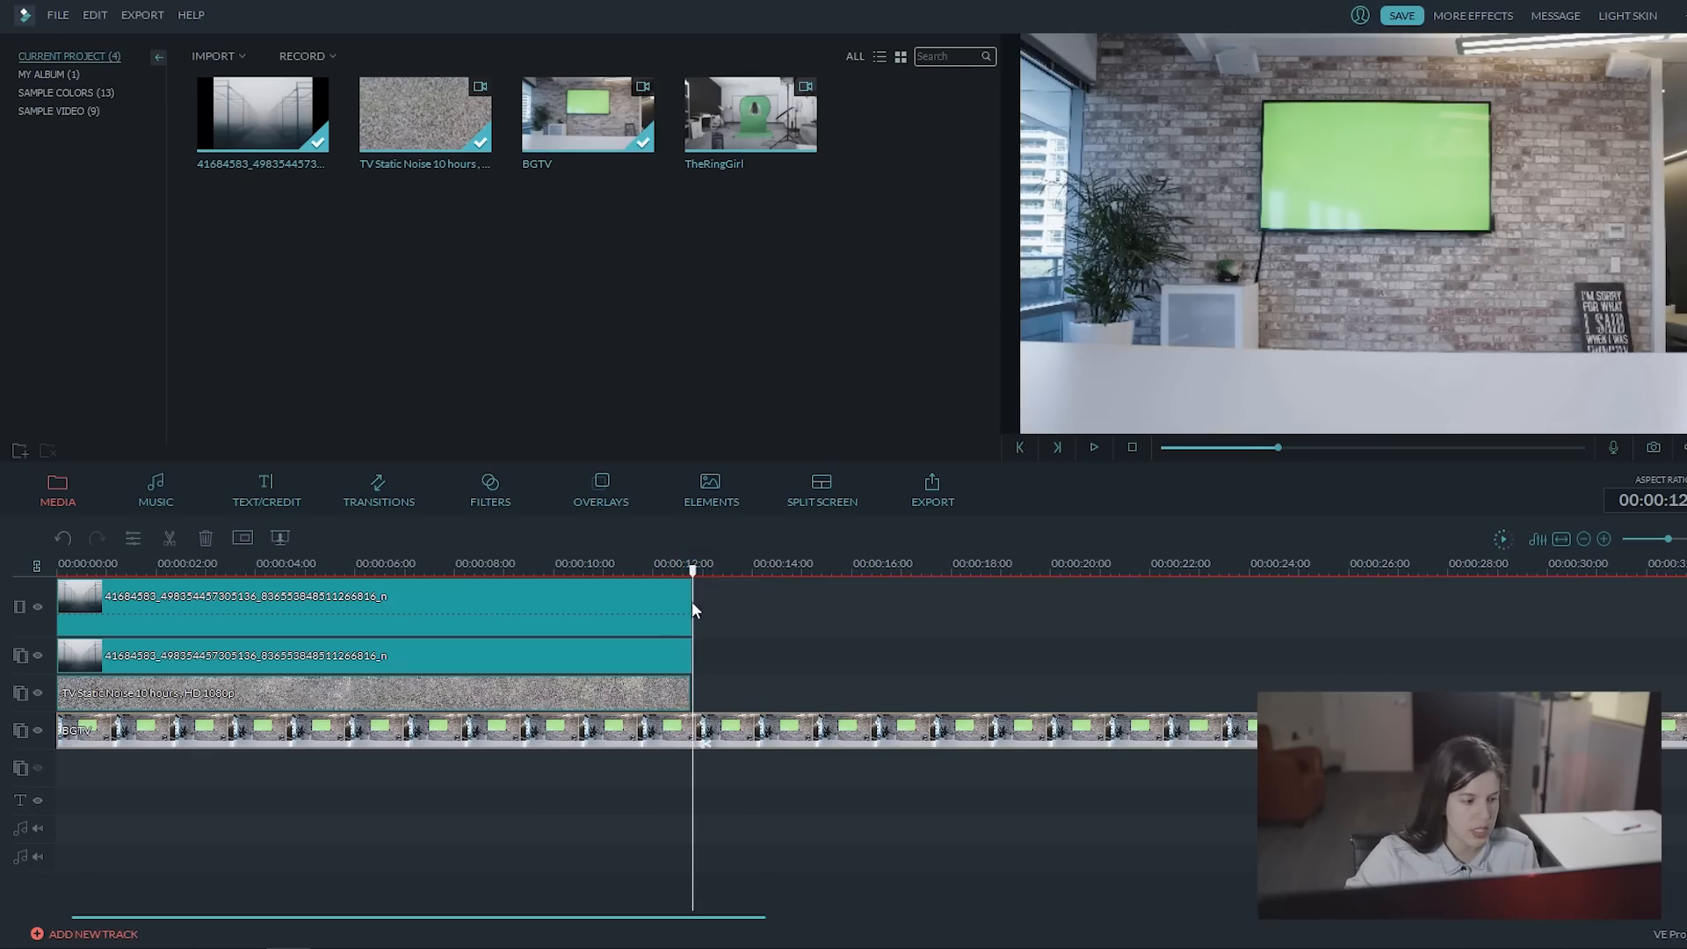
pyautogui.click(706, 744)
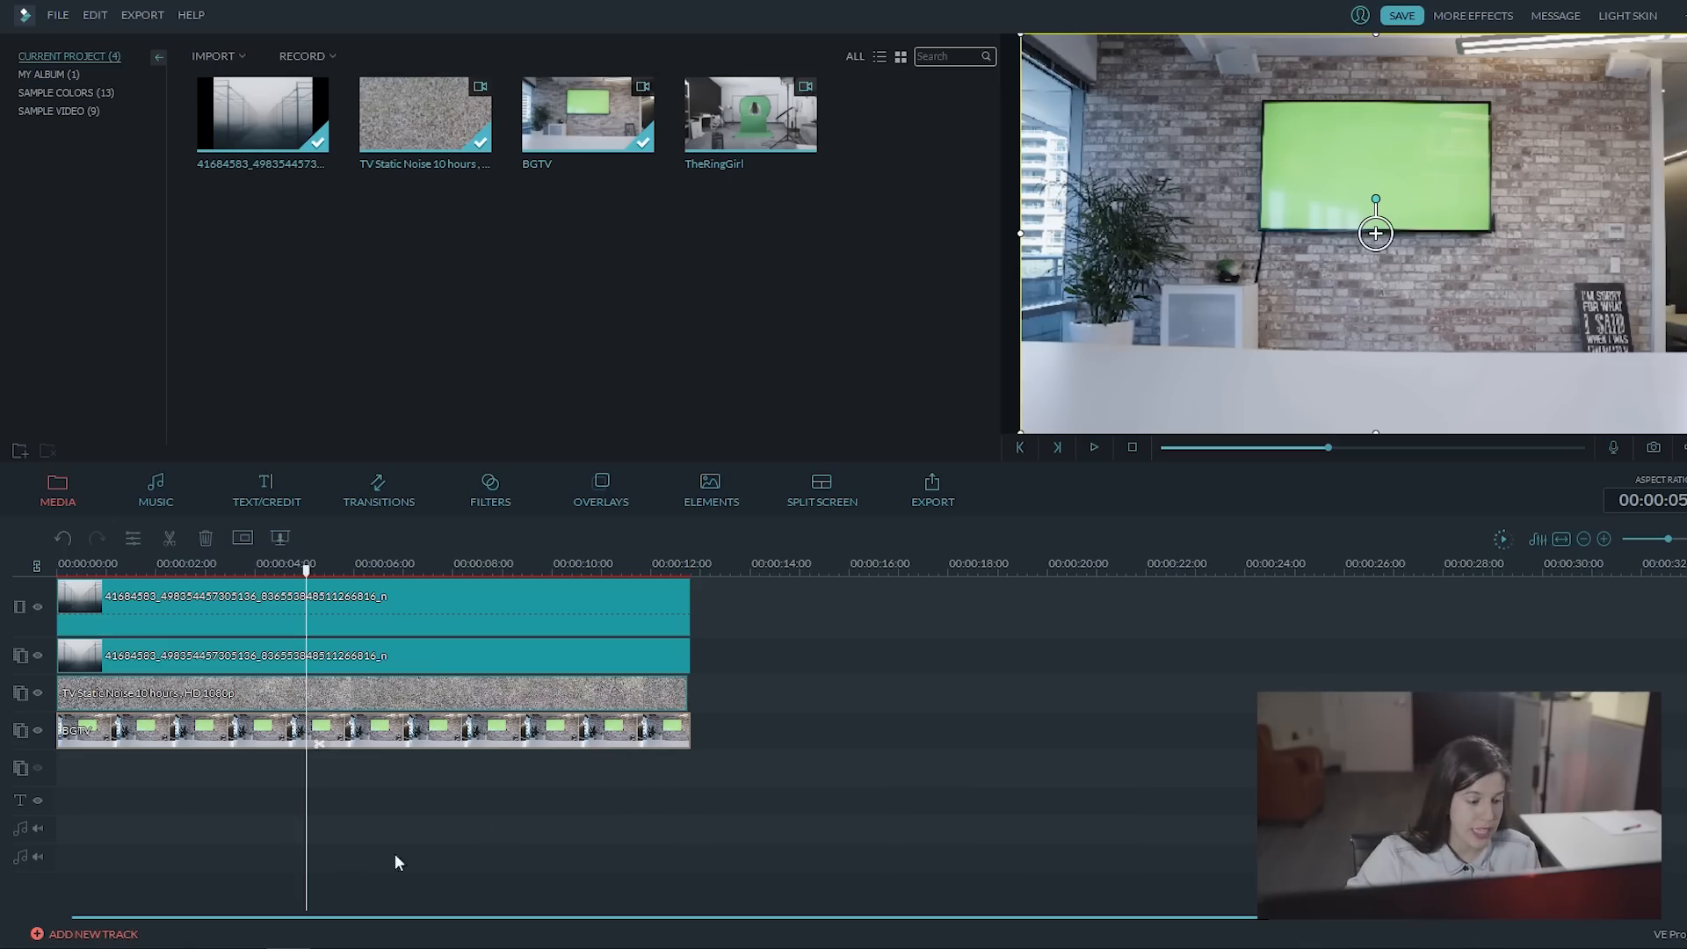
# Step: Key out the green TV screen in the BGTV clip with Chroma Key at intensity level 47
pyautogui.click(242, 538)
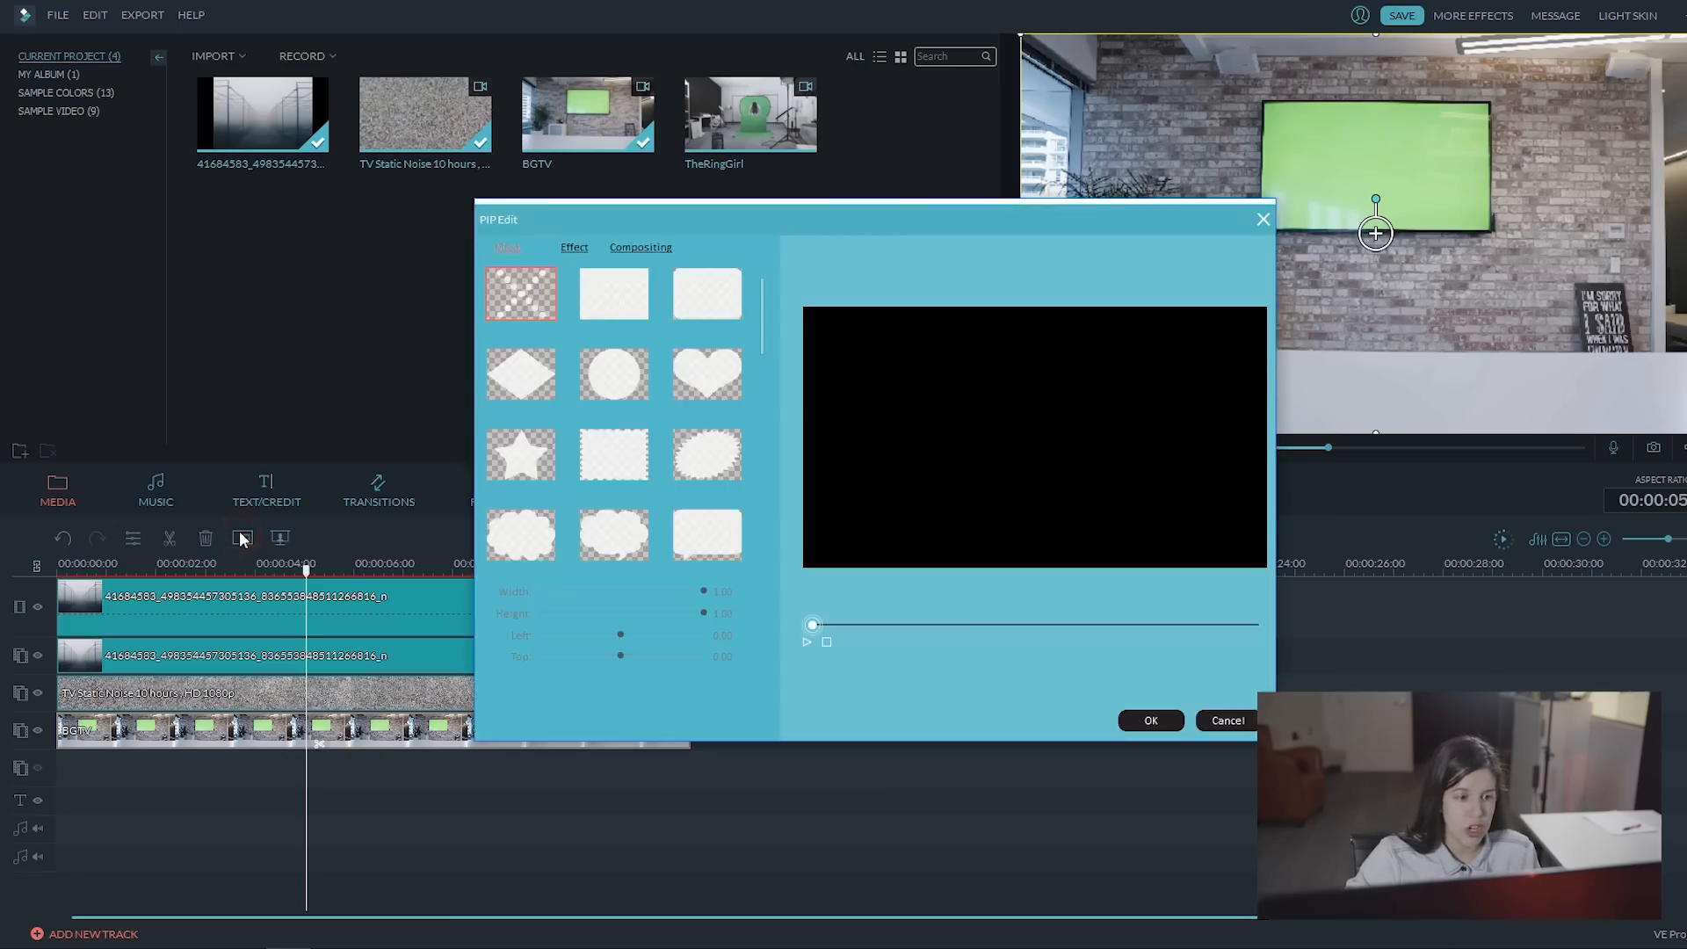
pyautogui.click(577, 245)
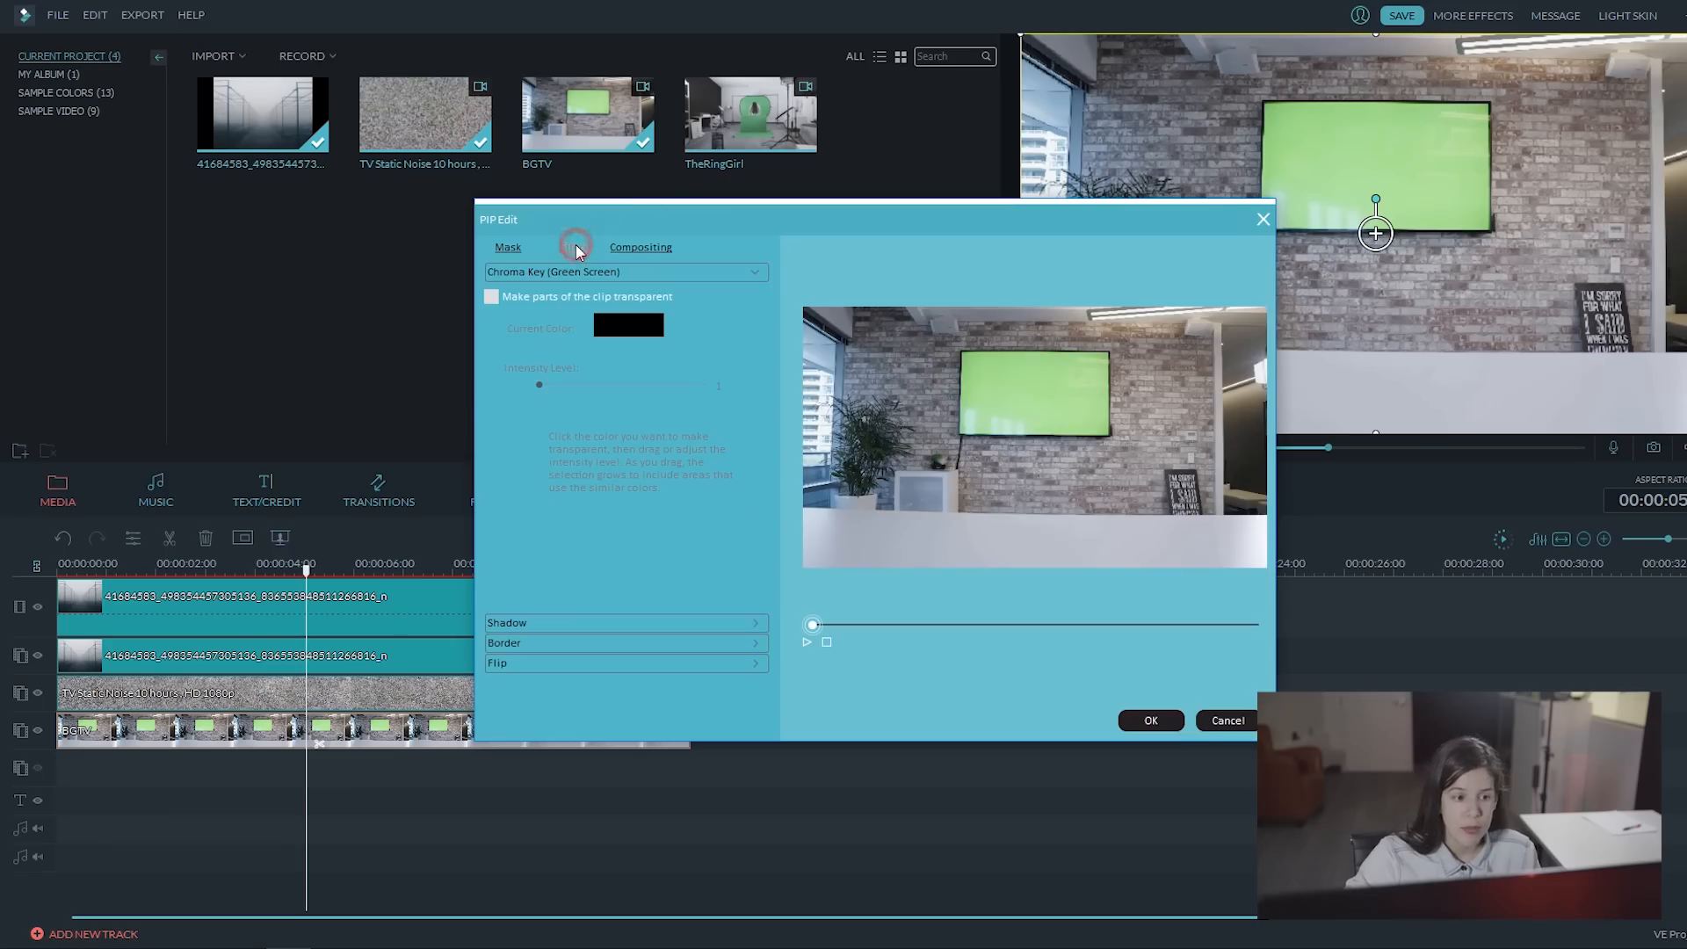
pyautogui.click(491, 297)
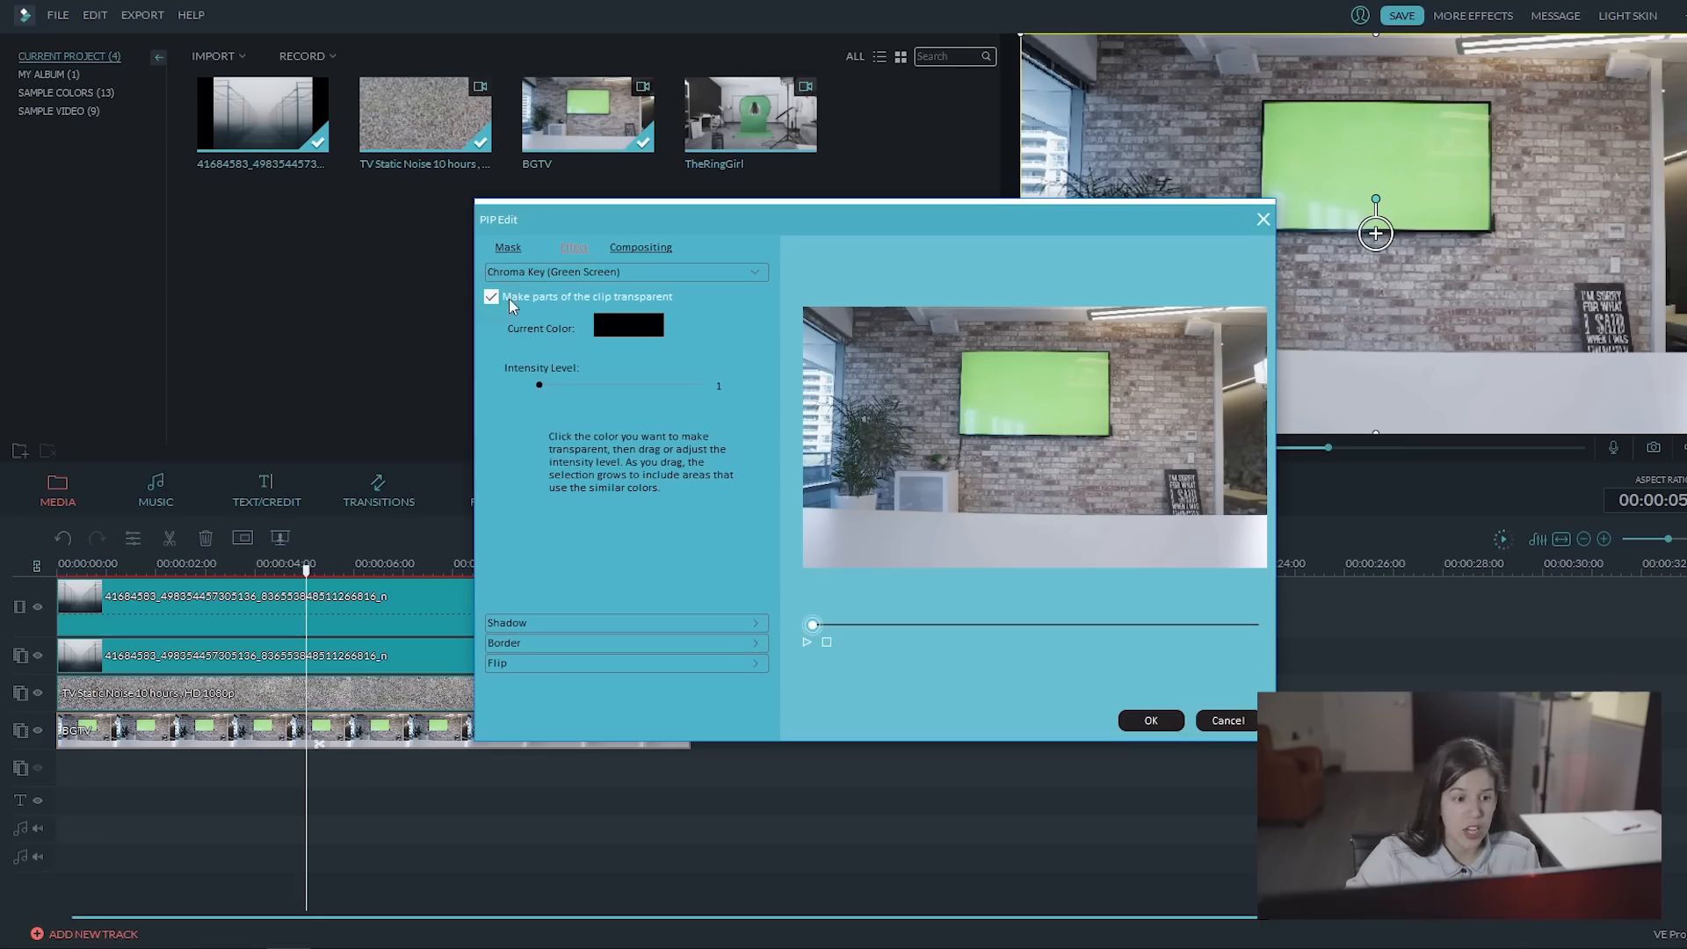
pyautogui.click(628, 329)
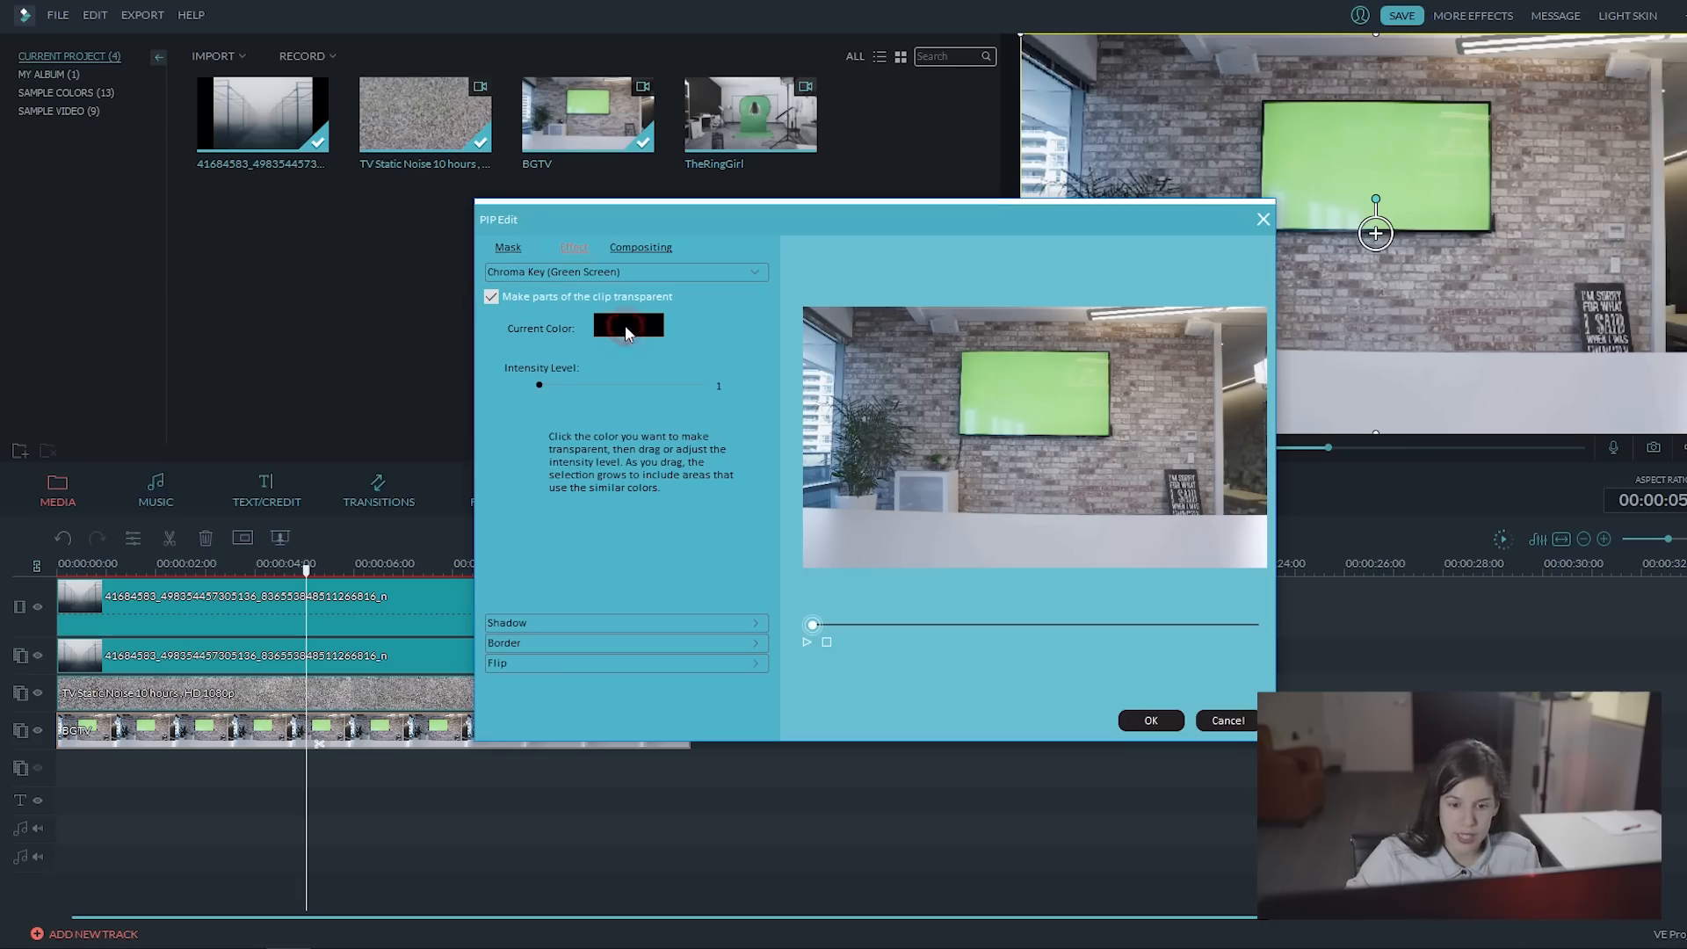
pyautogui.click(1051, 392)
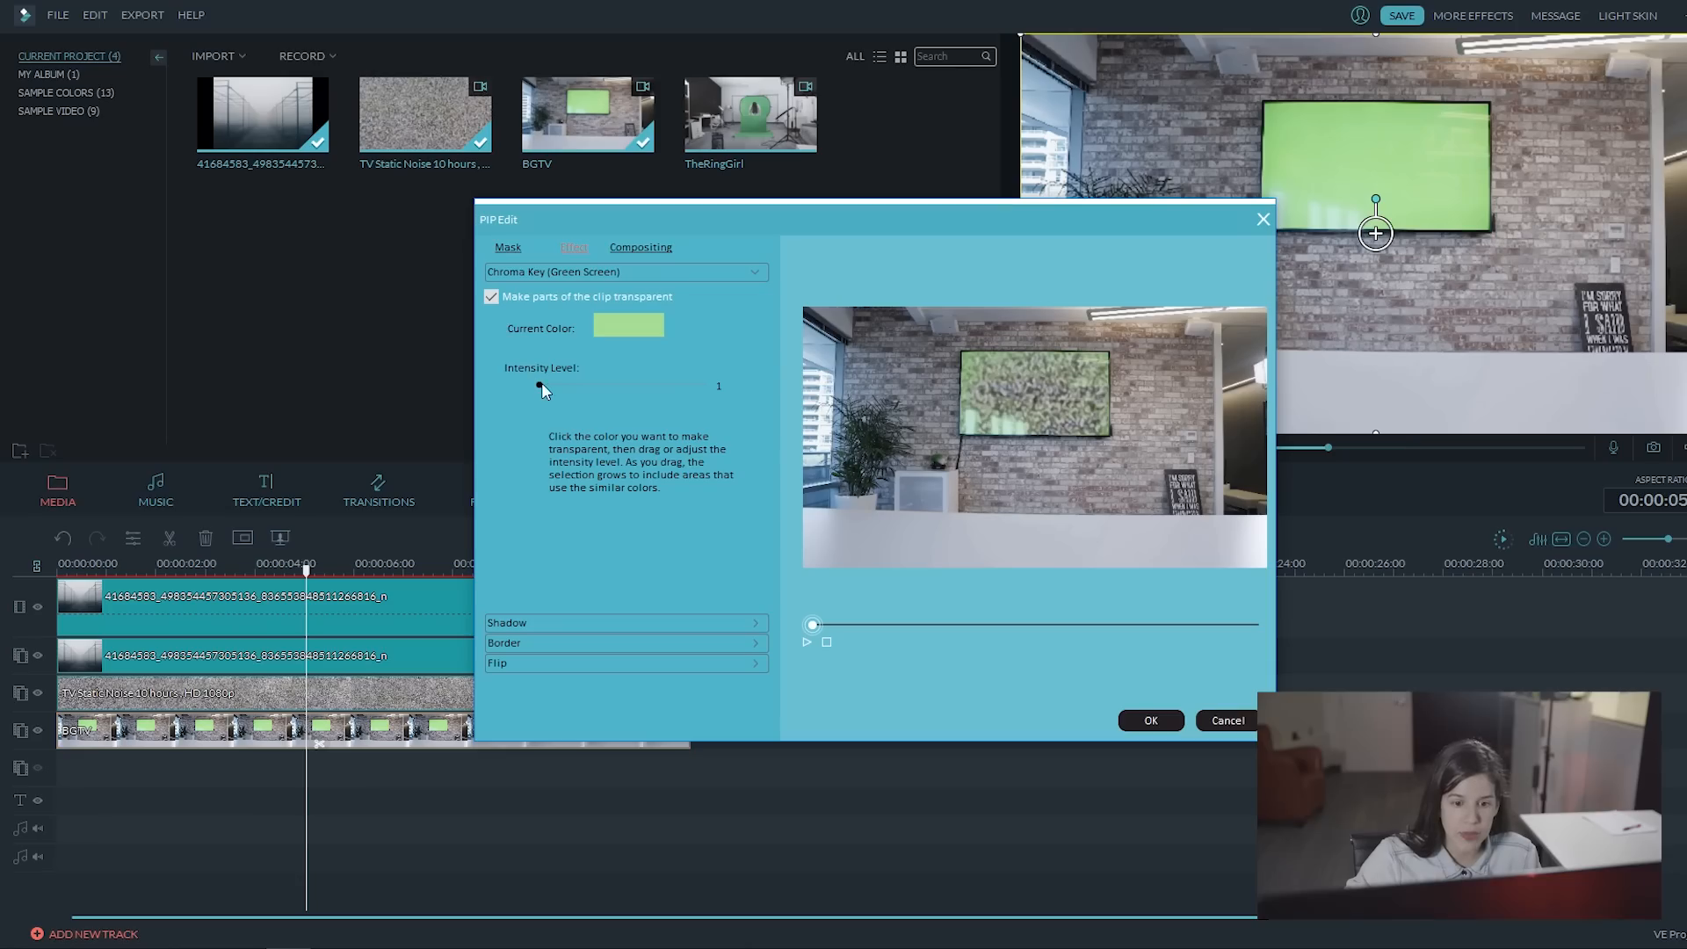
pyautogui.moveTo(539, 385); pyautogui.dragTo(617, 384)
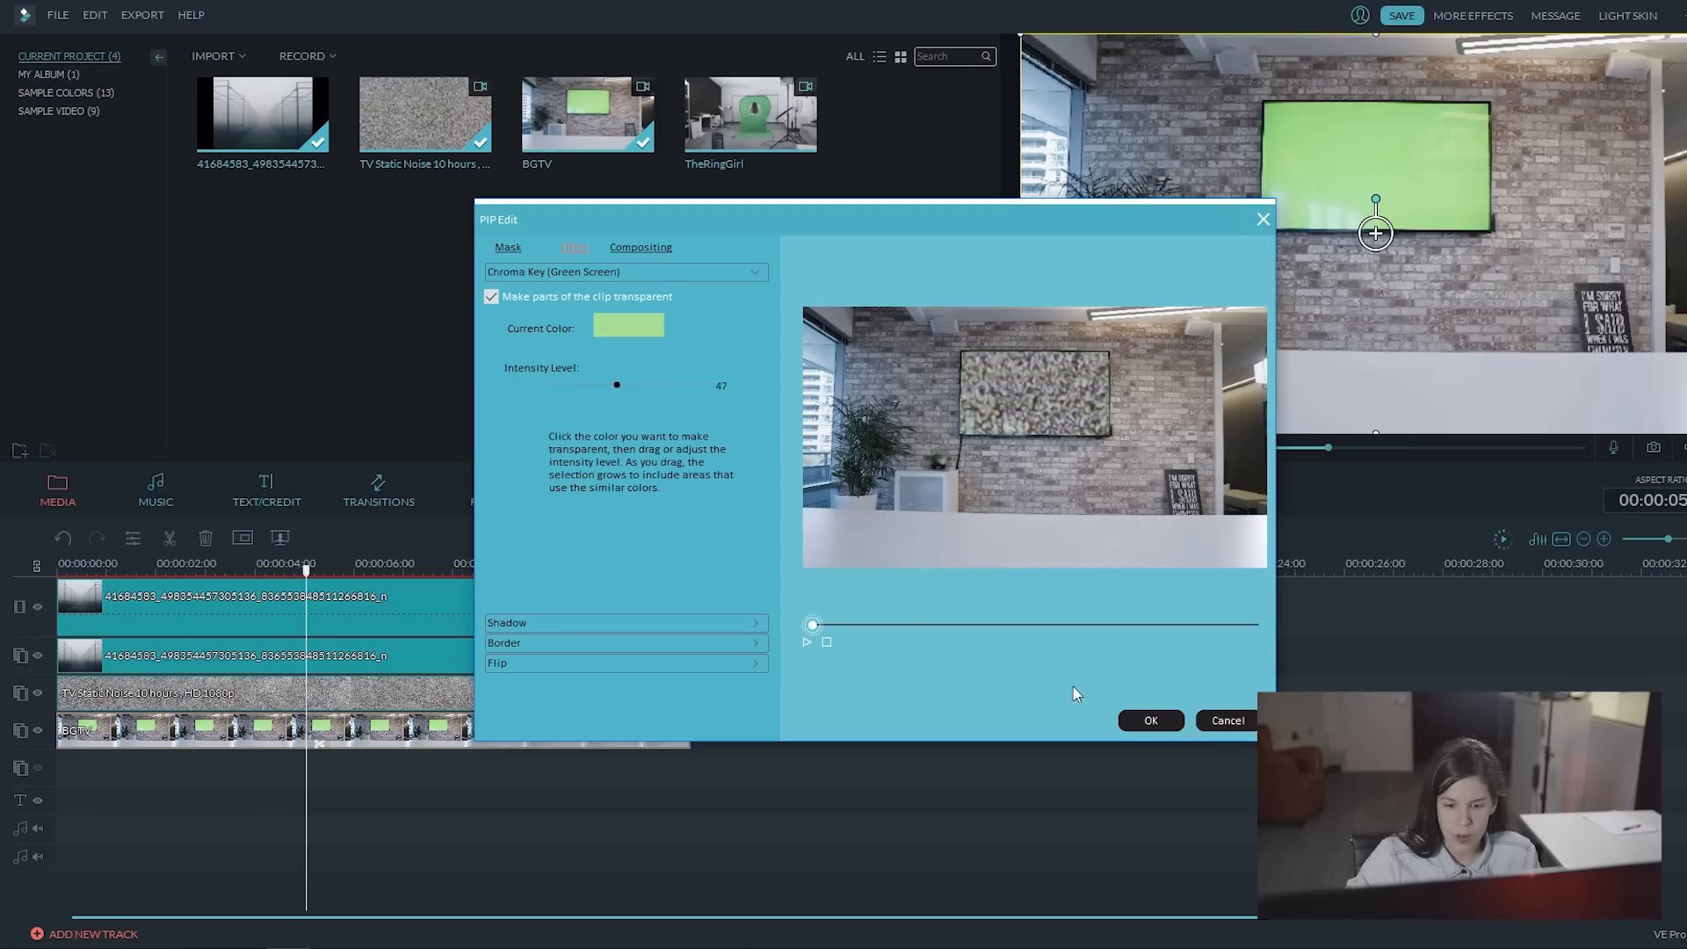
pyautogui.click(1151, 720)
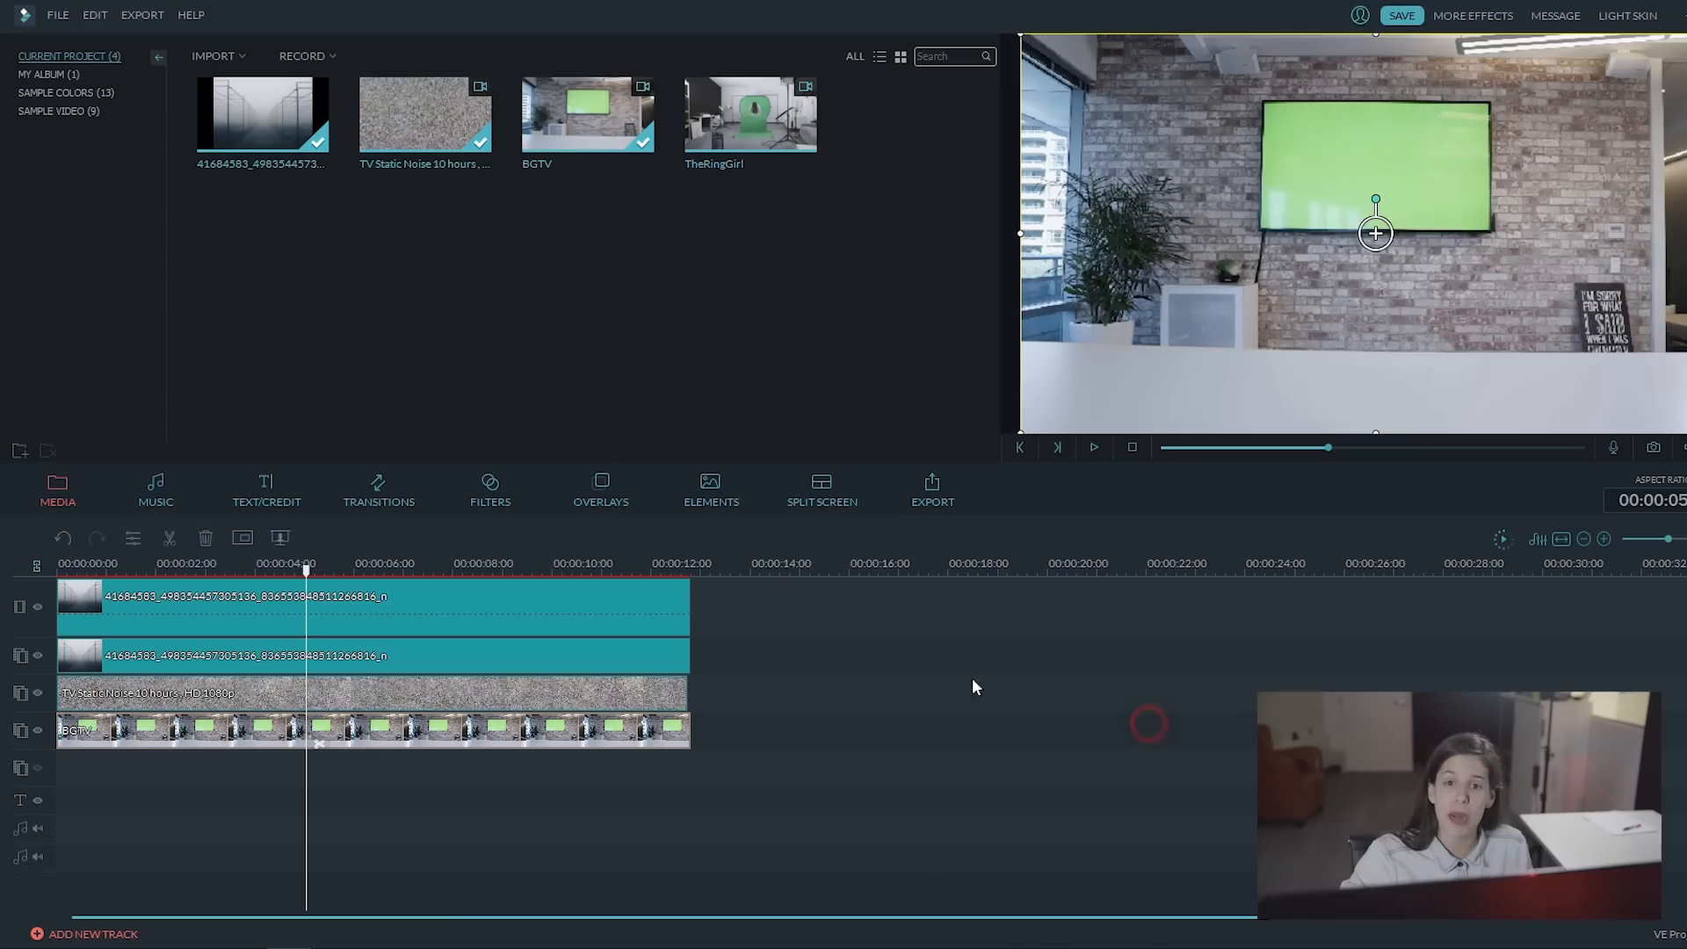
# Step: Resize and reposition the overlay copy of the foggy image so it just covers the TV screen
pyautogui.click(315, 658)
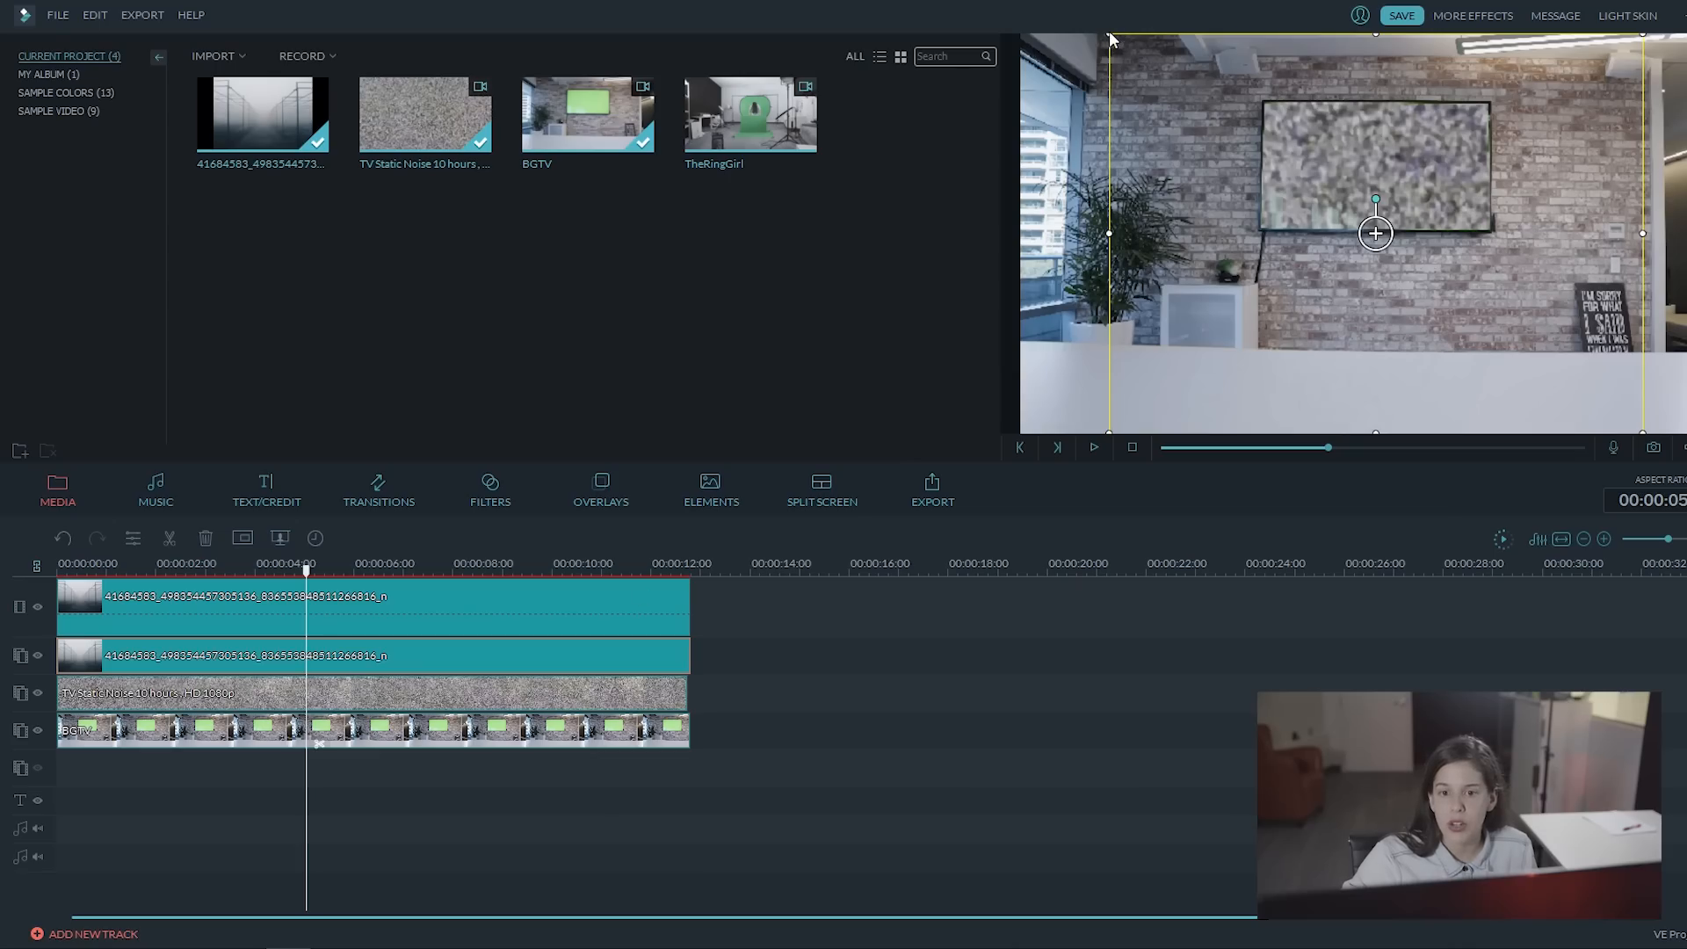
pyautogui.moveTo(1111, 37); pyautogui.dragTo(1303, 178)
pyautogui.moveTo(1544, 290); pyautogui.dragTo(1464, 196)
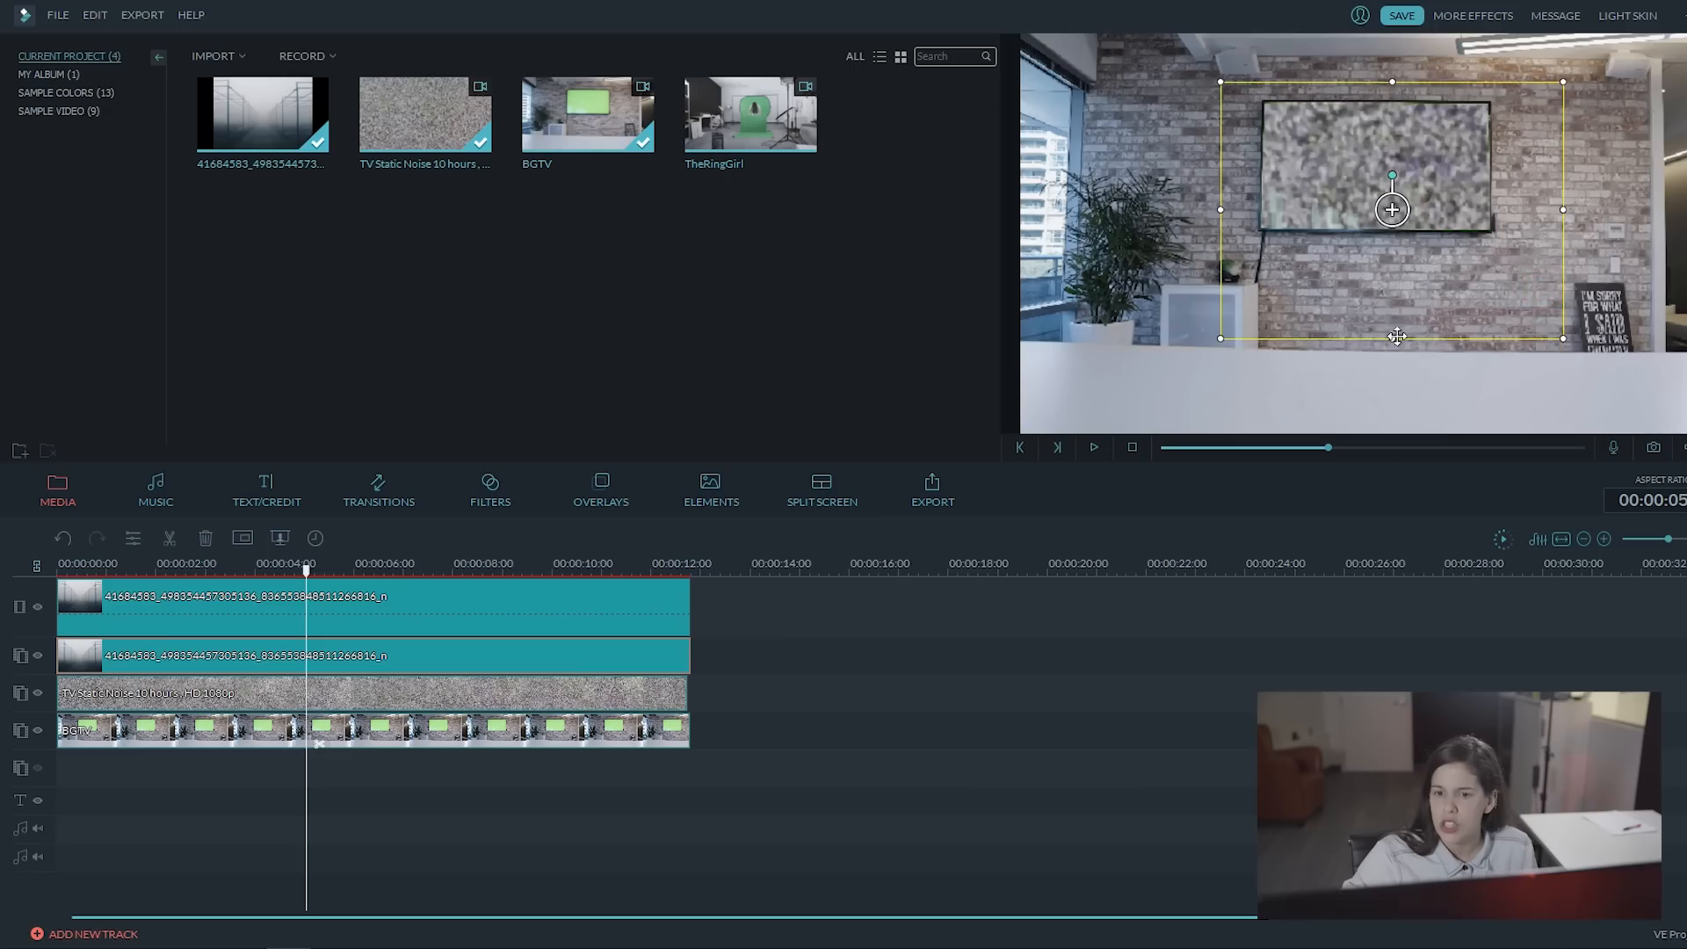
pyautogui.moveTo(1393, 338); pyautogui.dragTo(1394, 235)
pyautogui.moveTo(1448, 147)
pyautogui.mouseDown()
pyautogui.moveTo(1435, 173)
pyautogui.moveTo(1434, 157)
pyautogui.mouseUp()
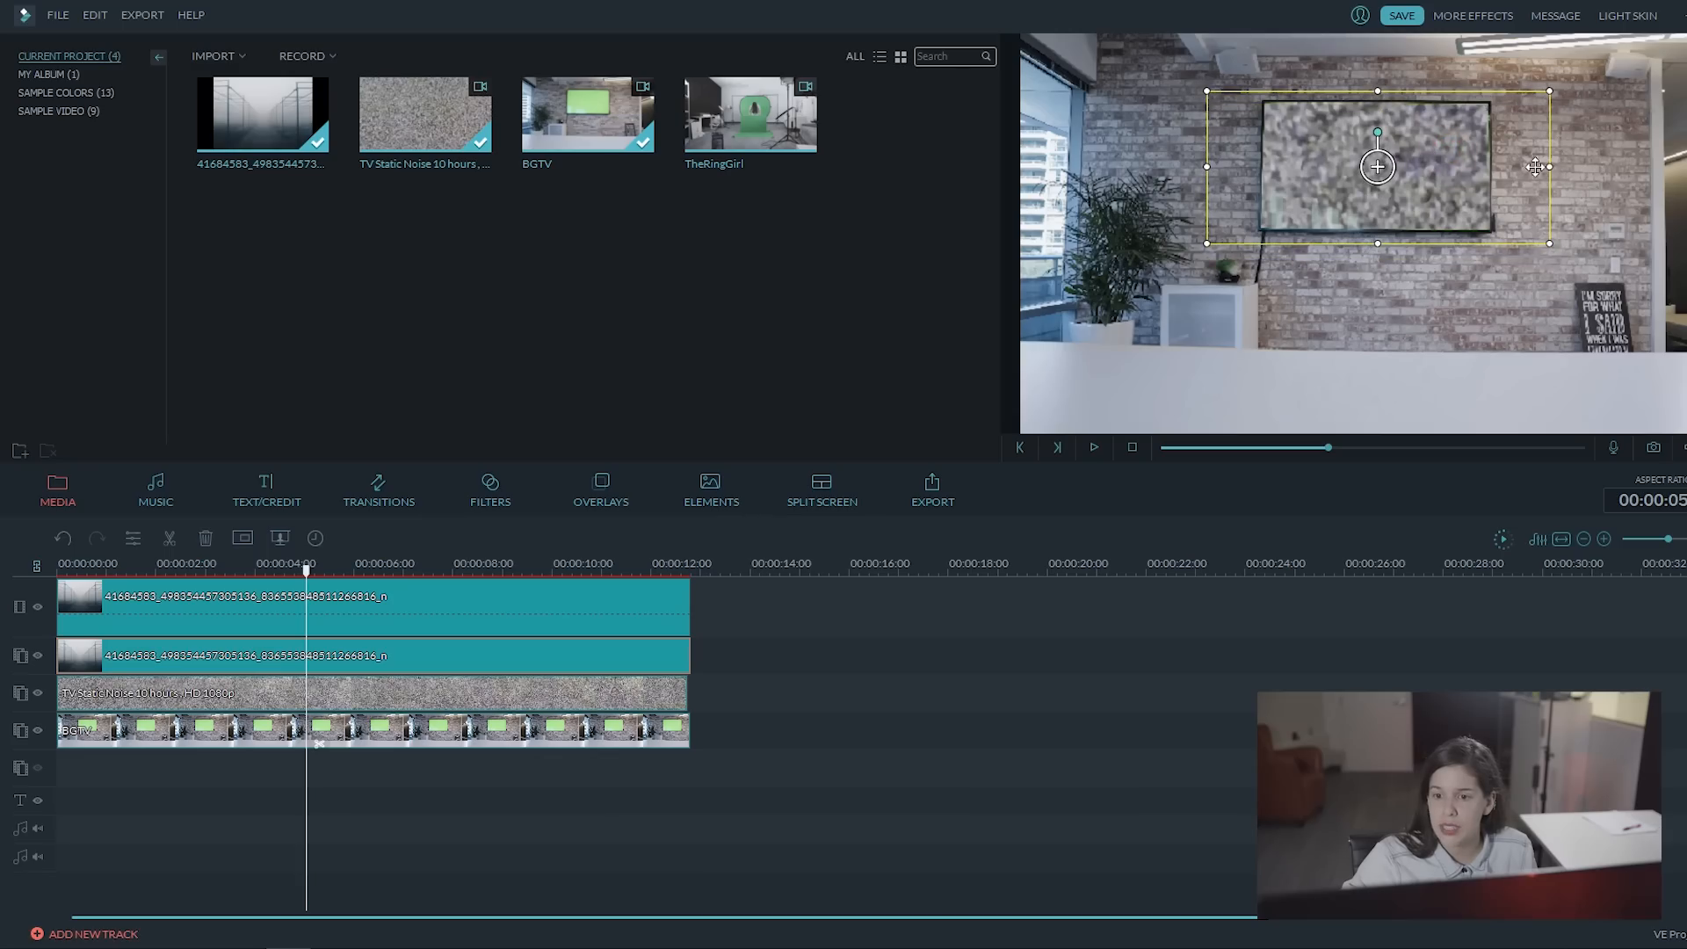
pyautogui.moveTo(1549, 166); pyautogui.dragTo(1504, 166)
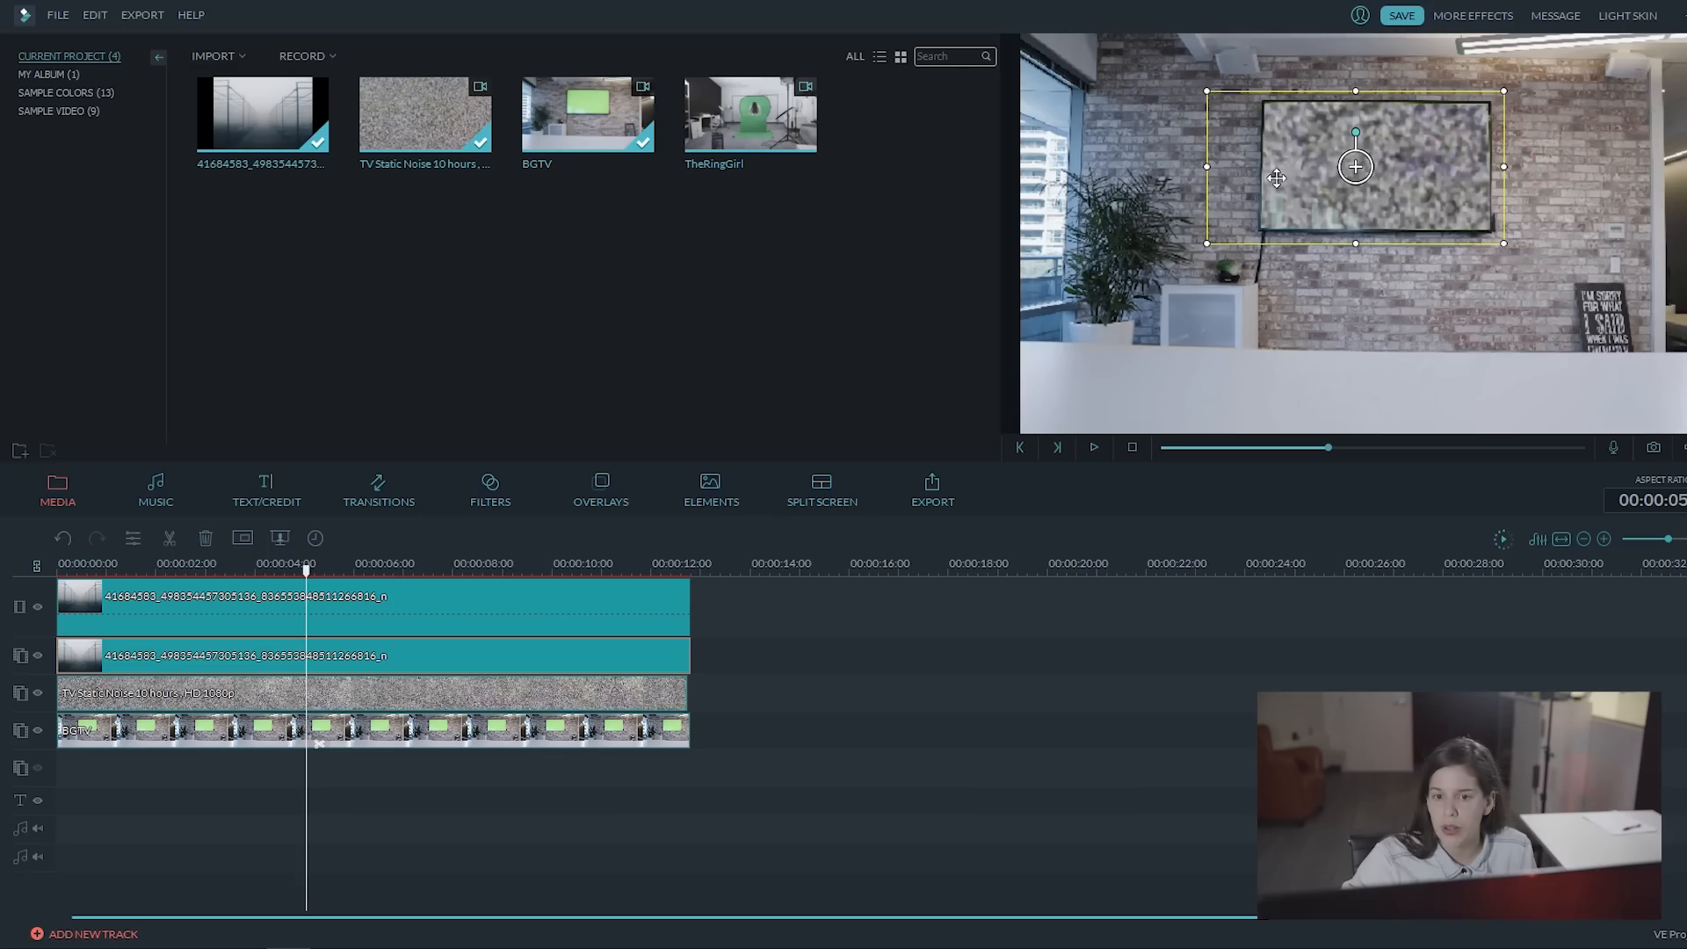
pyautogui.moveTo(1209, 166); pyautogui.dragTo(1252, 166)
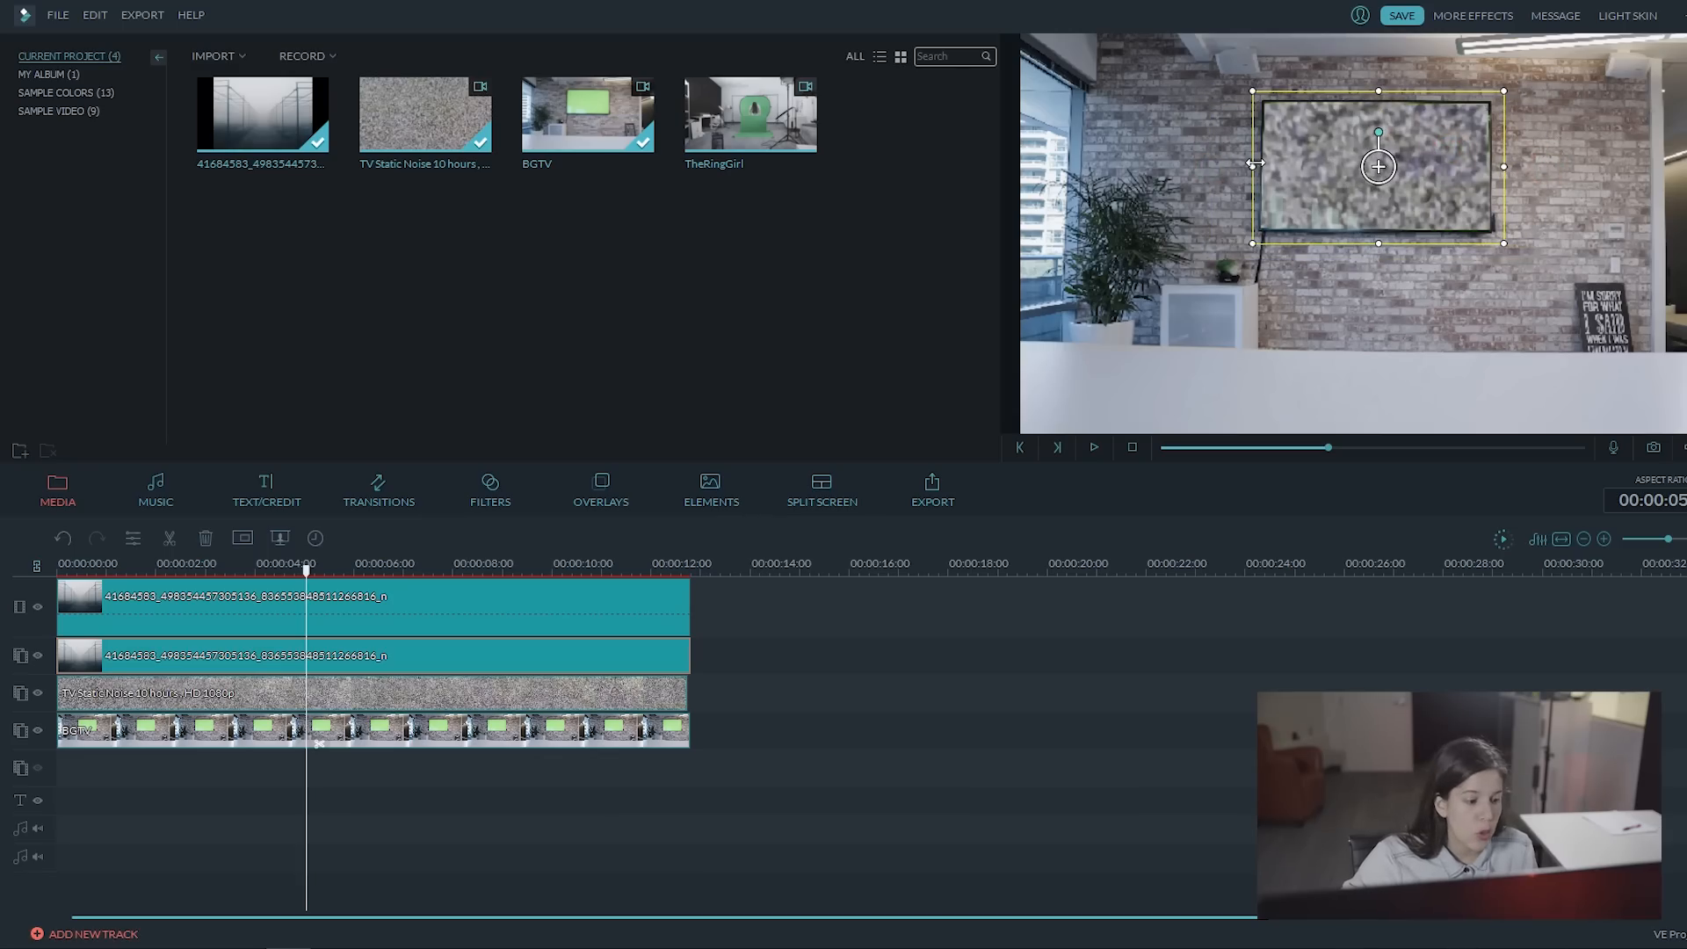
# Step: Scale down the TV Static Noise clip and position it over the TV screen
pyautogui.click(282, 699)
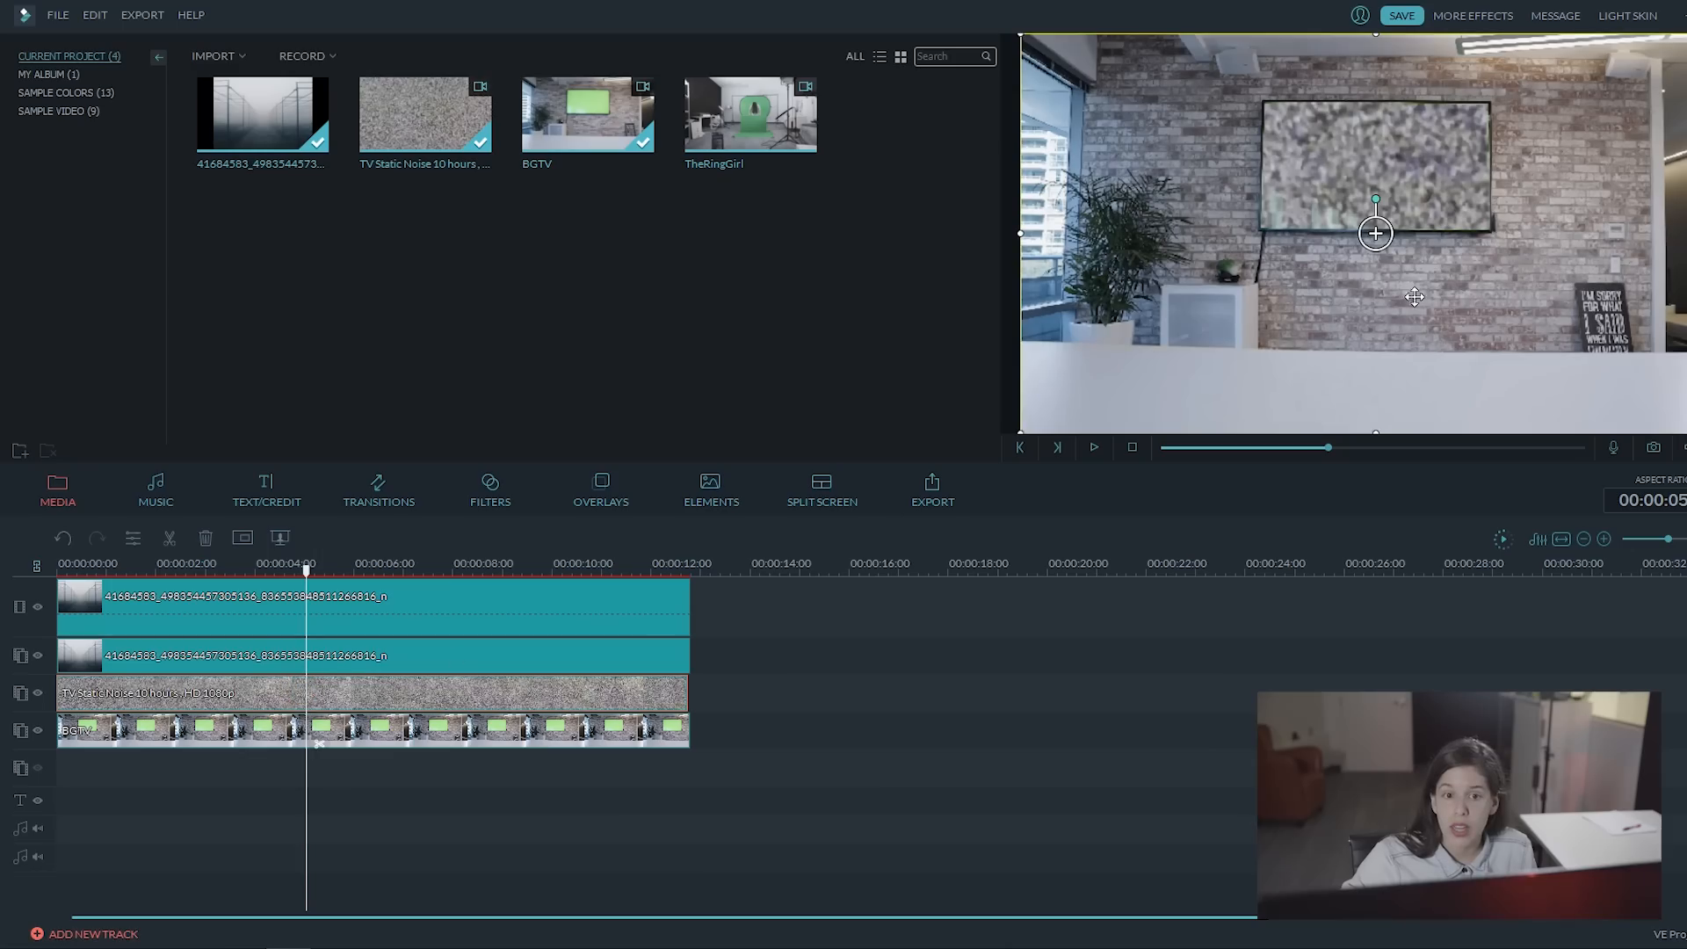
pyautogui.moveTo(1022, 36); pyautogui.dragTo(1309, 195)
pyautogui.moveTo(1558, 282); pyautogui.dragTo(1441, 154)
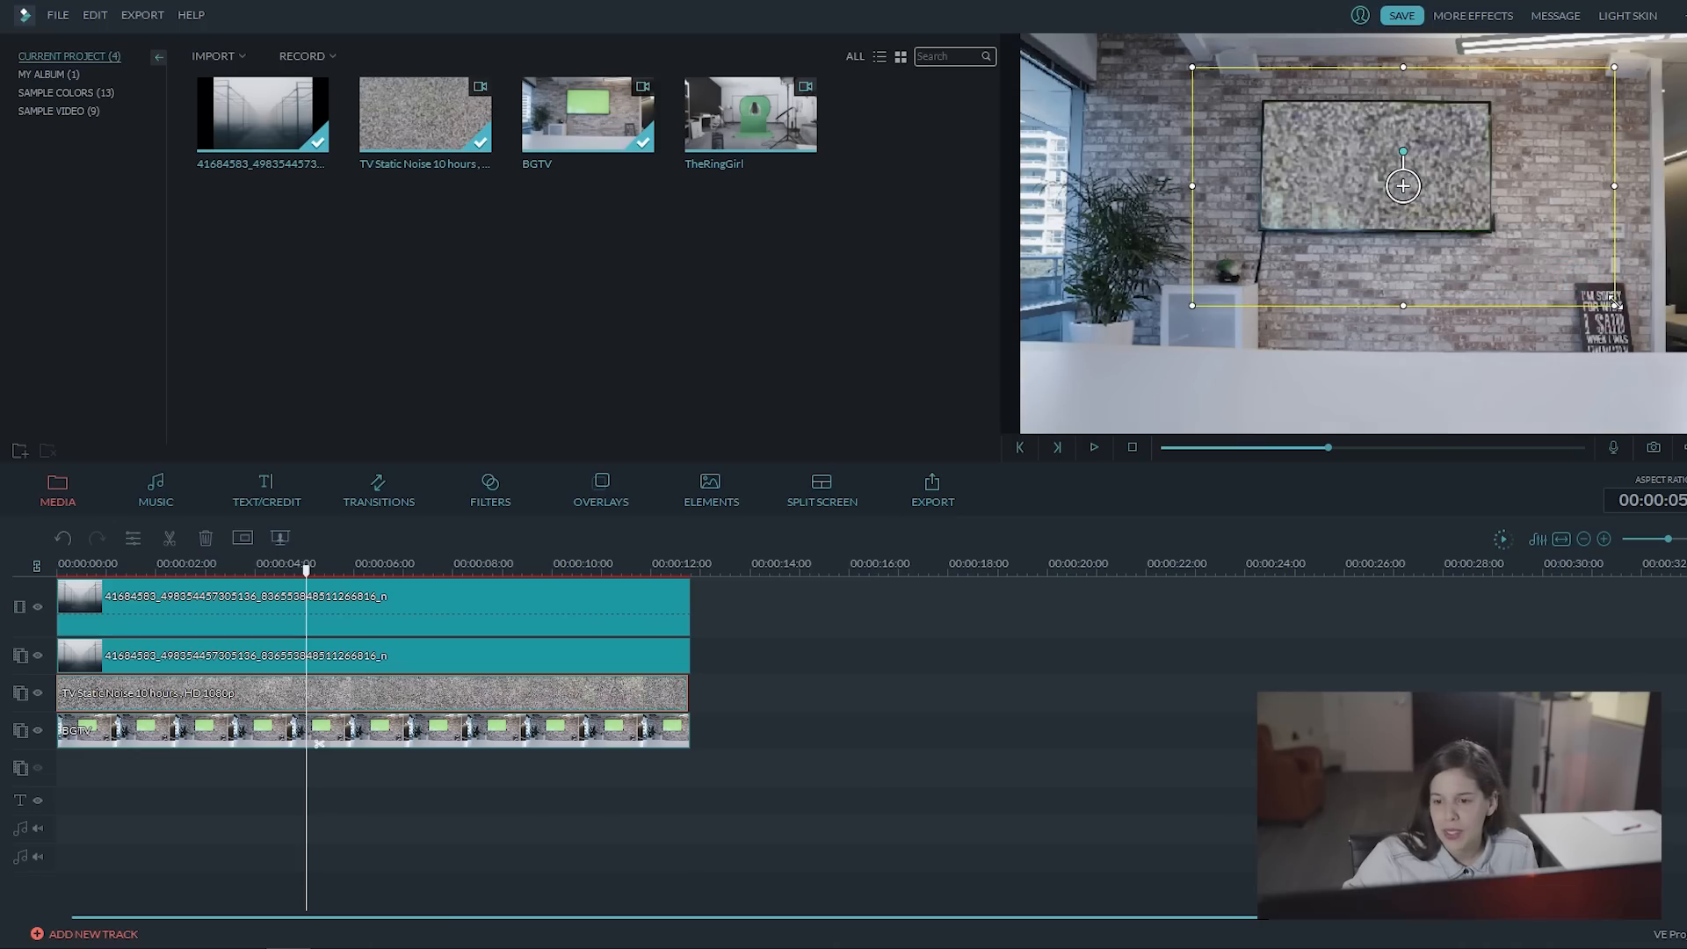
pyautogui.moveTo(1612, 304); pyautogui.dragTo(1467, 218)
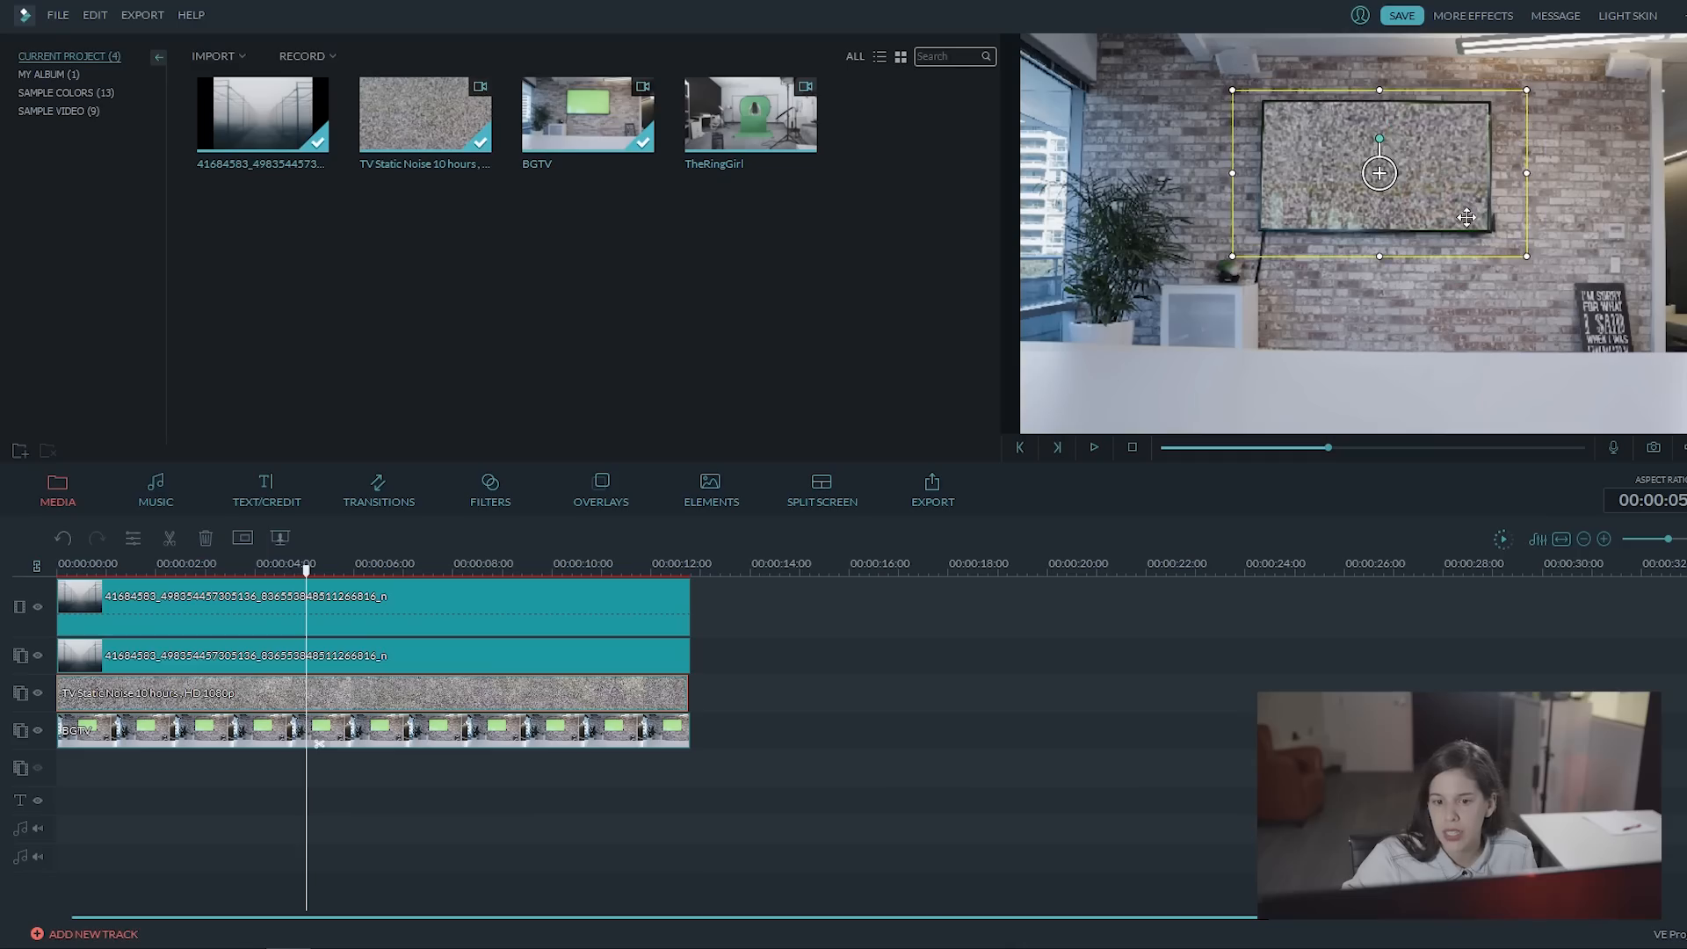
pyautogui.click(1234, 257)
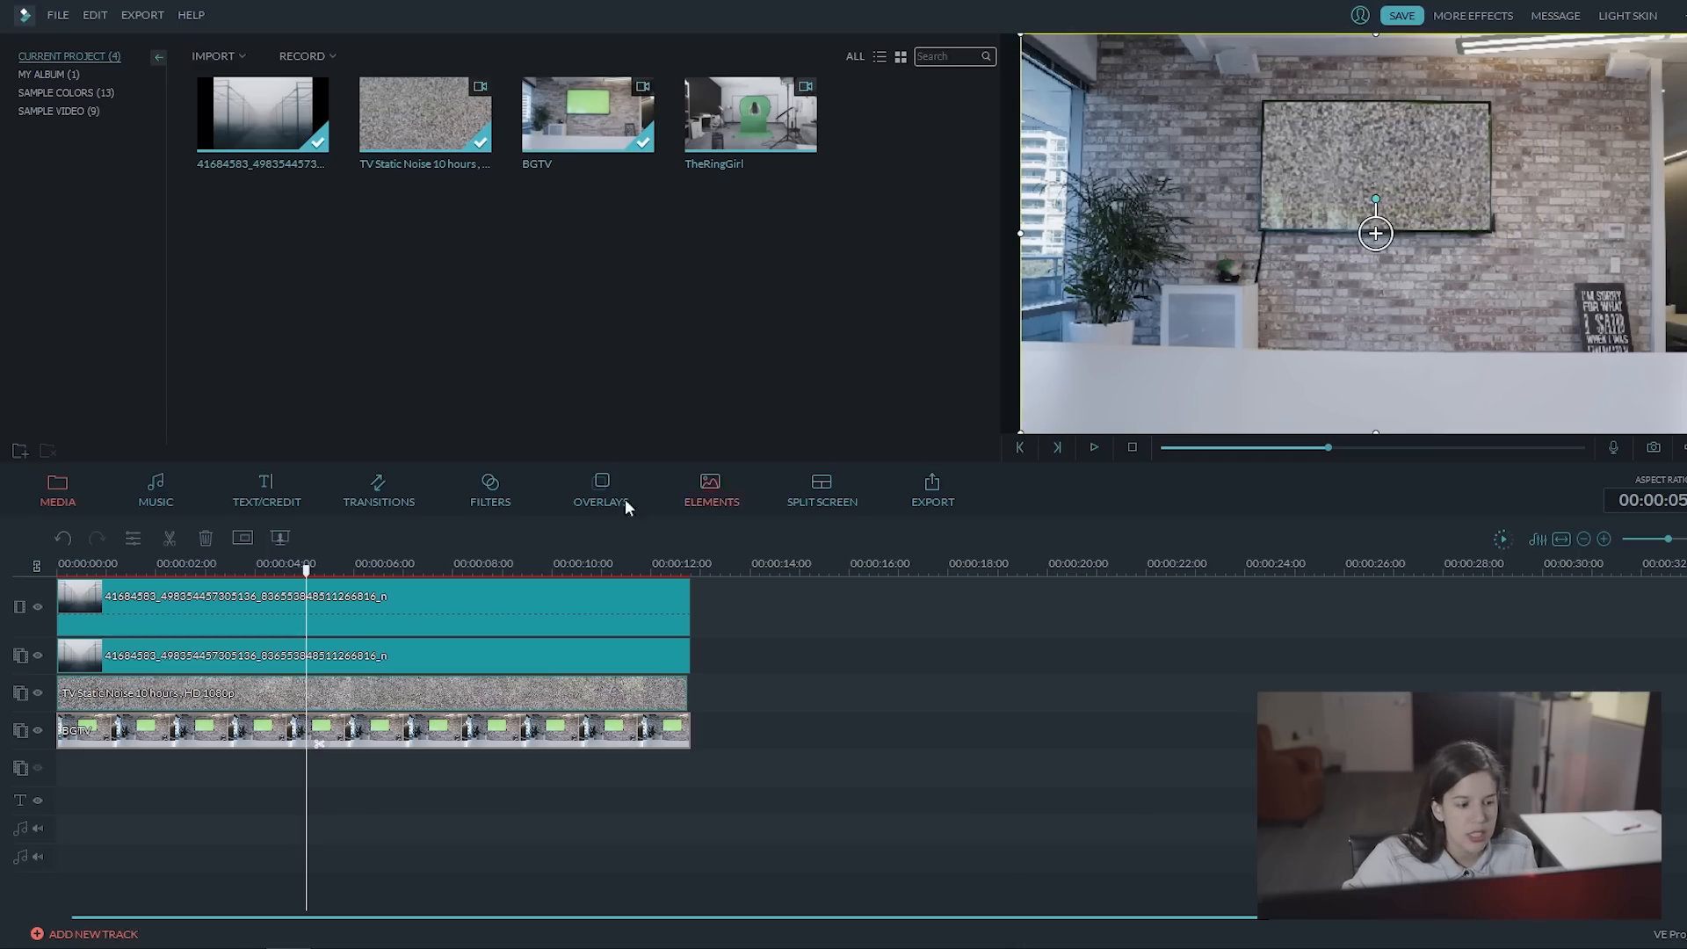
pyautogui.click(376, 690)
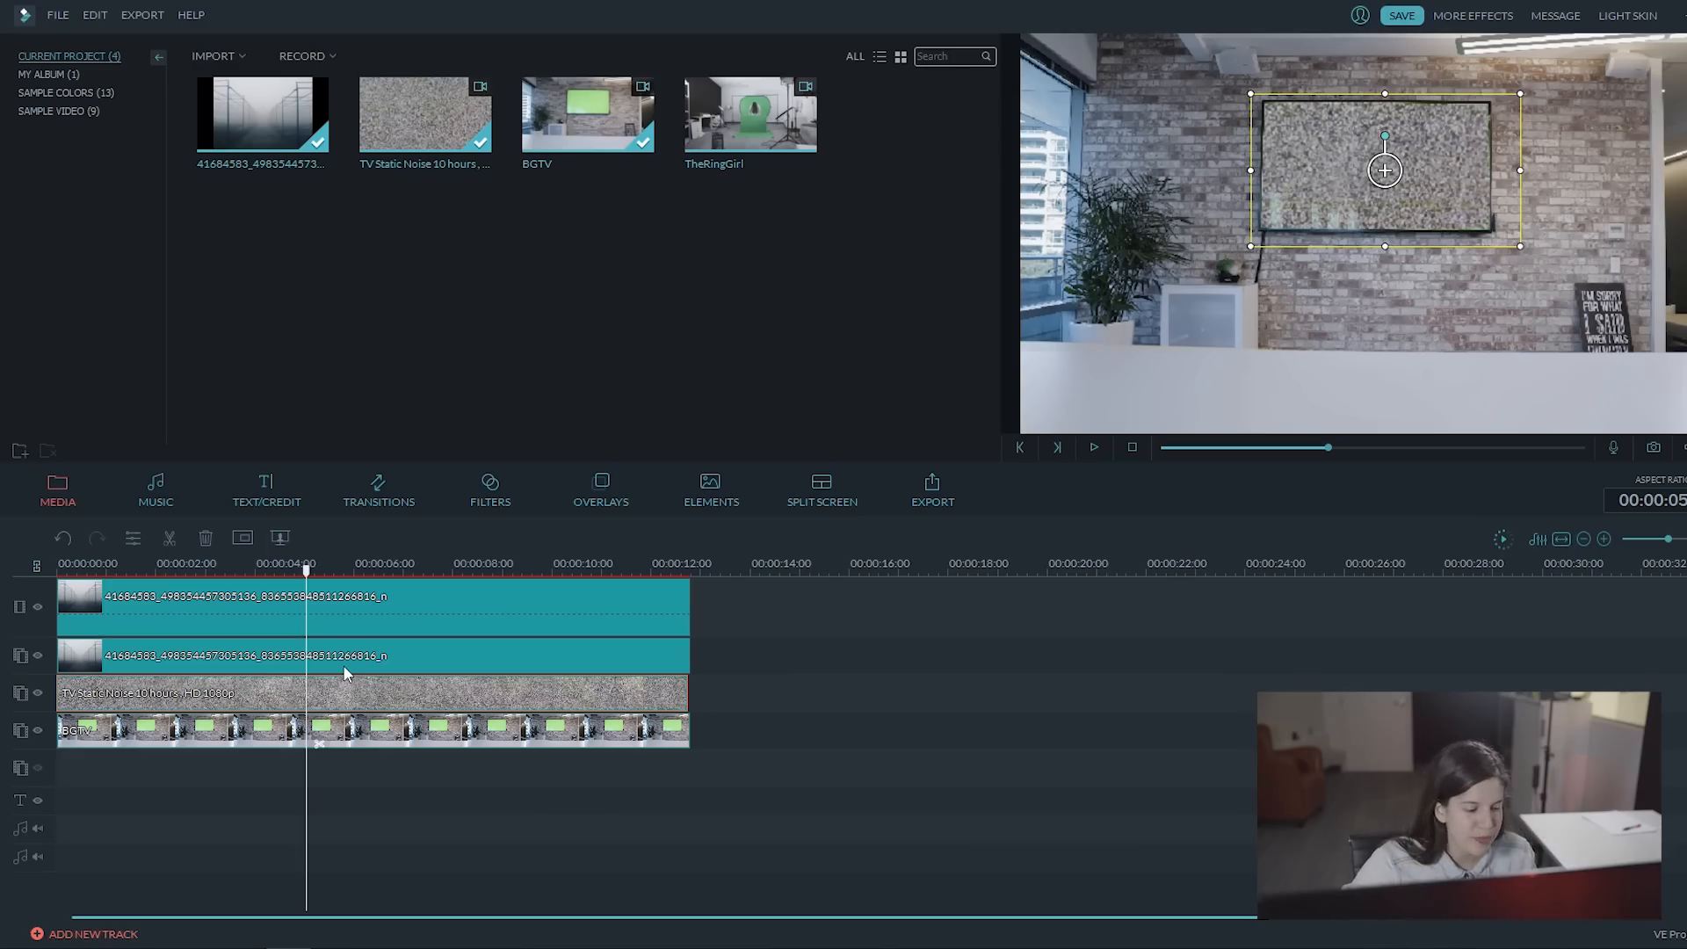
# Step: Set the TV Static Noise clip's blending mode to Overlay after trying Multiply, preview the blend and apply it
pyautogui.click(311, 696)
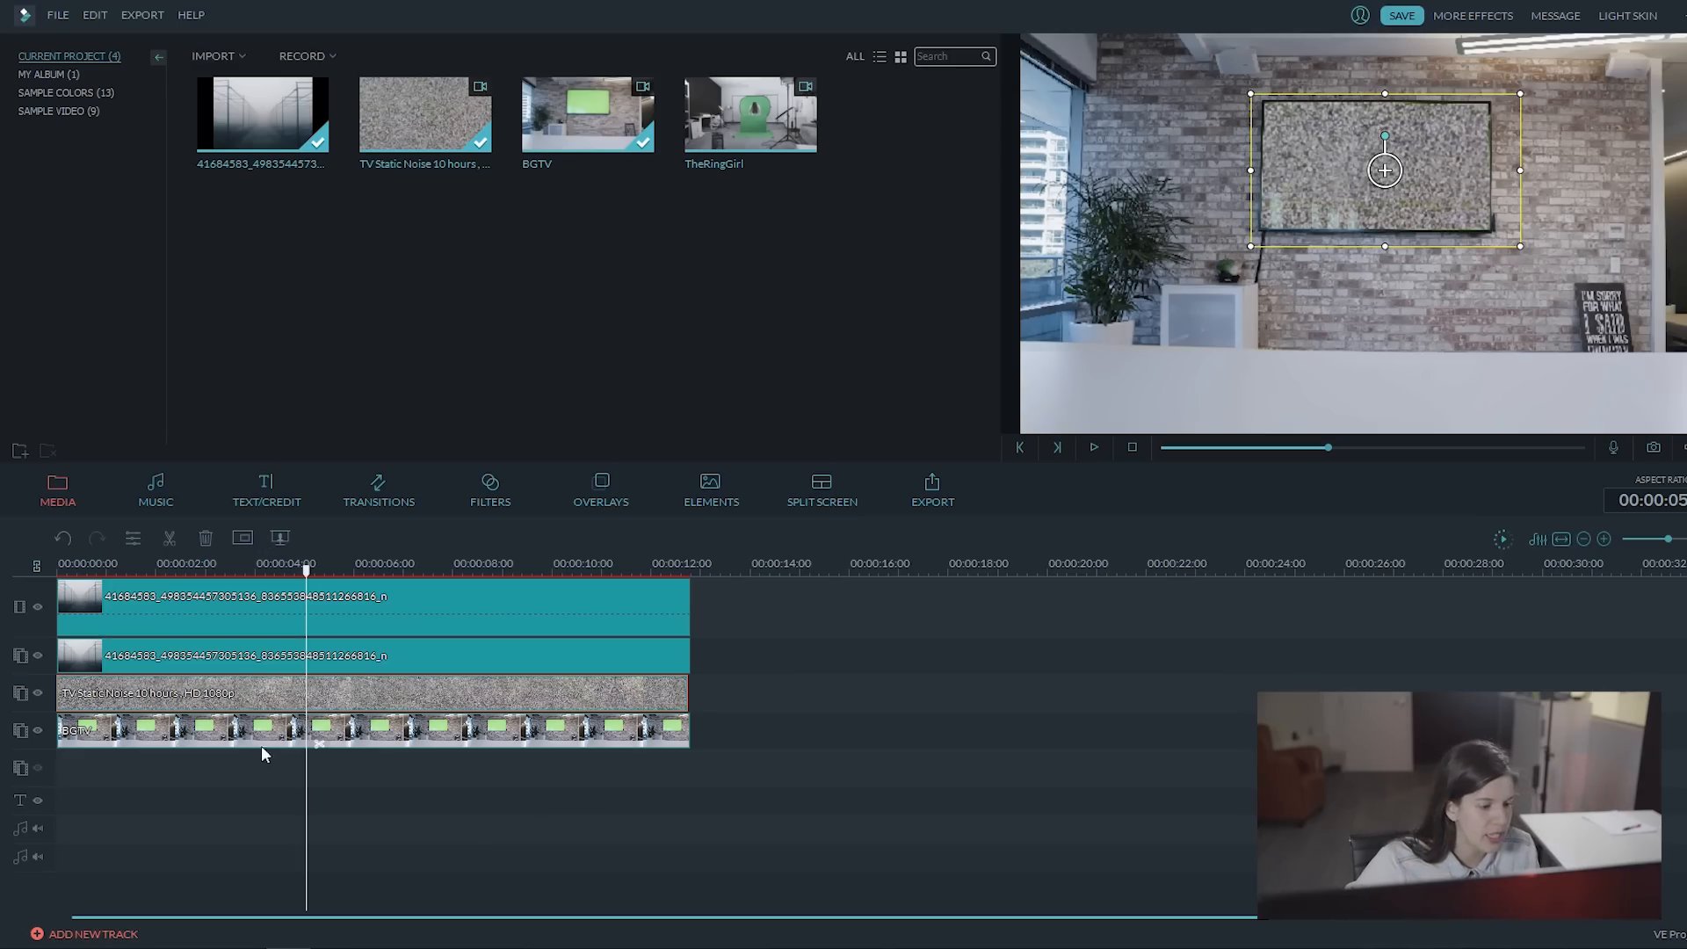
pyautogui.click(243, 538)
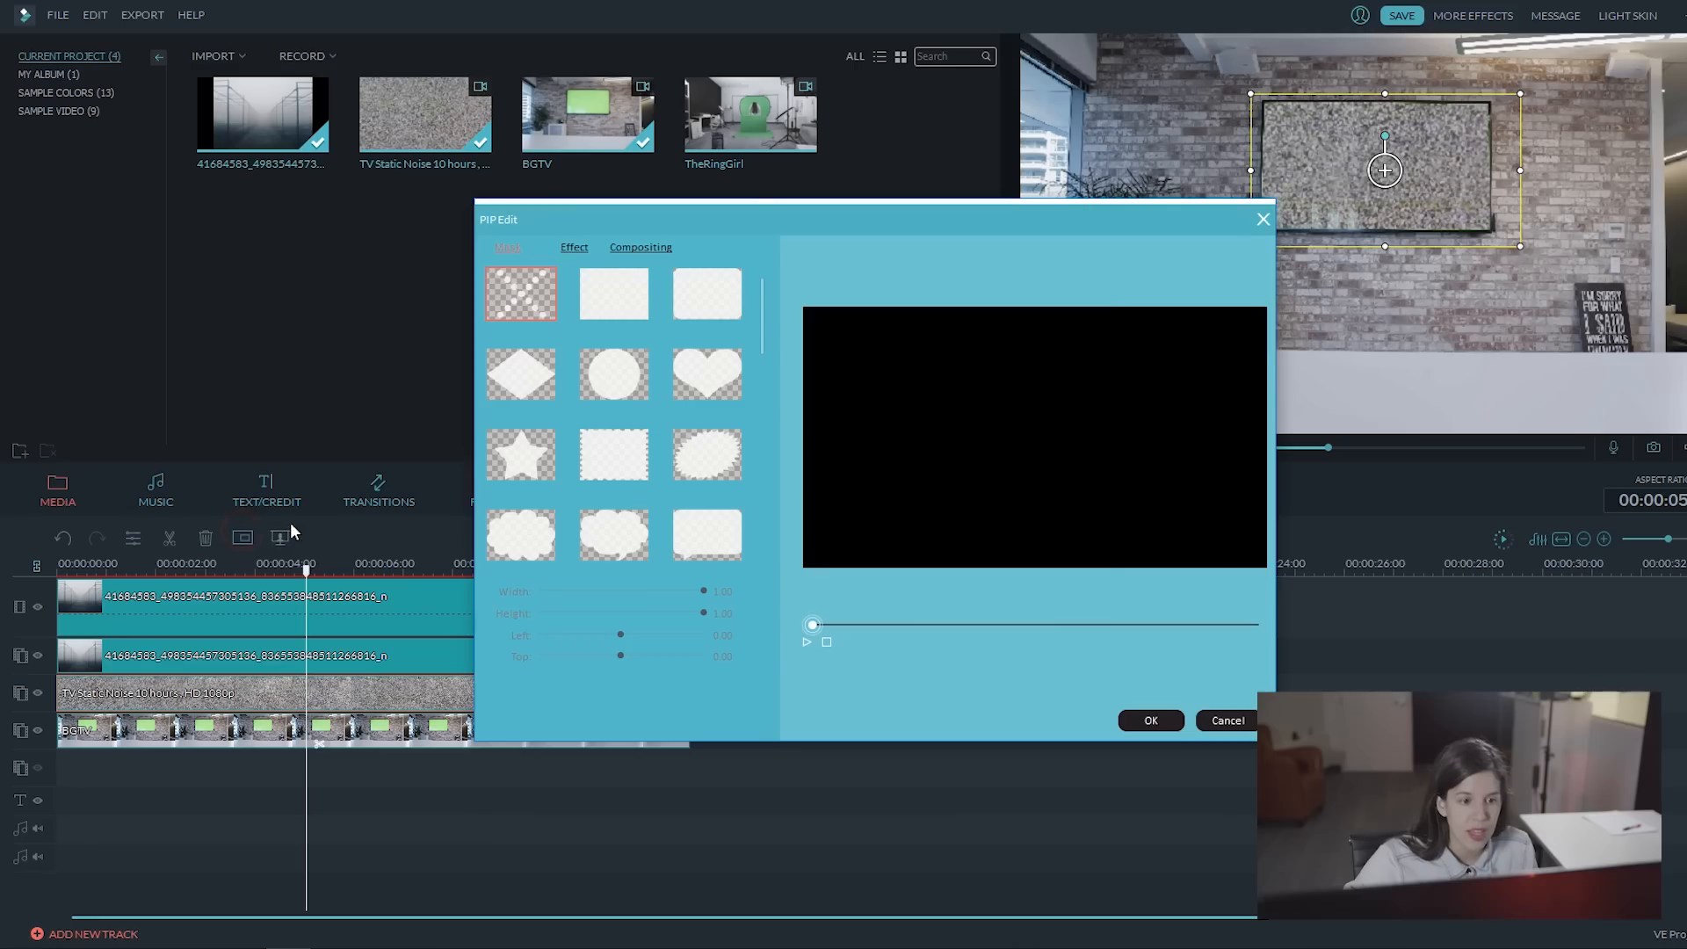
pyautogui.click(644, 248)
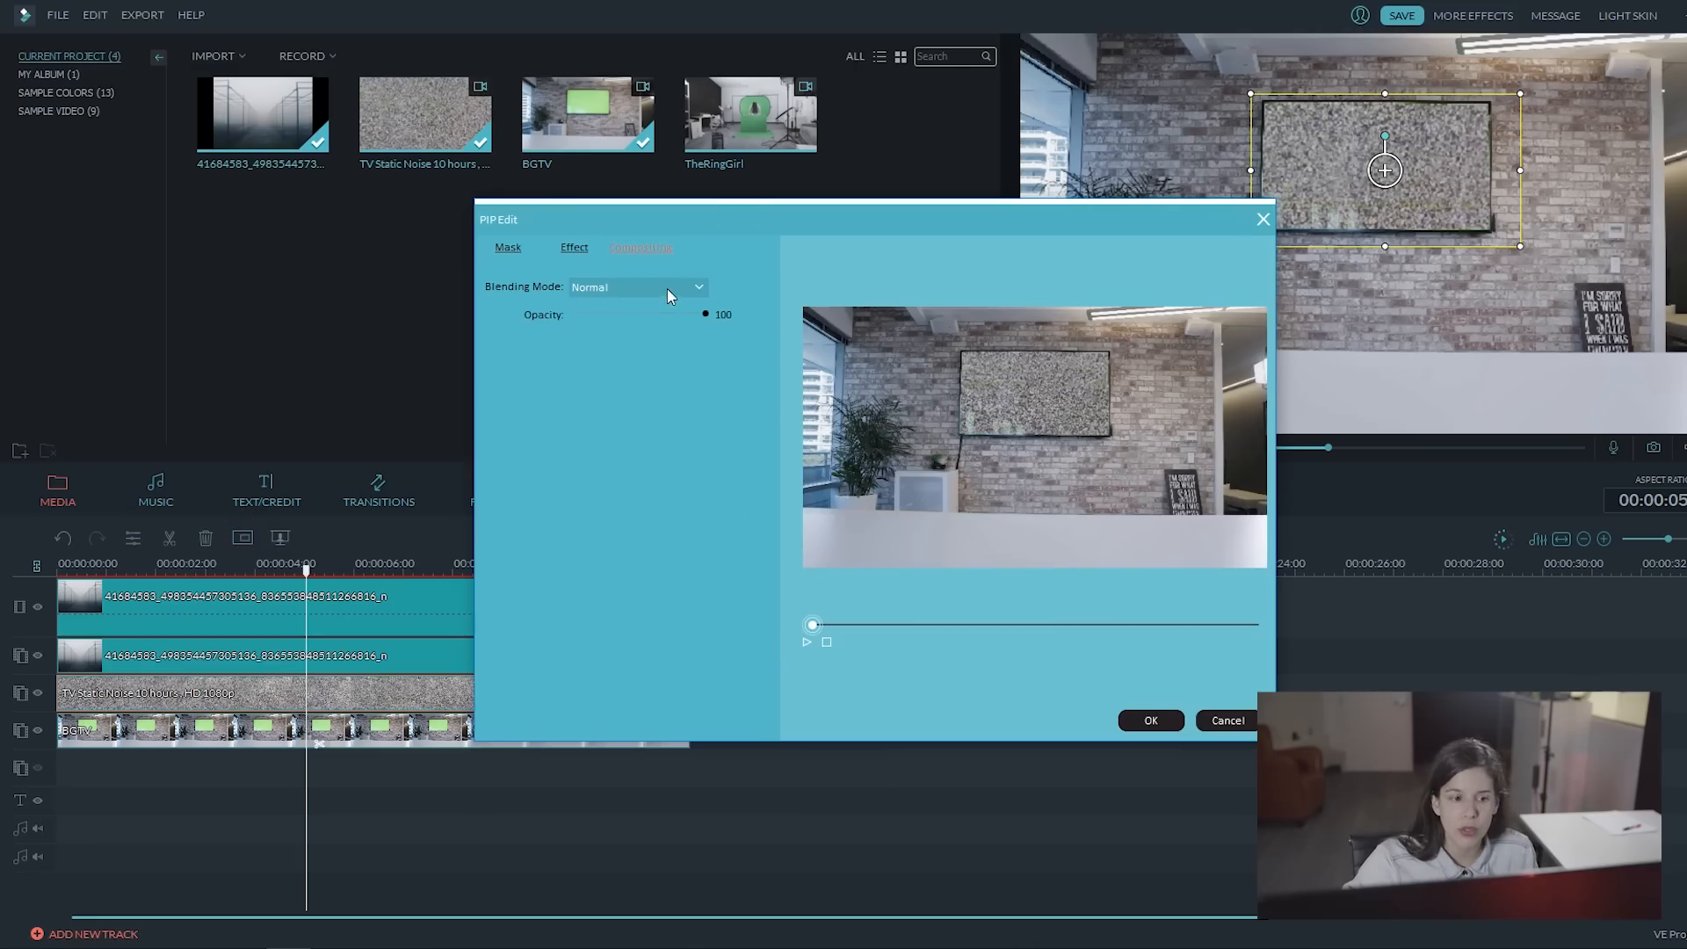
pyautogui.click(700, 285)
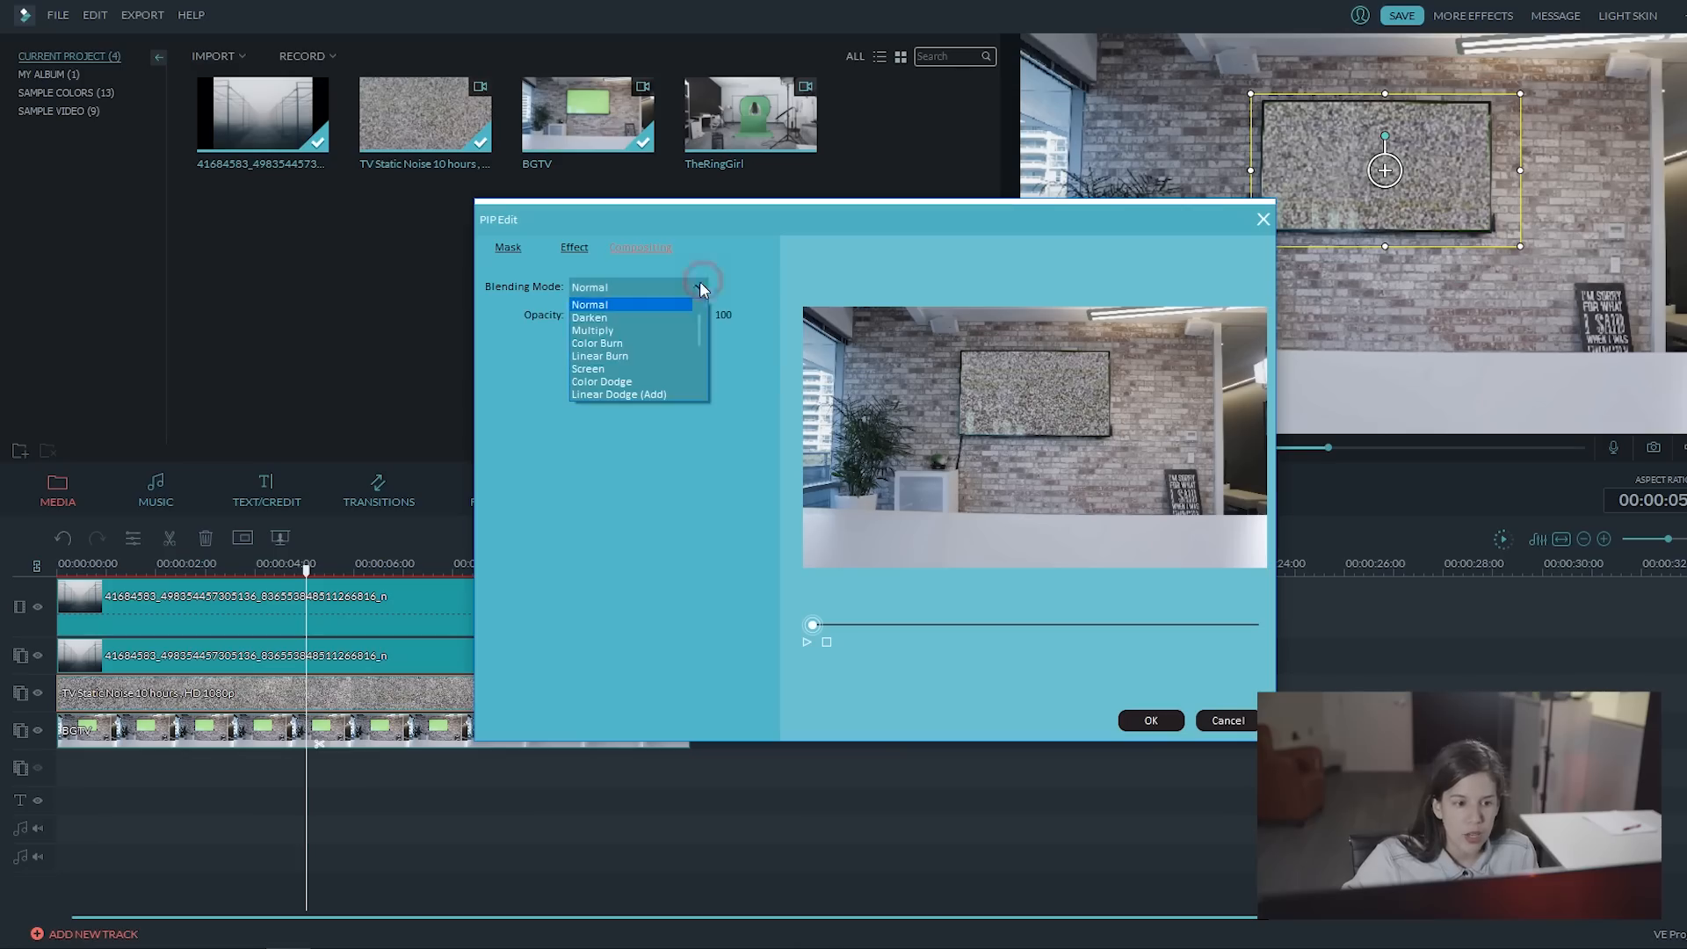
pyautogui.click(611, 330)
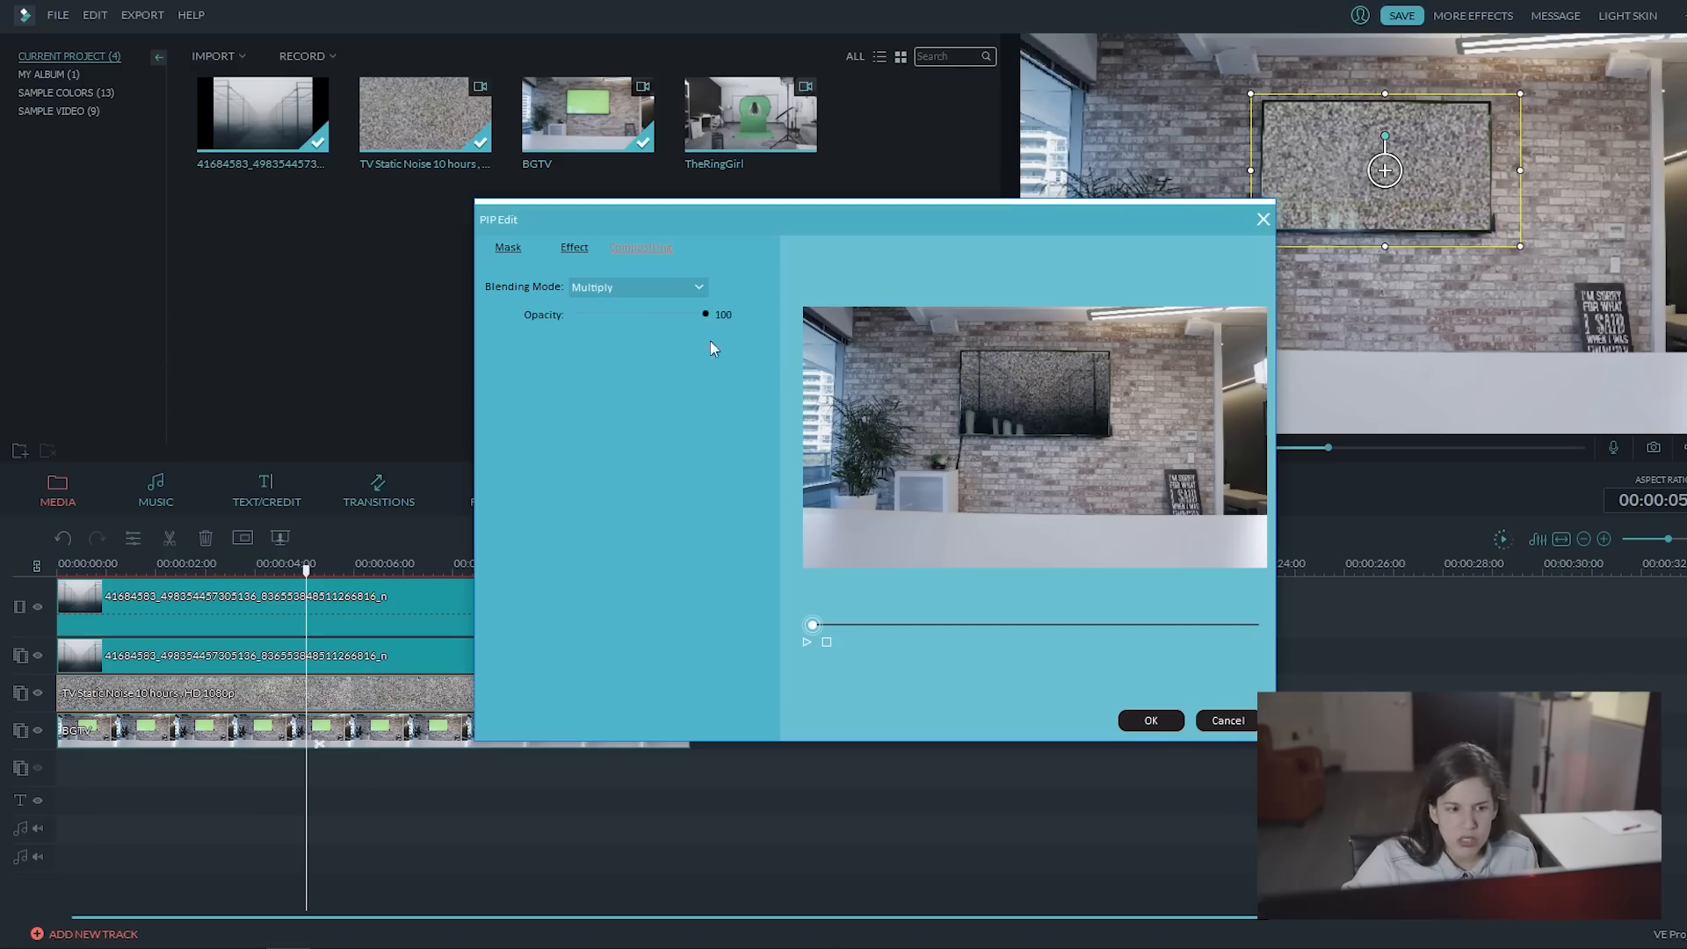
pyautogui.click(652, 285)
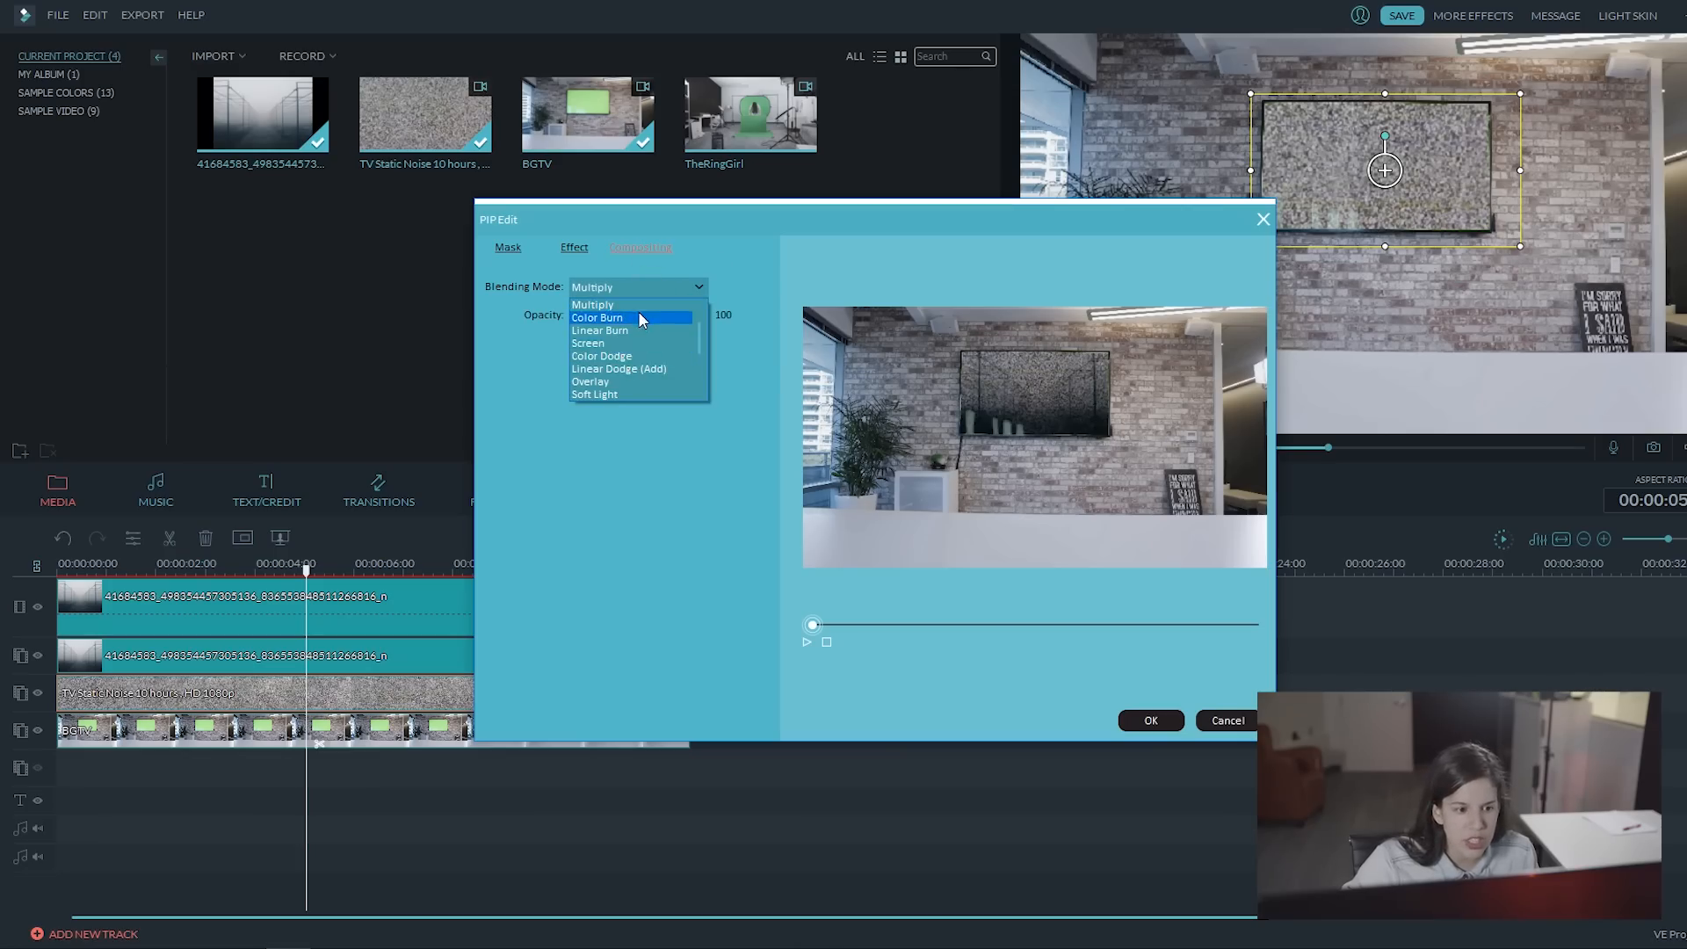
pyautogui.click(604, 344)
pyautogui.click(673, 281)
pyautogui.click(606, 346)
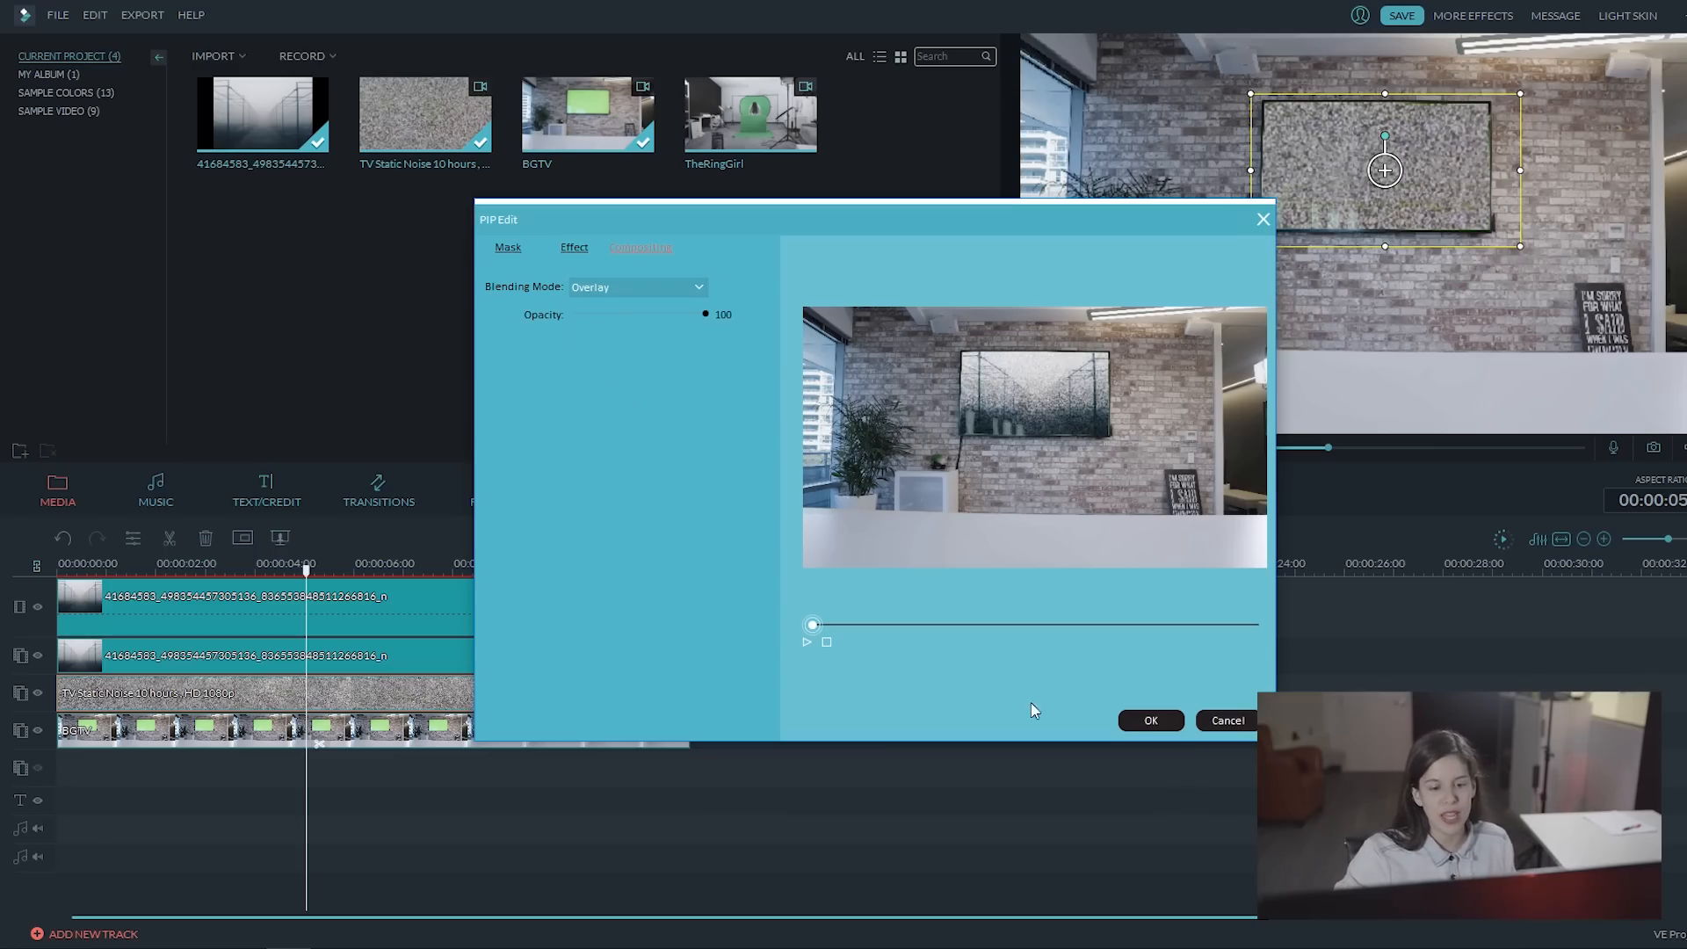
pyautogui.click(806, 641)
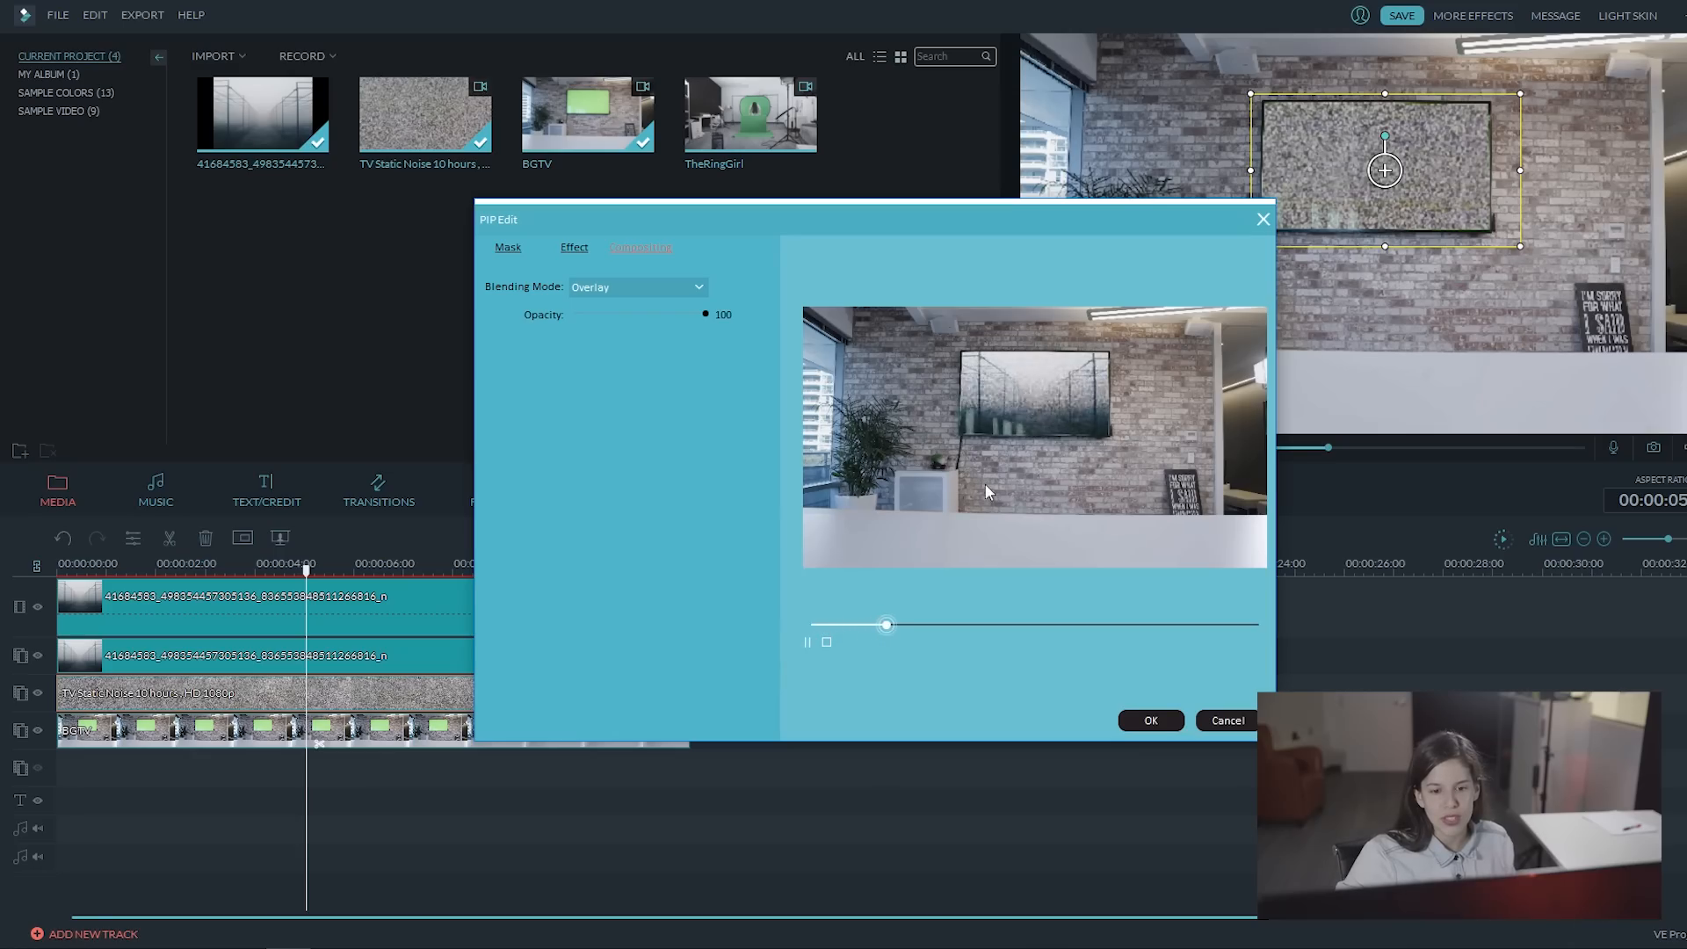
pyautogui.click(1156, 722)
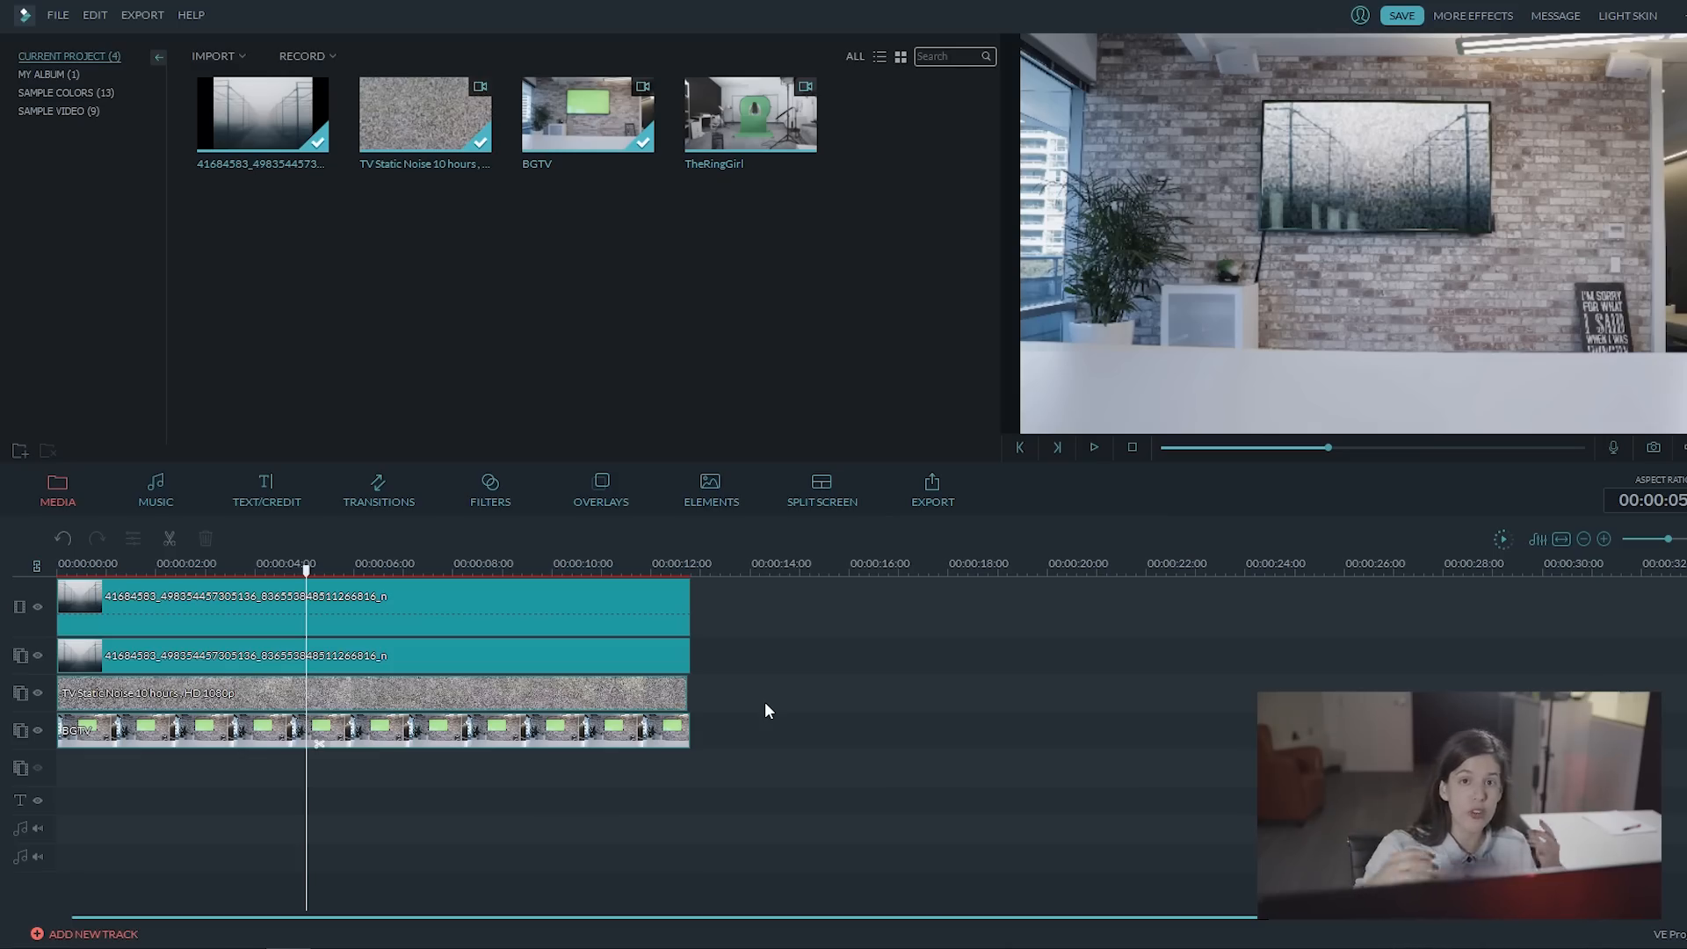
# Step: Add the TheRingGirl clip at the start of the empty overlay track below BGTV and show the frame at about 2 s
pyautogui.moveTo(750, 114); pyautogui.dragTo(61, 766)
pyautogui.click(221, 567)
pyautogui.moveTo(219, 570); pyautogui.dragTo(182, 581)
# Step: Mask the TheRingGirl clip with the plain rectangle, setting width to 0.17, height 0.53, left 0.45 and top 0.27, and preview the crop
pyautogui.doubleClick(233, 770)
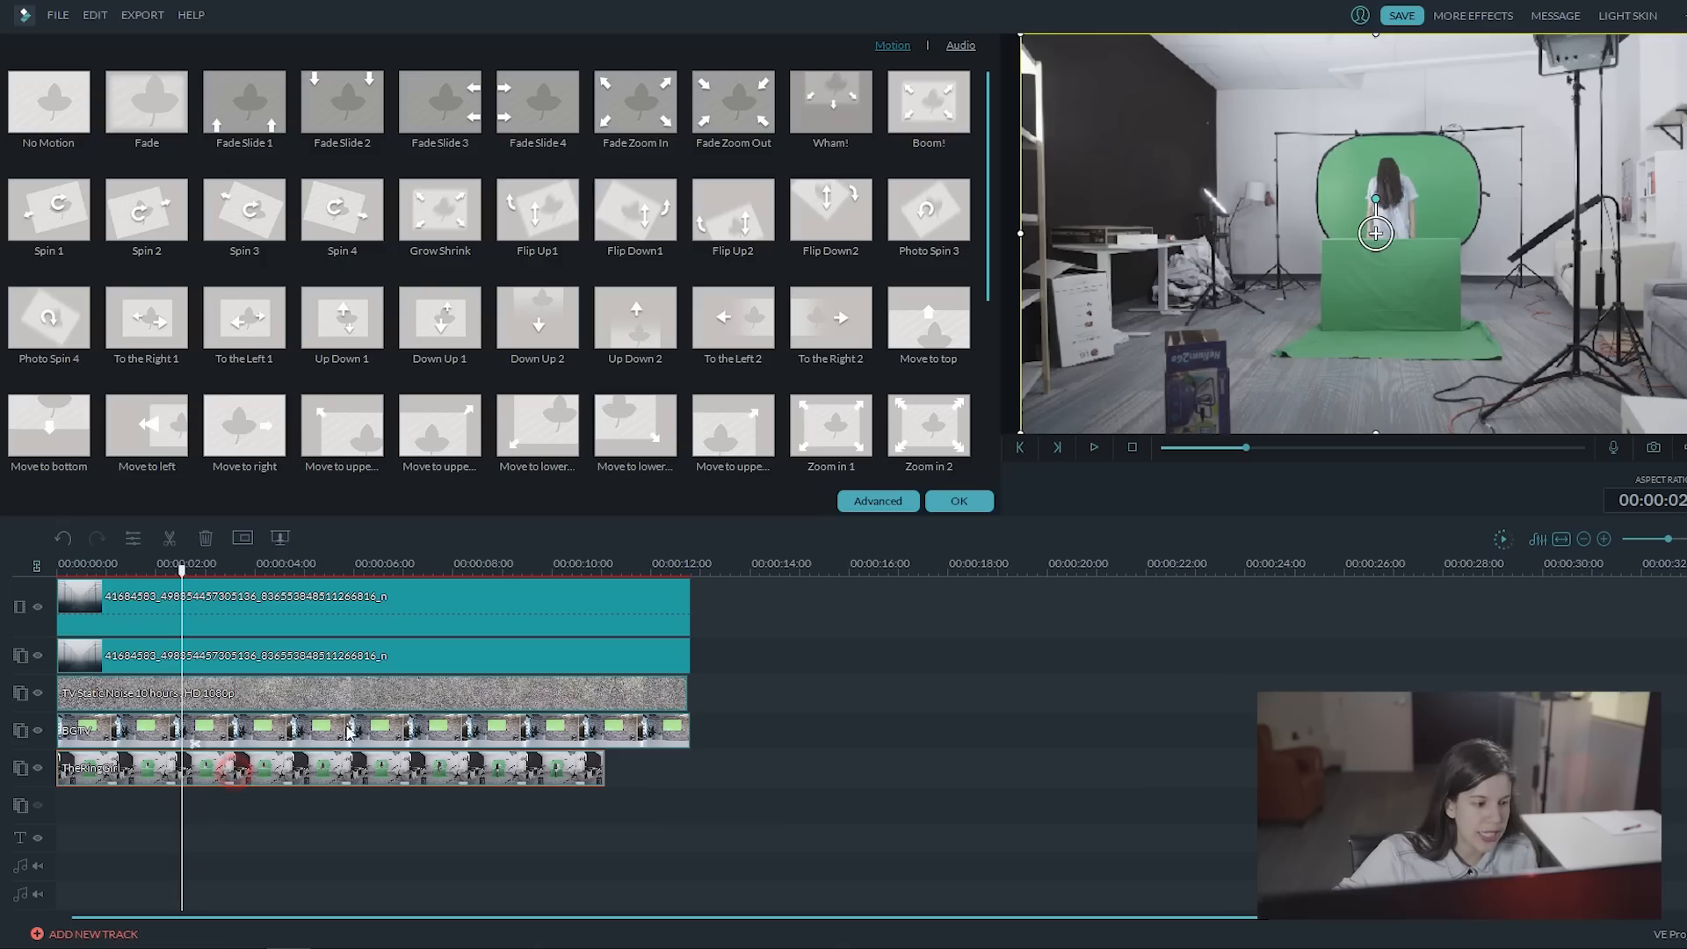
pyautogui.click(244, 537)
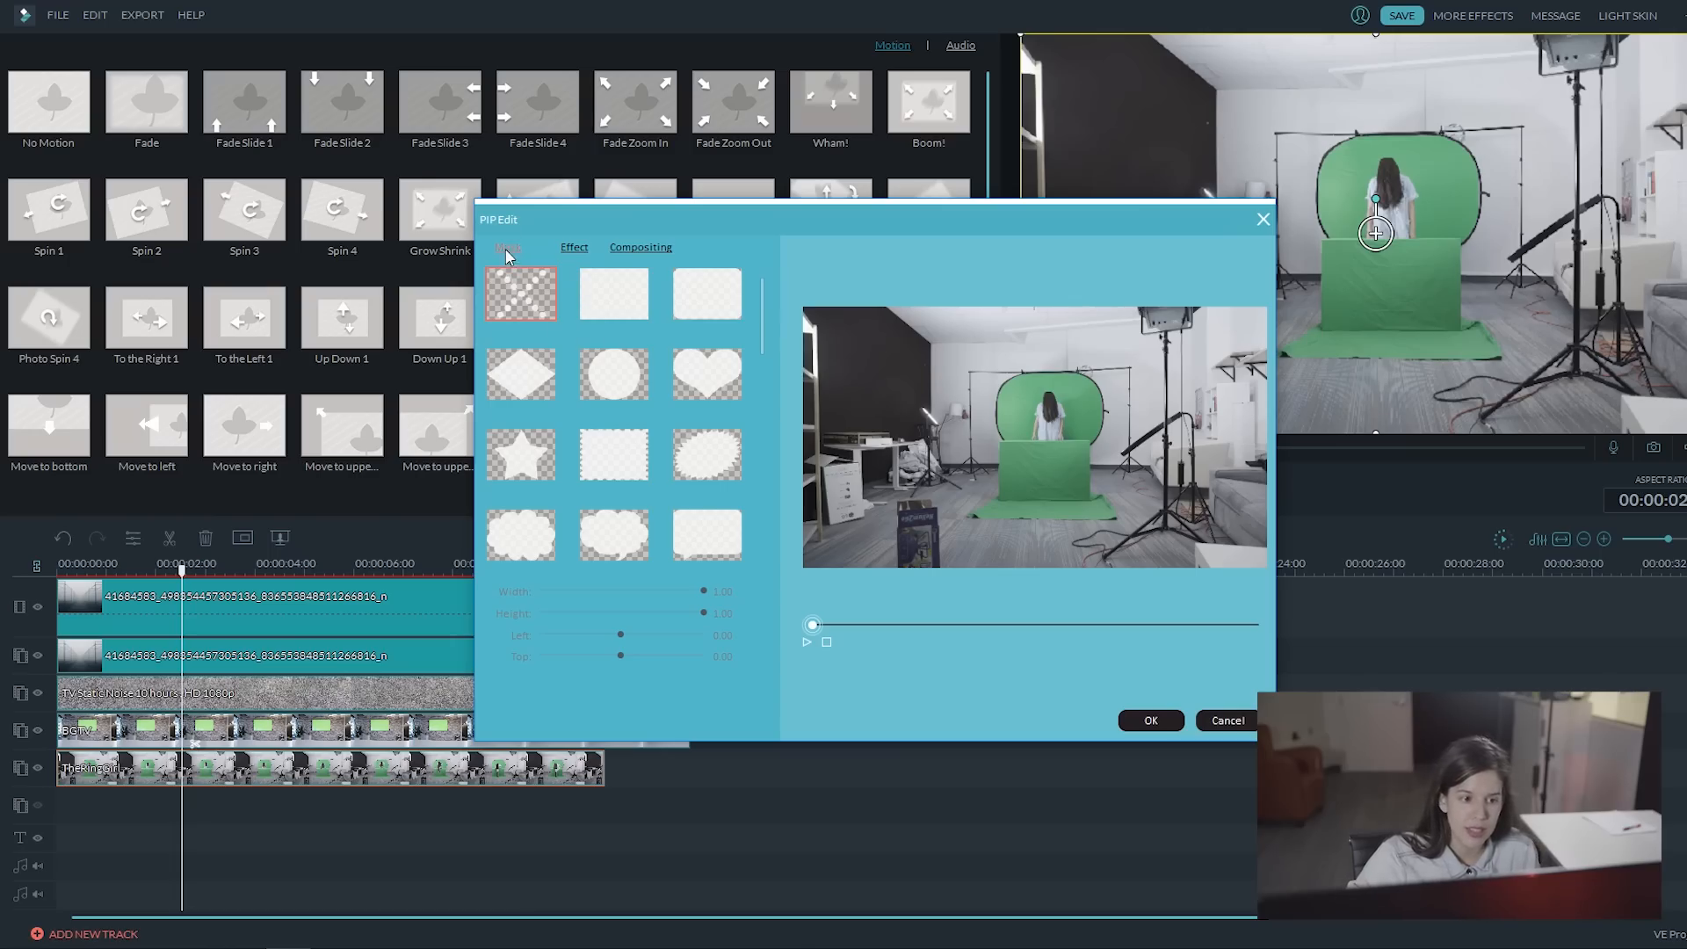
pyautogui.click(620, 299)
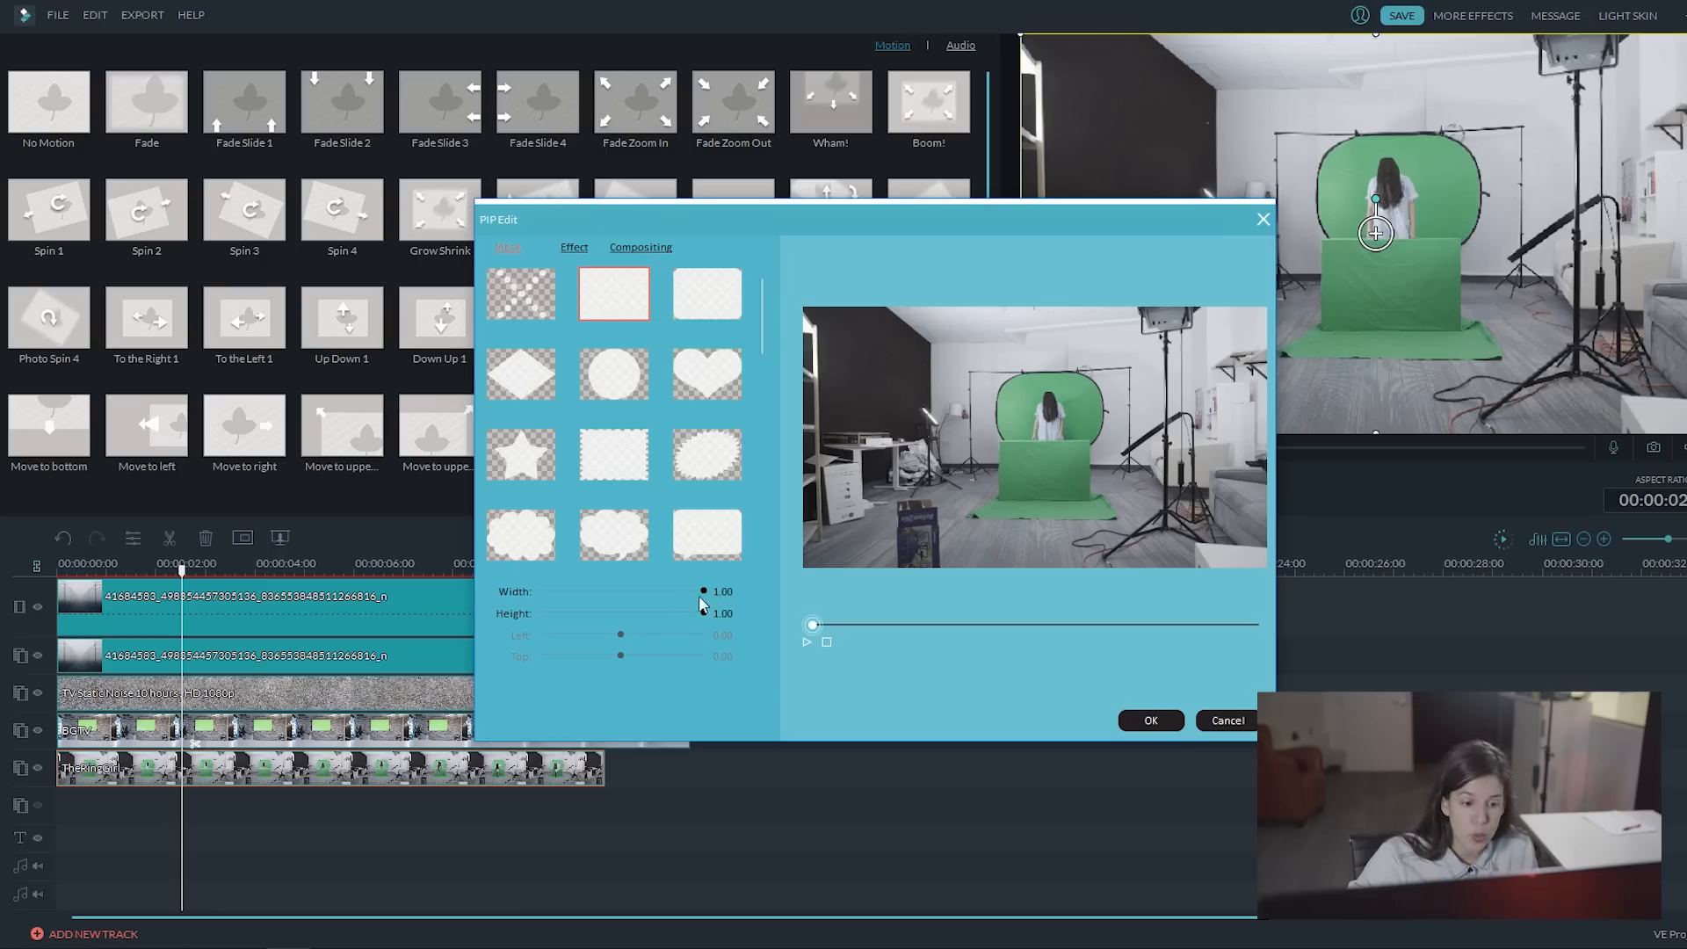
pyautogui.moveTo(703, 591); pyautogui.dragTo(603, 594)
pyautogui.moveTo(596, 586); pyautogui.dragTo(593, 585)
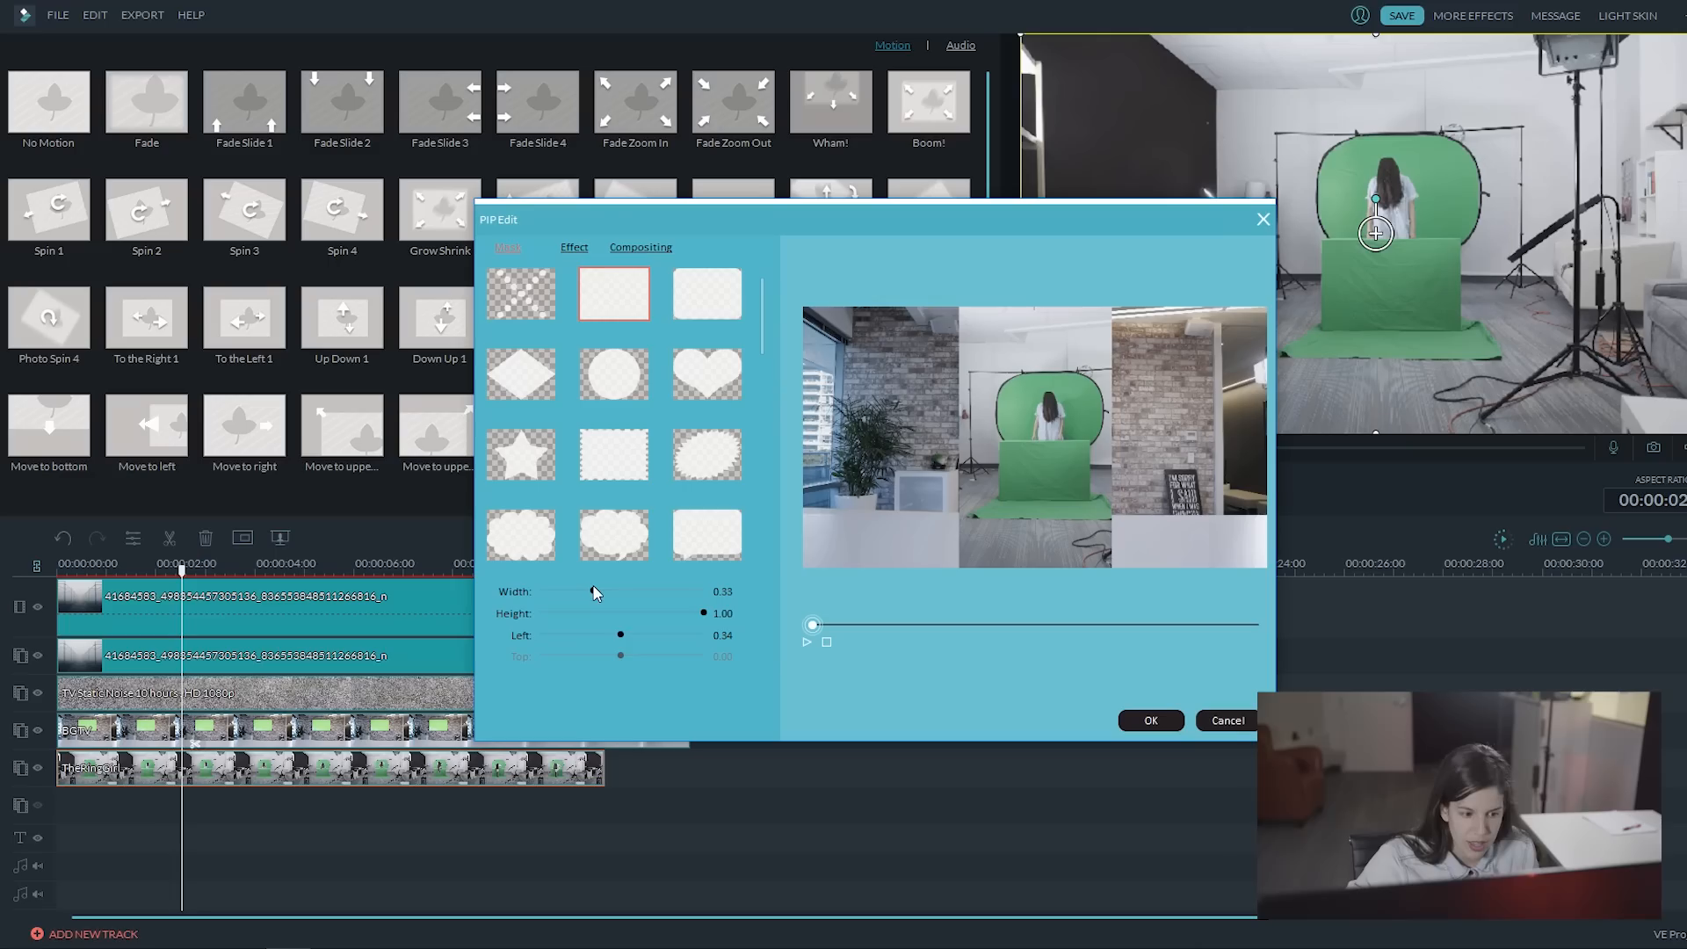
pyautogui.click(622, 633)
pyautogui.moveTo(623, 635)
pyautogui.mouseDown()
pyautogui.moveTo(572, 592)
pyautogui.moveTo(627, 635)
pyautogui.mouseUp()
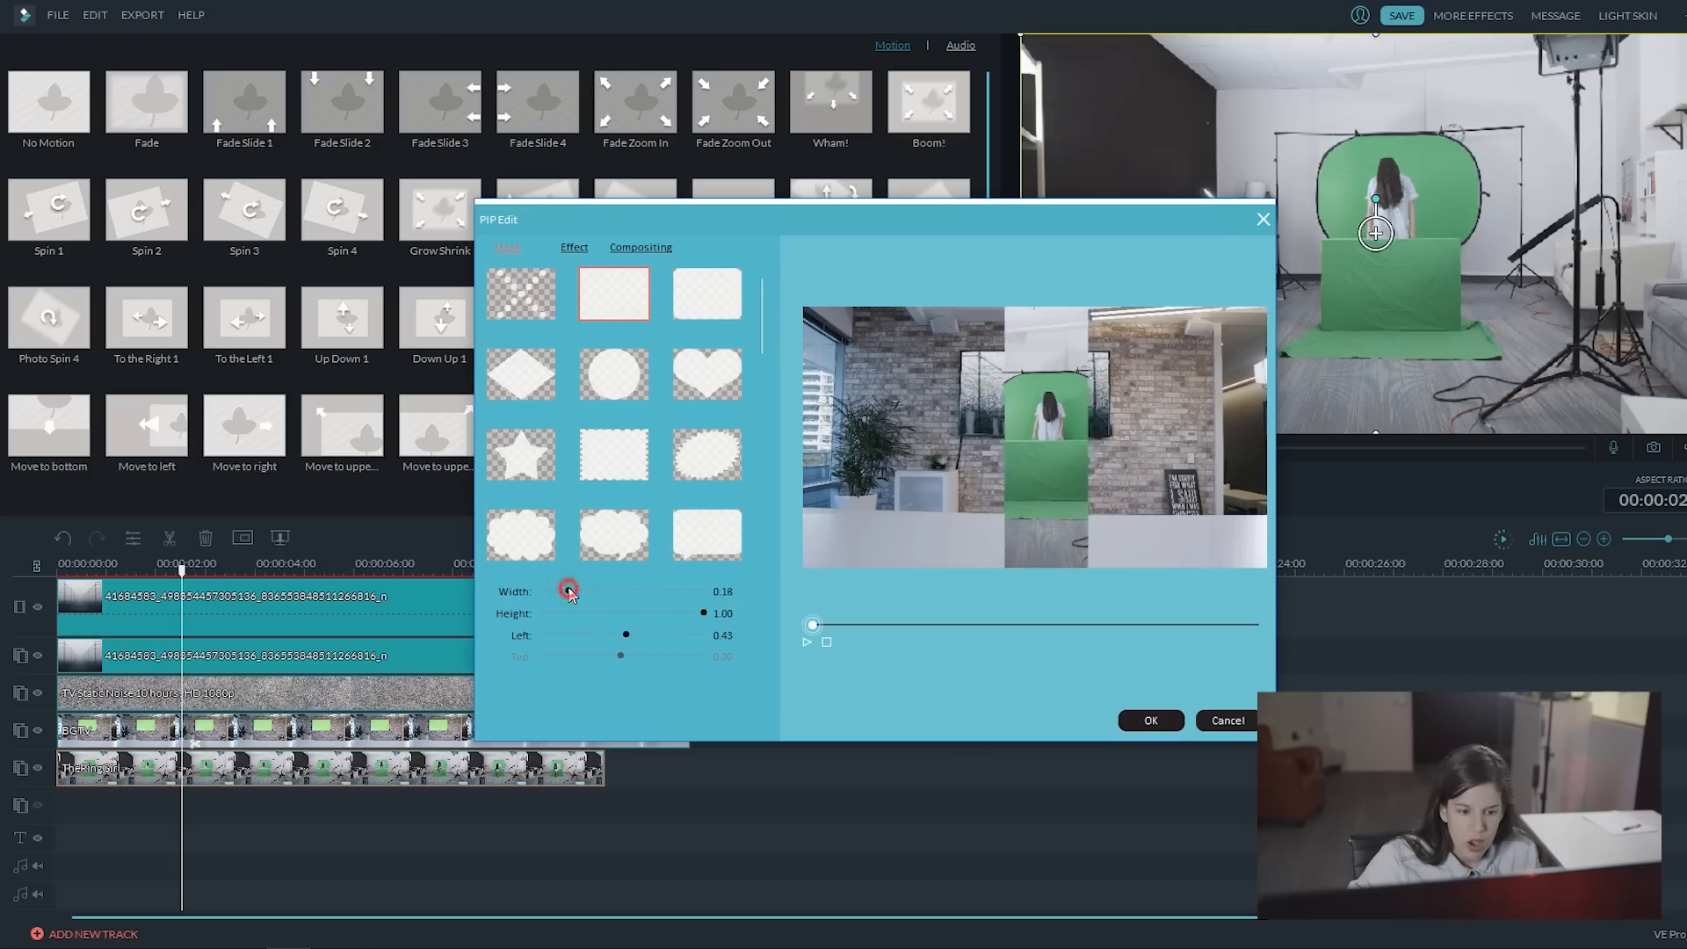
pyautogui.moveTo(571, 591); pyautogui.dragTo(569, 590)
pyautogui.moveTo(704, 612); pyautogui.dragTo(627, 612)
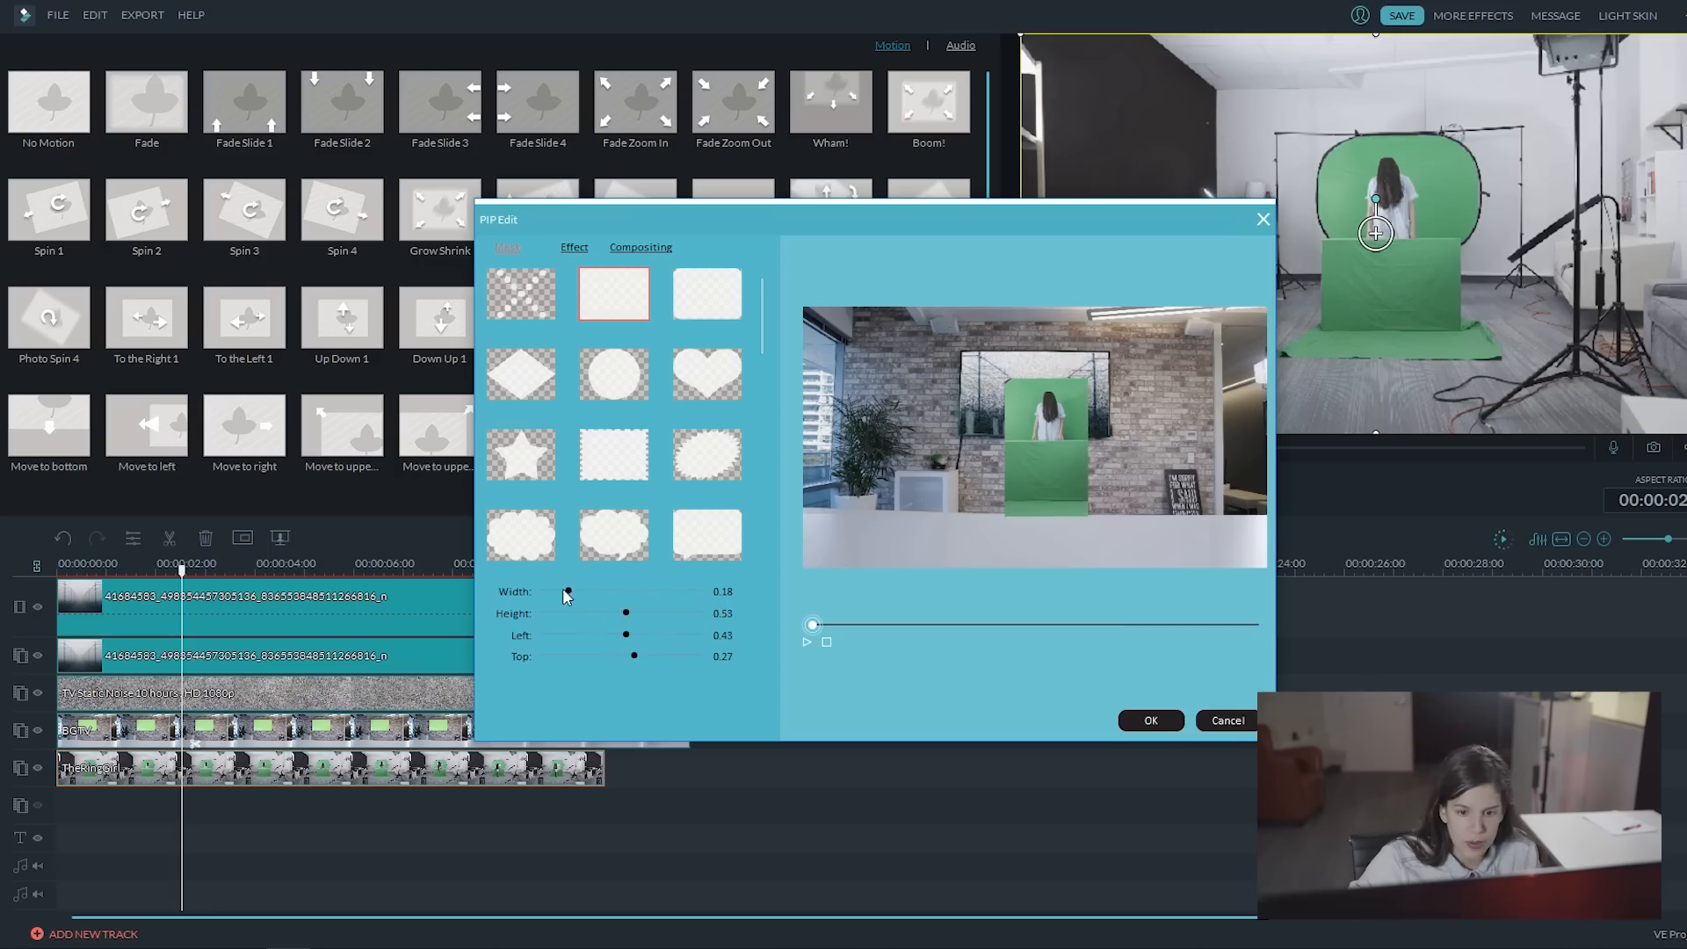
pyautogui.click(804, 640)
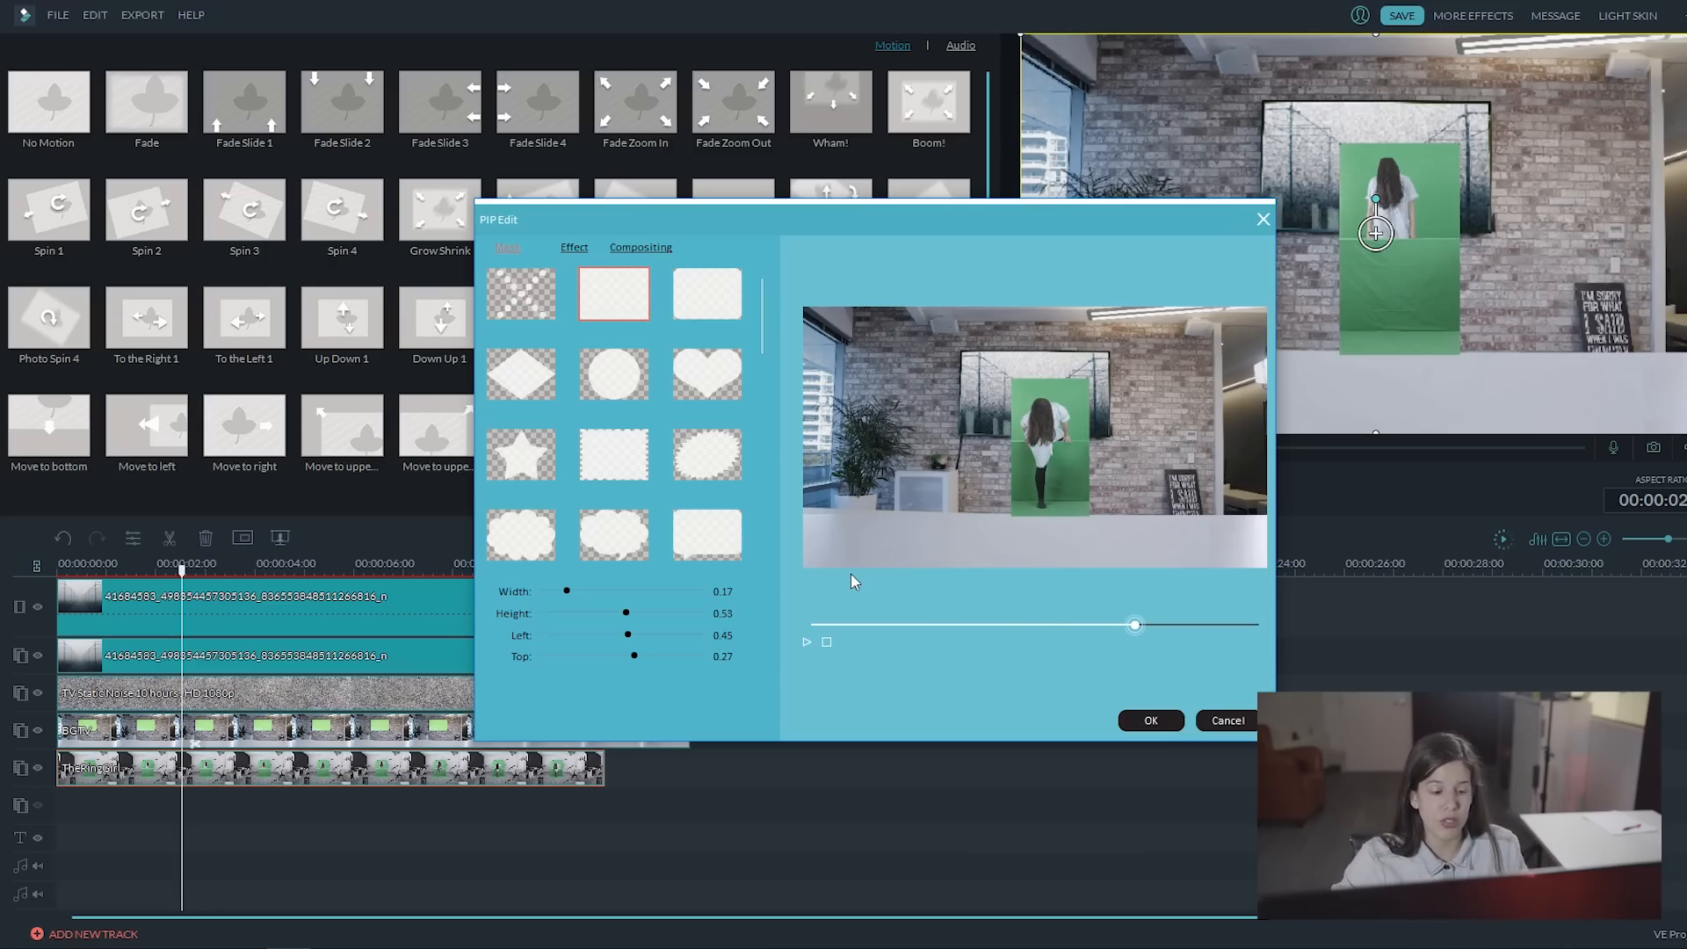
# Step: Key out the green backdrop of the TheRingGirl clip with Chroma Key at intensity level 68 and apply it
pyautogui.click(576, 250)
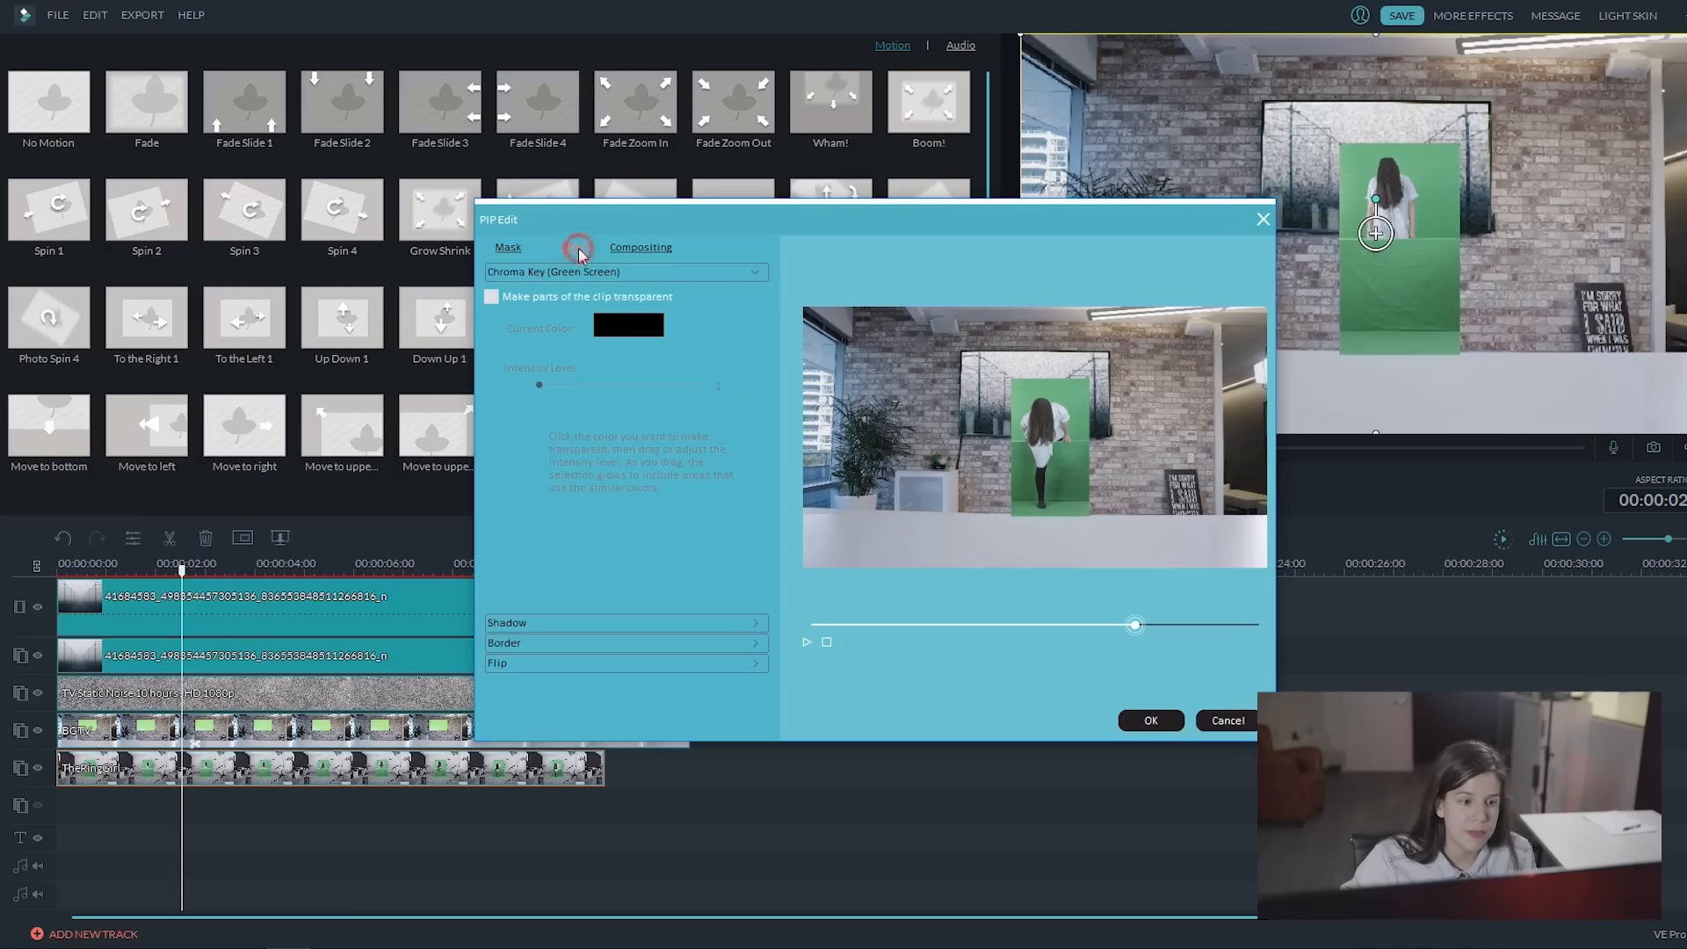
pyautogui.click(491, 297)
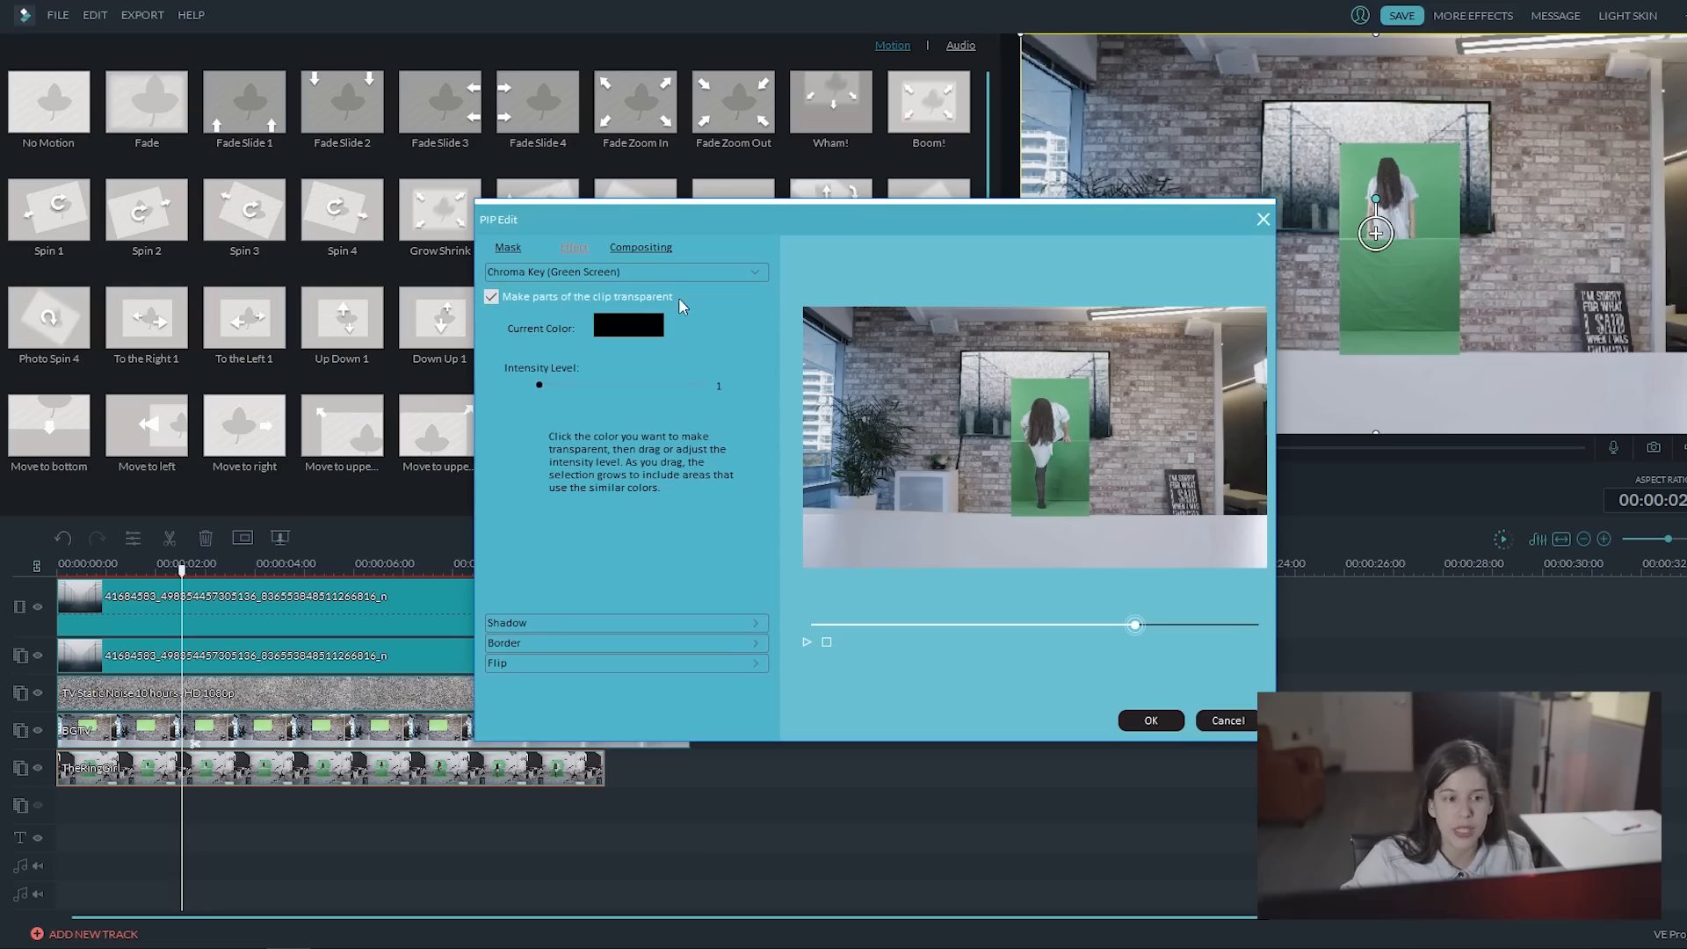
pyautogui.click(617, 334)
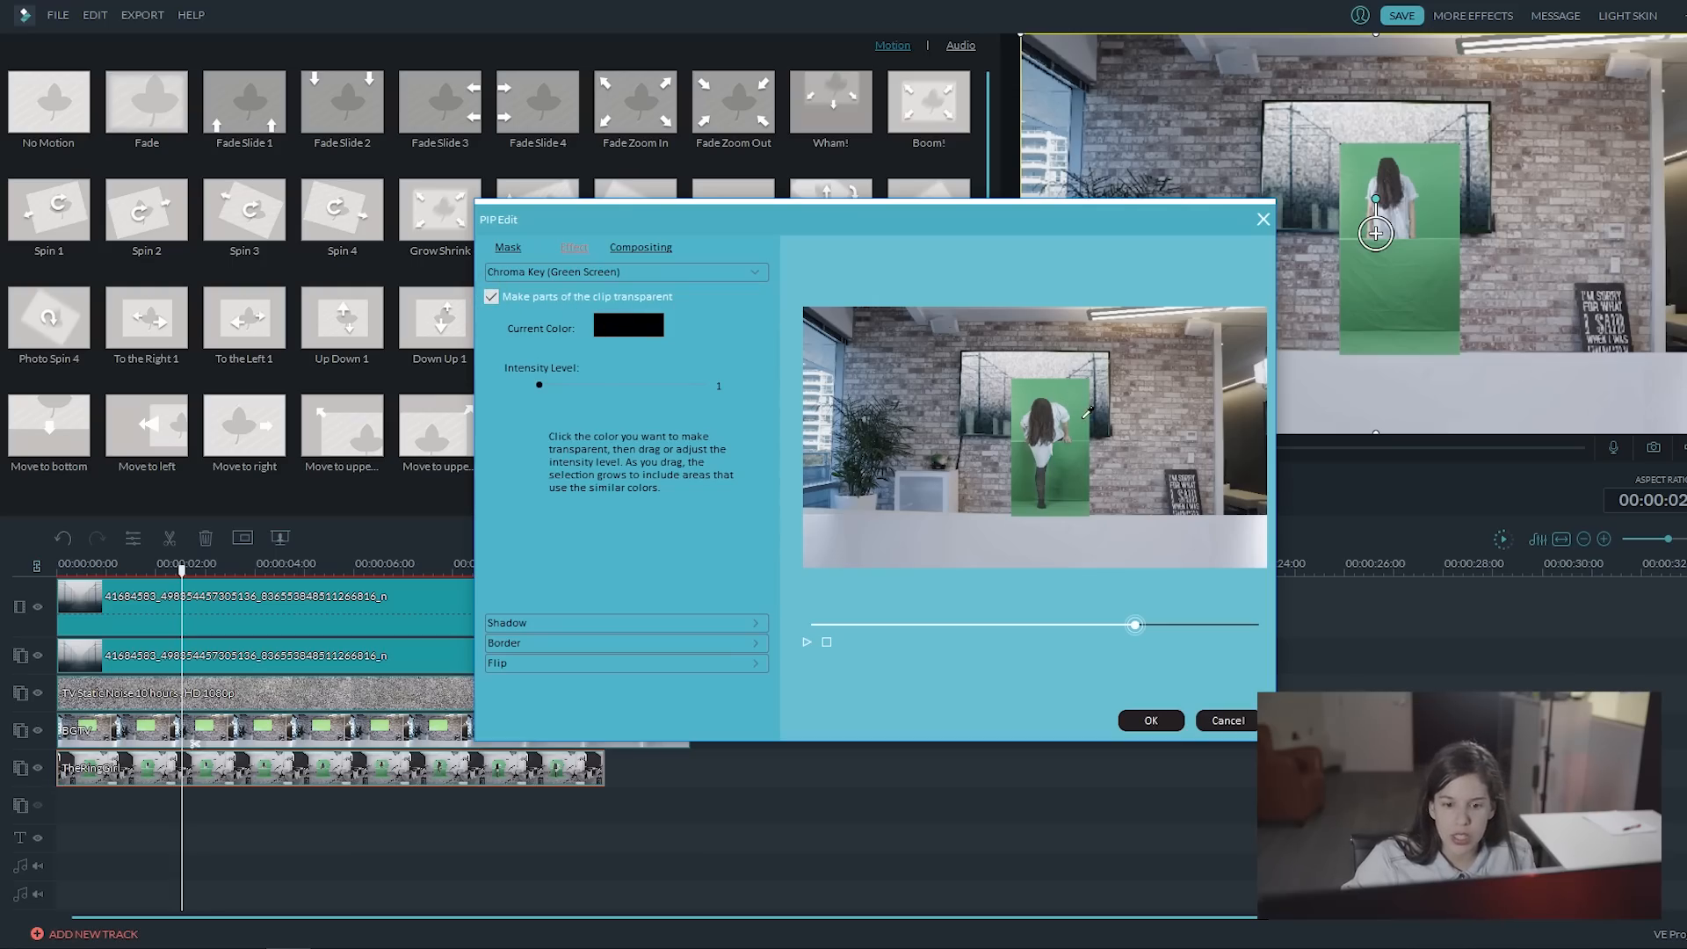
pyautogui.click(1071, 403)
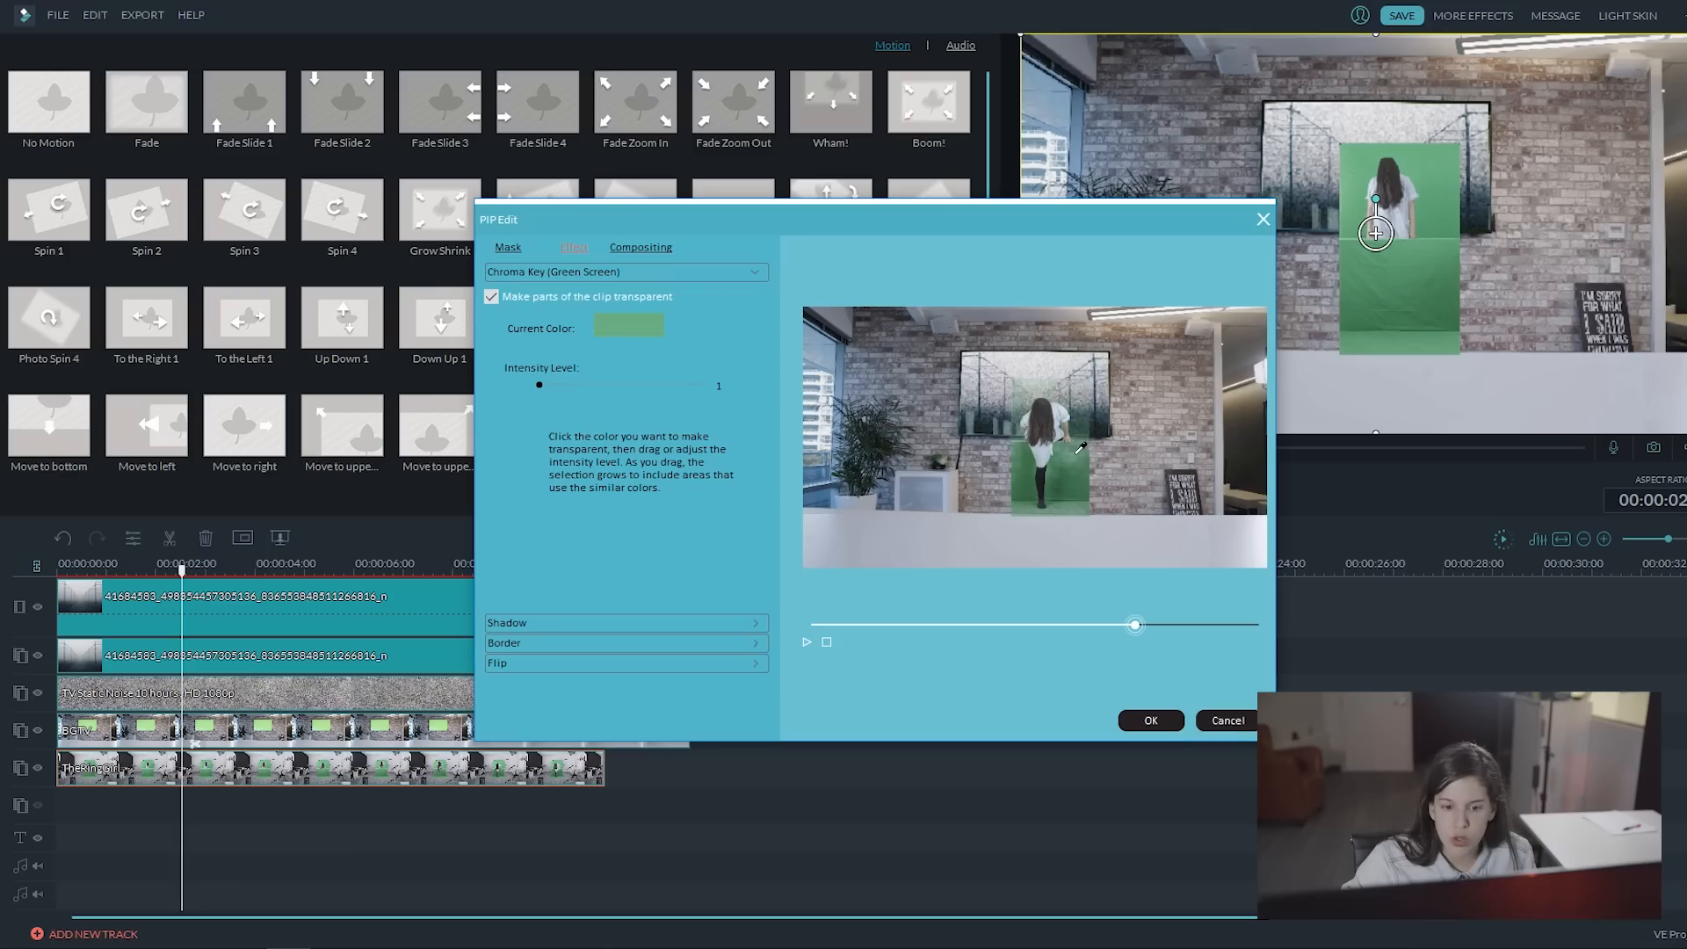
pyautogui.click(1071, 427)
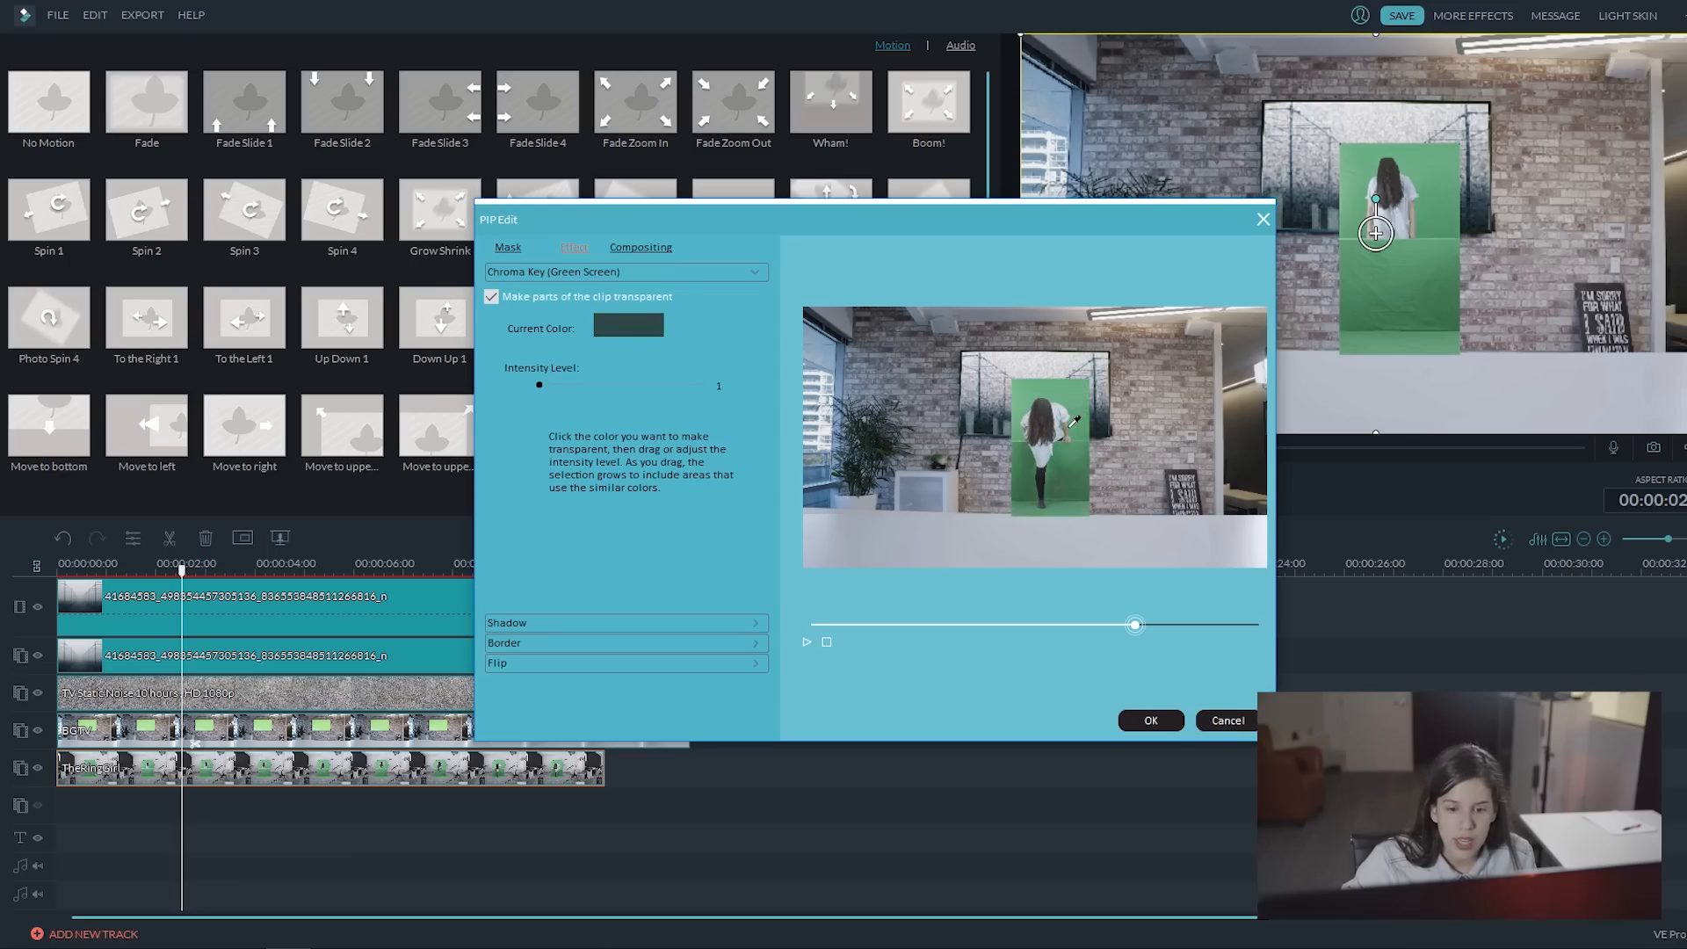
pyautogui.click(1070, 428)
pyautogui.moveTo(553, 384); pyautogui.dragTo(623, 381)
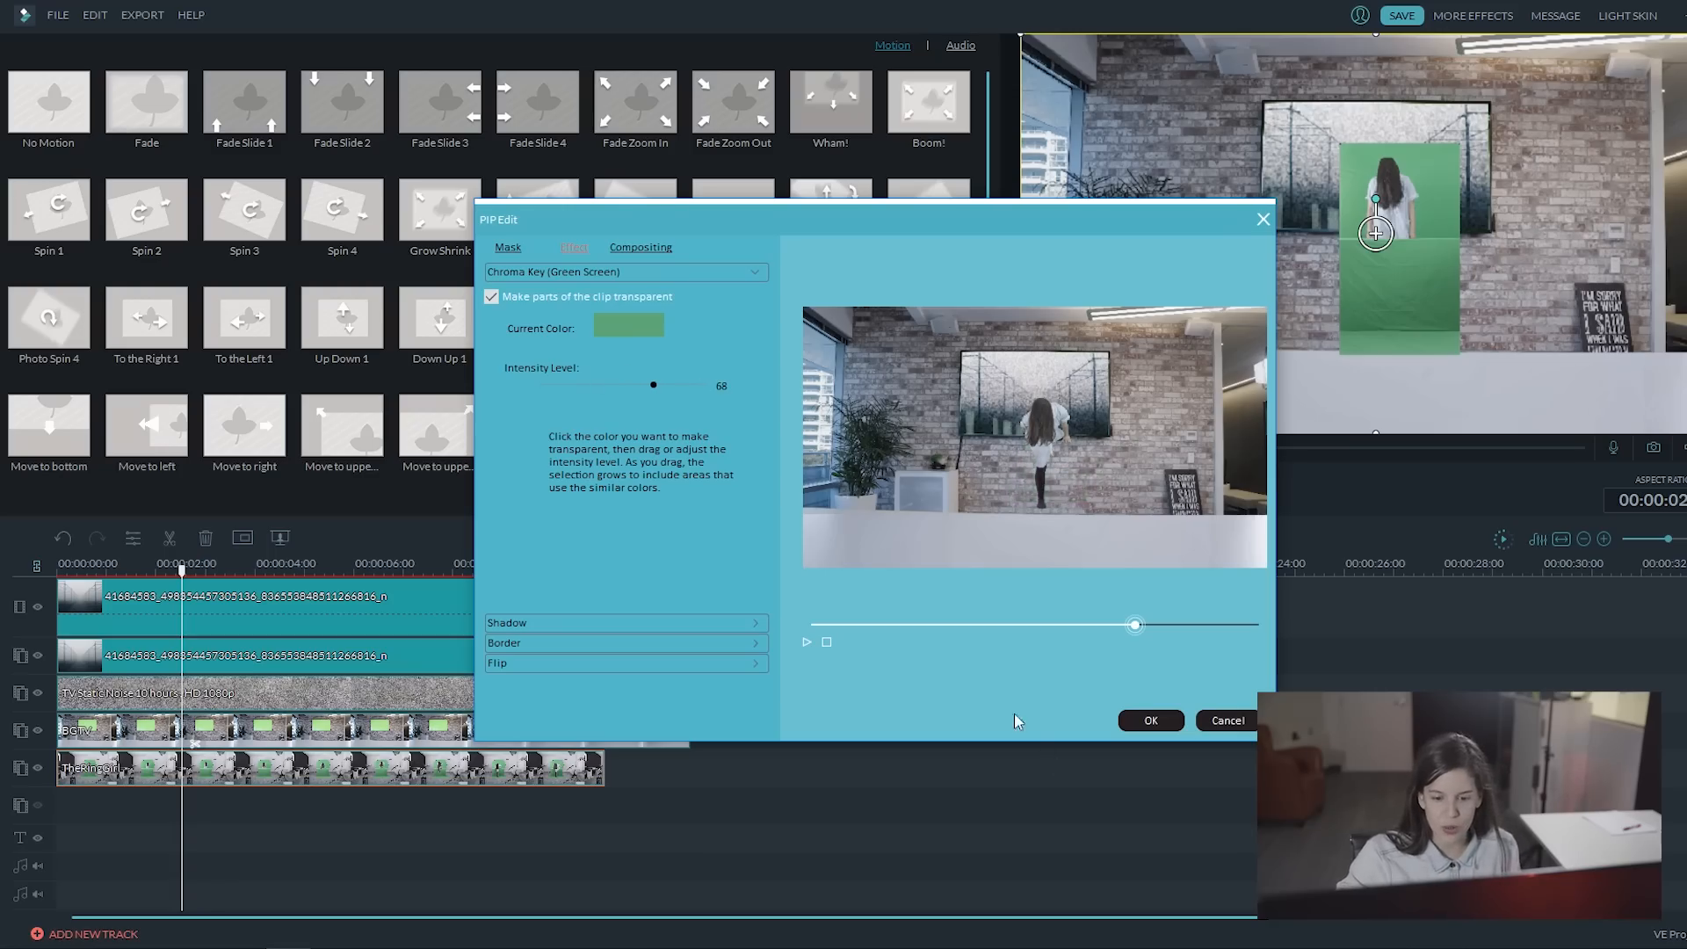
pyautogui.click(1151, 721)
# Step: Position the keyed girl inside the TV screen at the start of the timeline and play the composite to about 8 s
pyautogui.moveTo(181, 569); pyautogui.dragTo(57, 570)
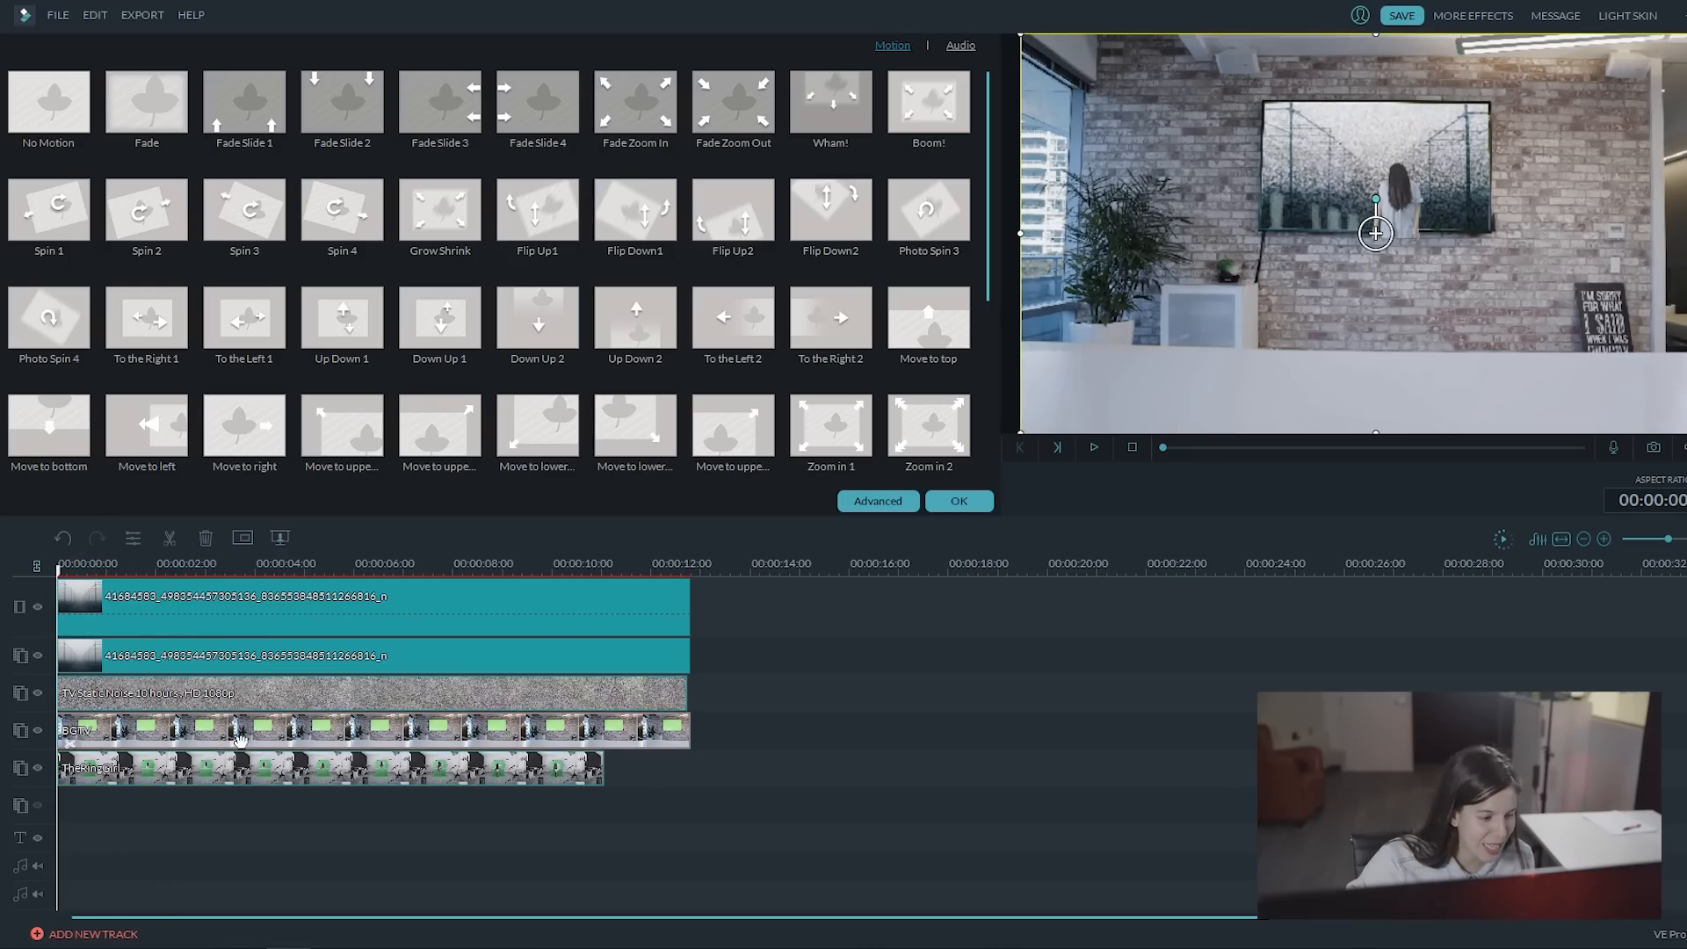
pyautogui.moveTo(1406, 256); pyautogui.dragTo(1394, 243)
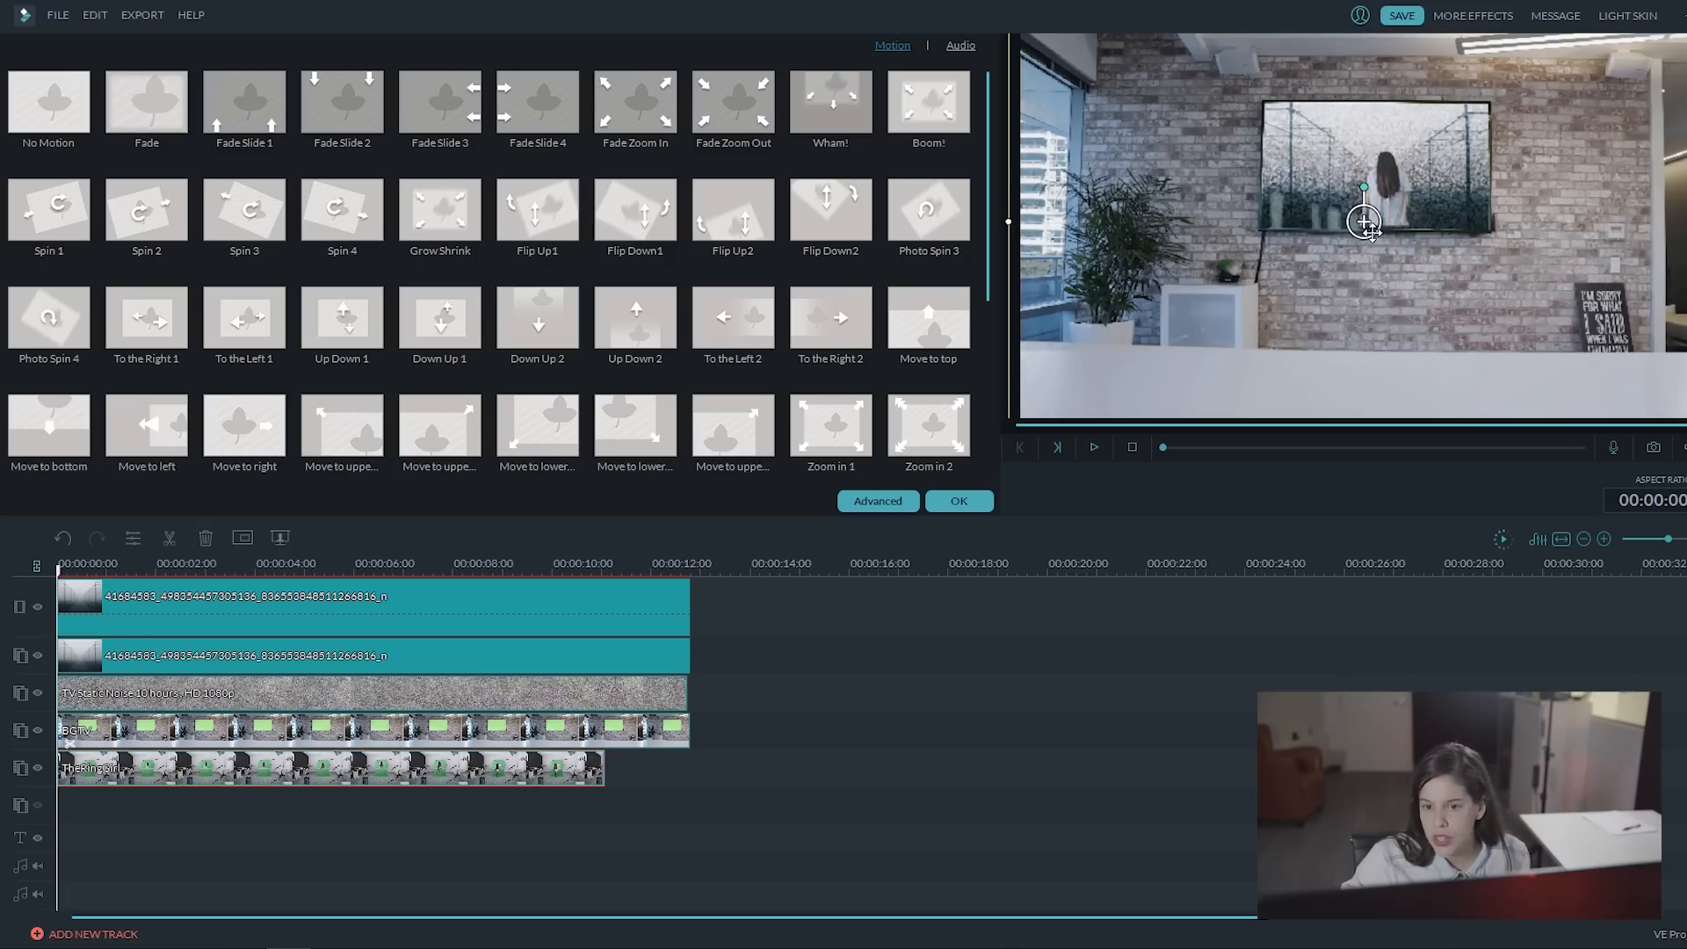
pyautogui.click(1393, 202)
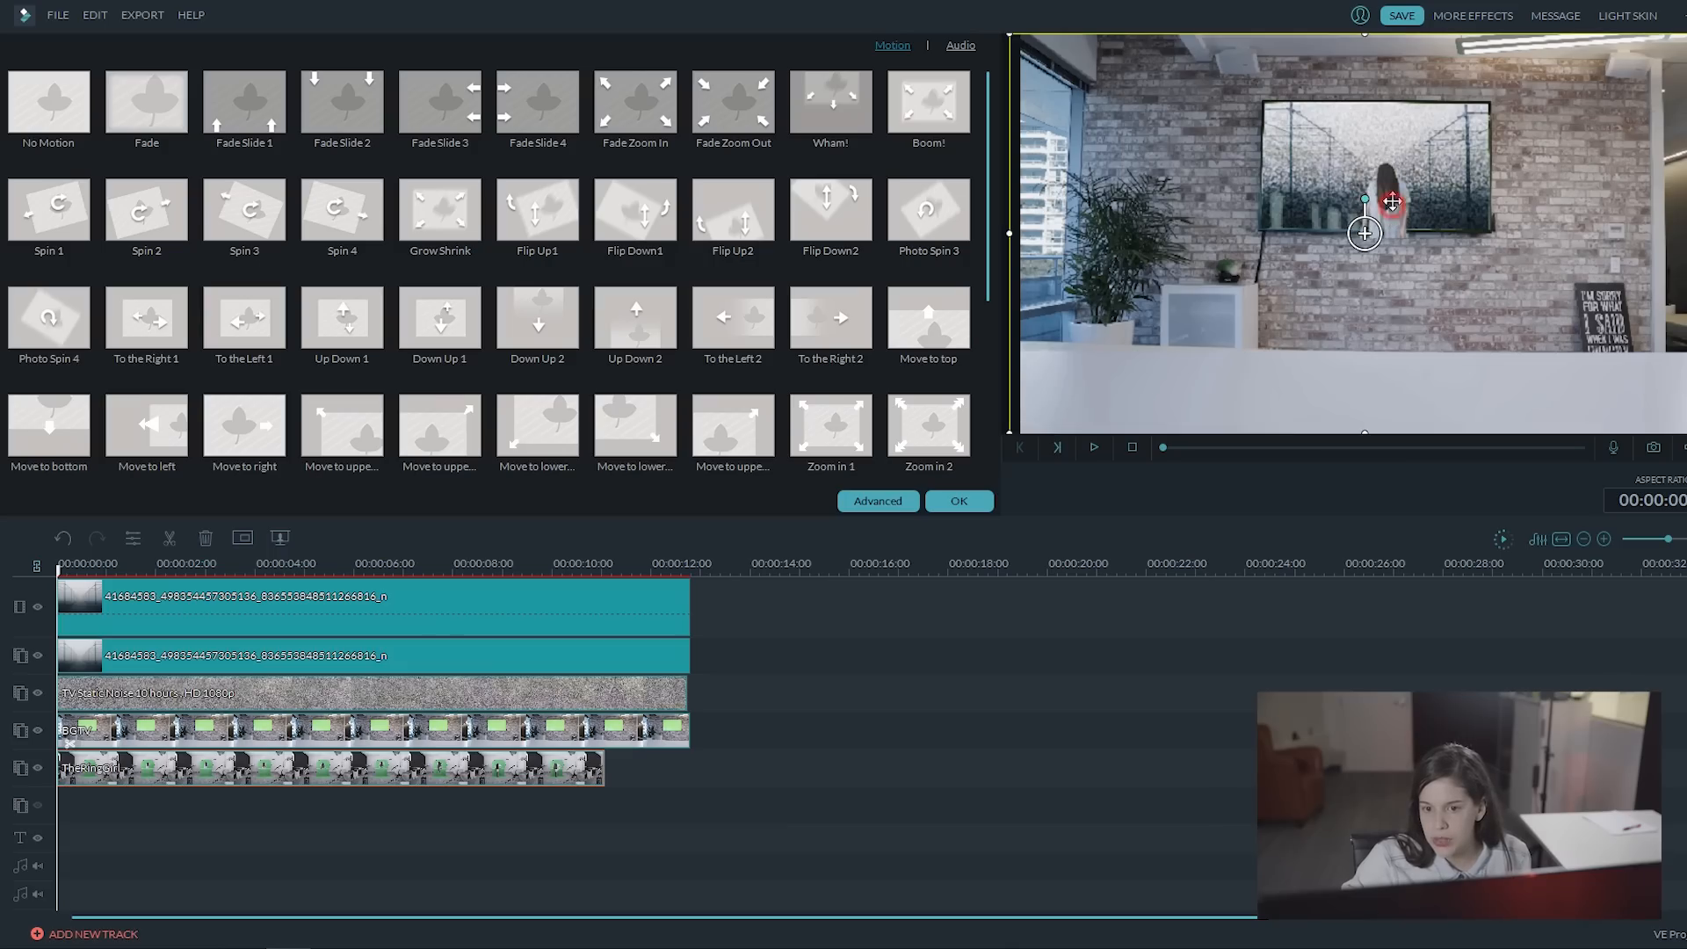
pyautogui.moveTo(1391, 199); pyautogui.dragTo(1382, 190)
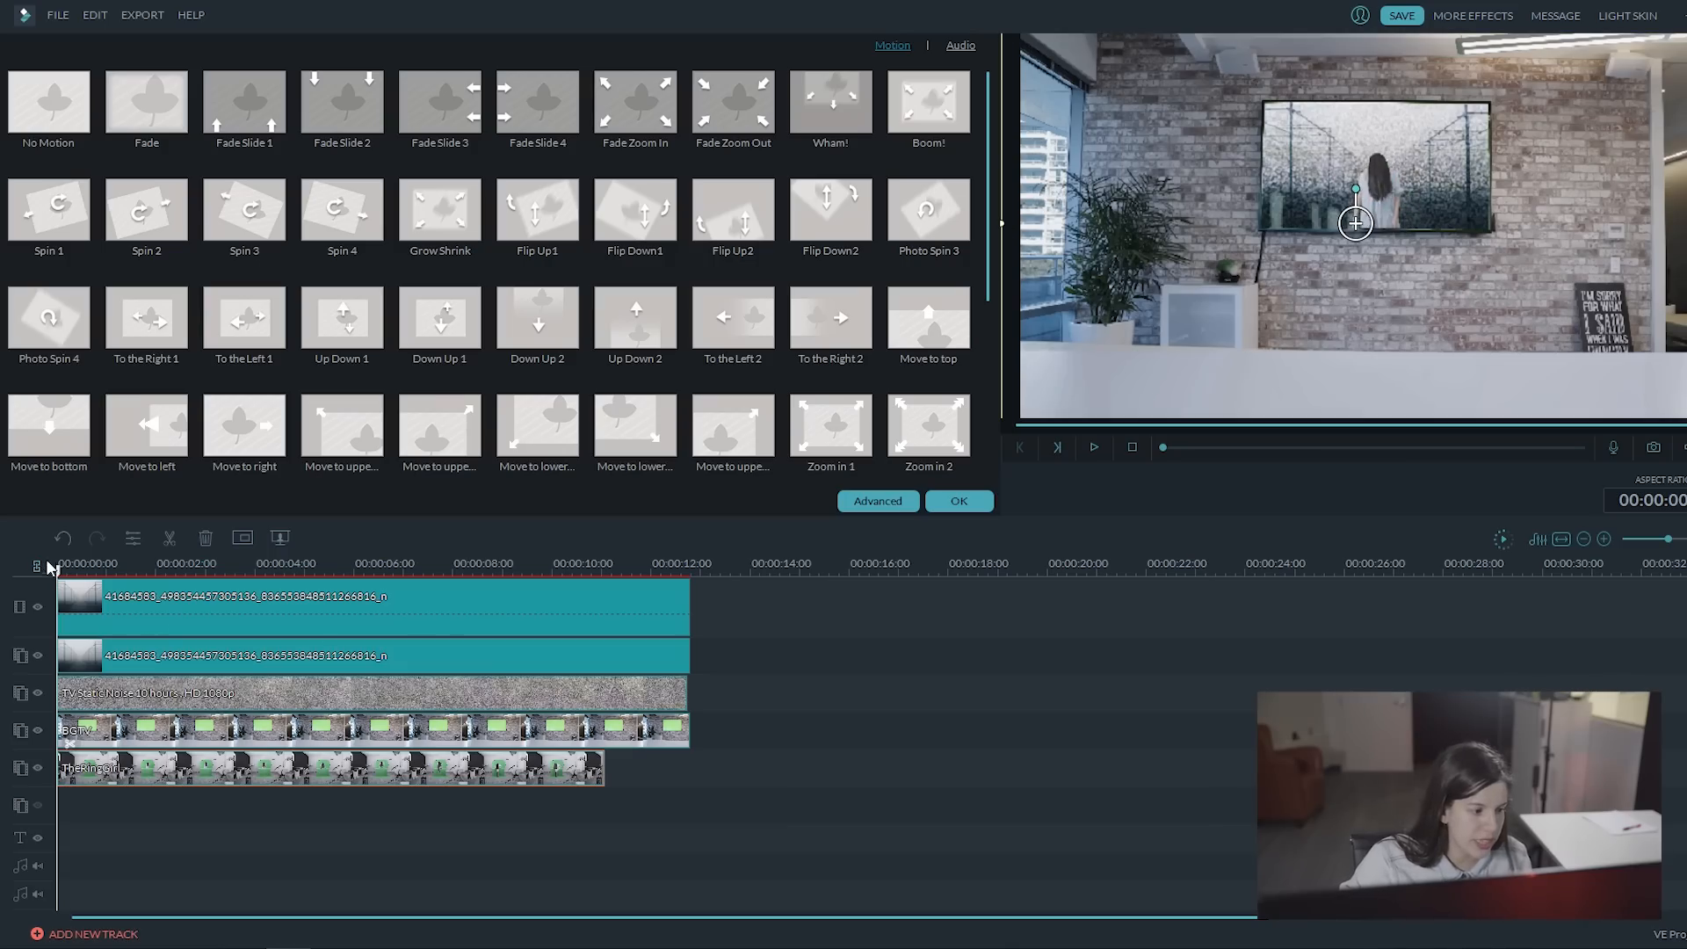
pyautogui.press('space')
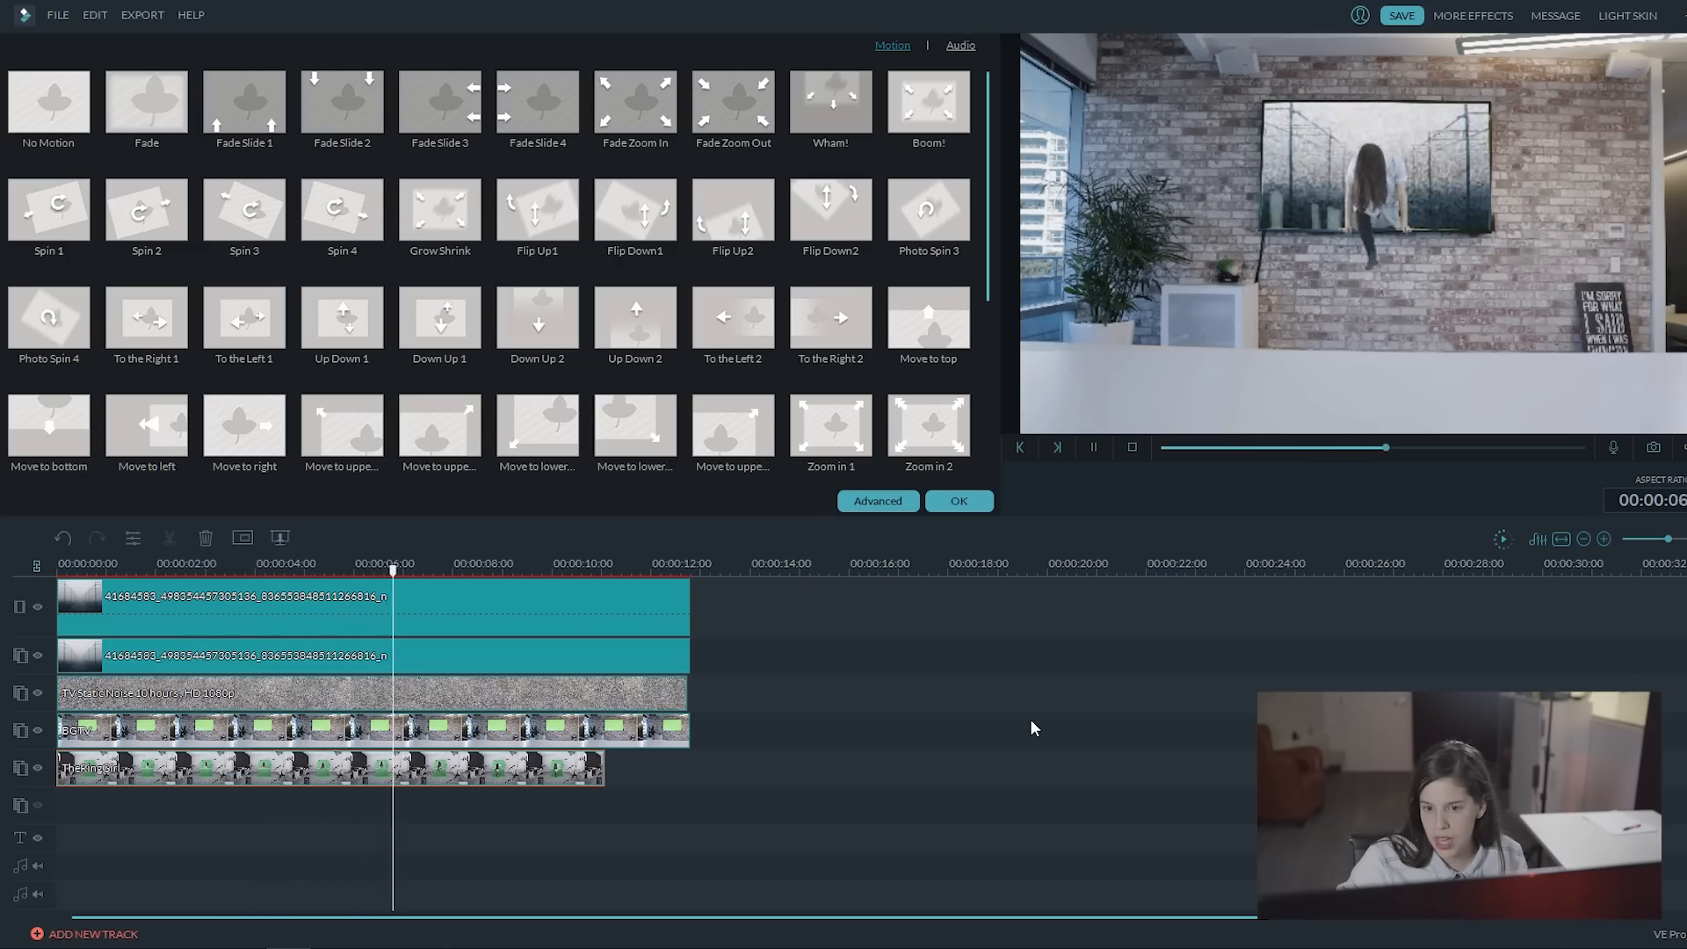
pyautogui.press('space')
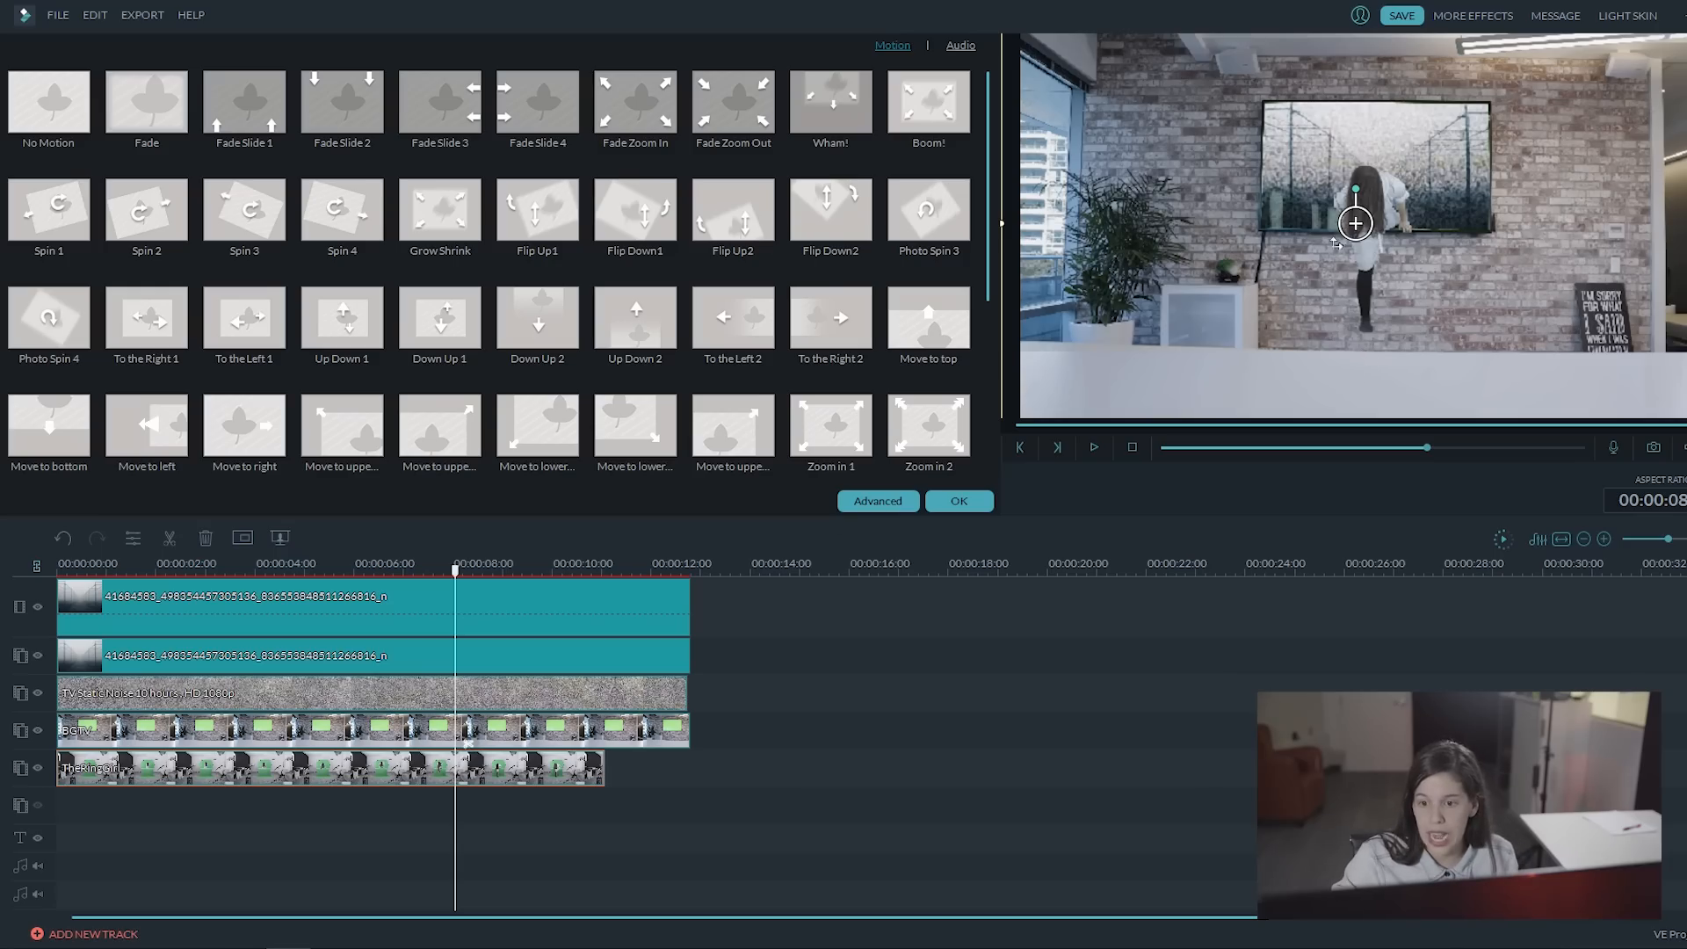
# Step: Enlarge and reposition the girl overlay at about 8 s so her foot reaches just past the white counter's edge
pyautogui.moveTo(1356, 223); pyautogui.dragTo(1404, 204)
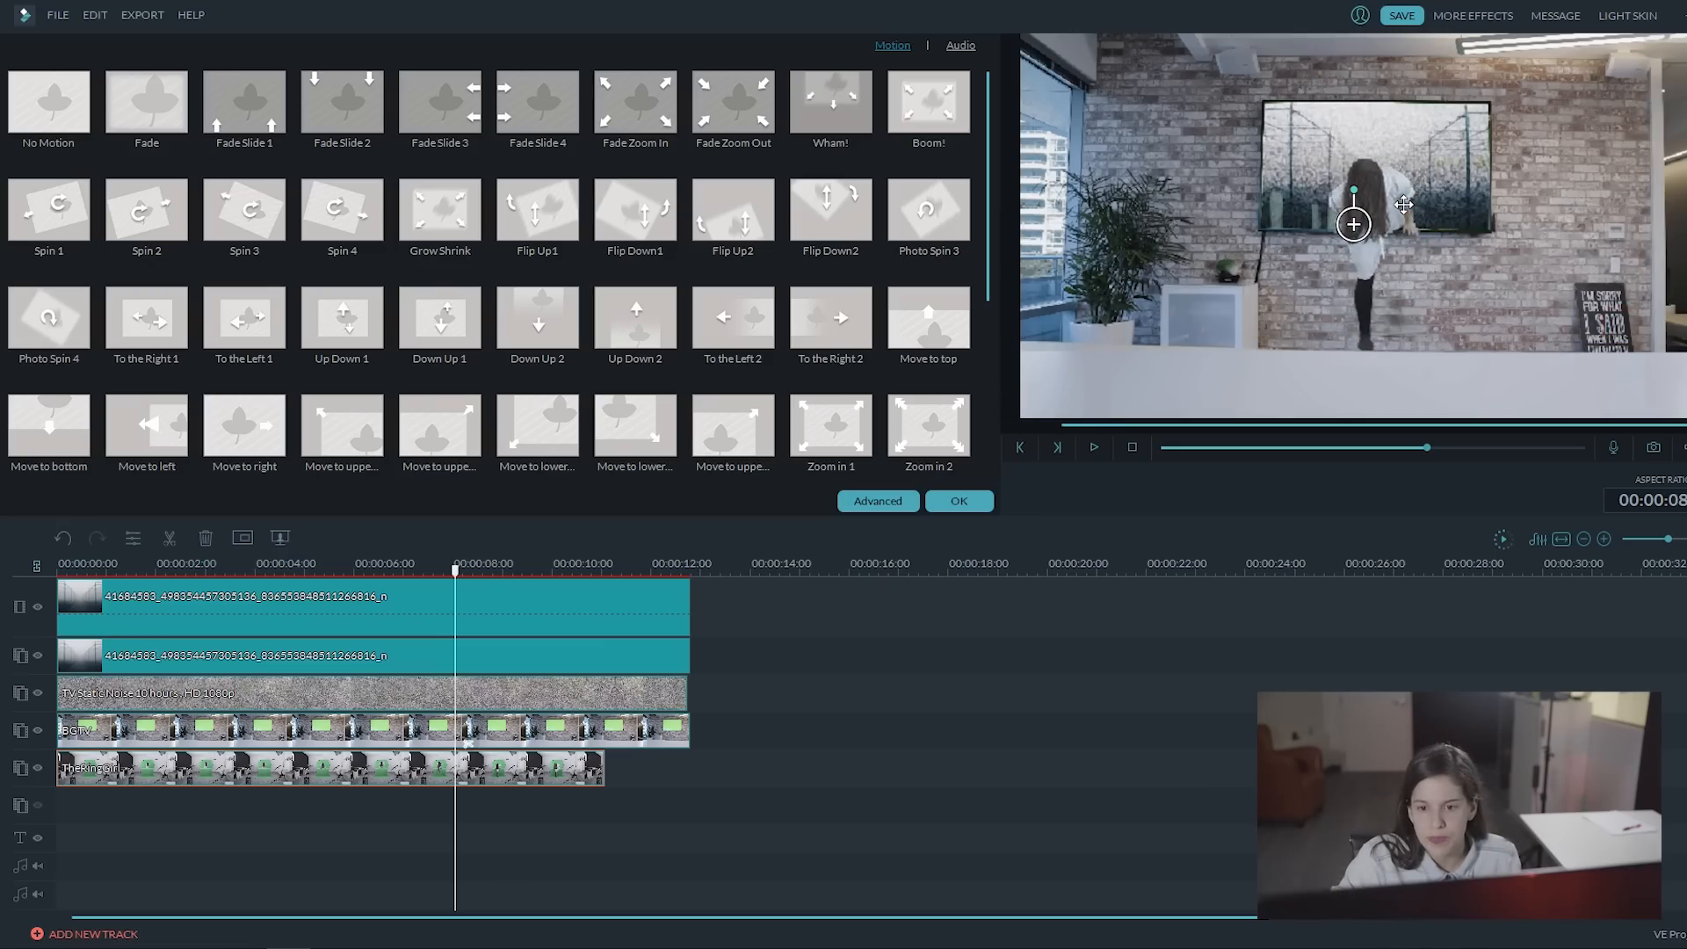
pyautogui.moveTo(1426, 307); pyautogui.dragTo(1357, 264)
pyautogui.moveTo(1421, 211); pyautogui.dragTo(1471, 238)
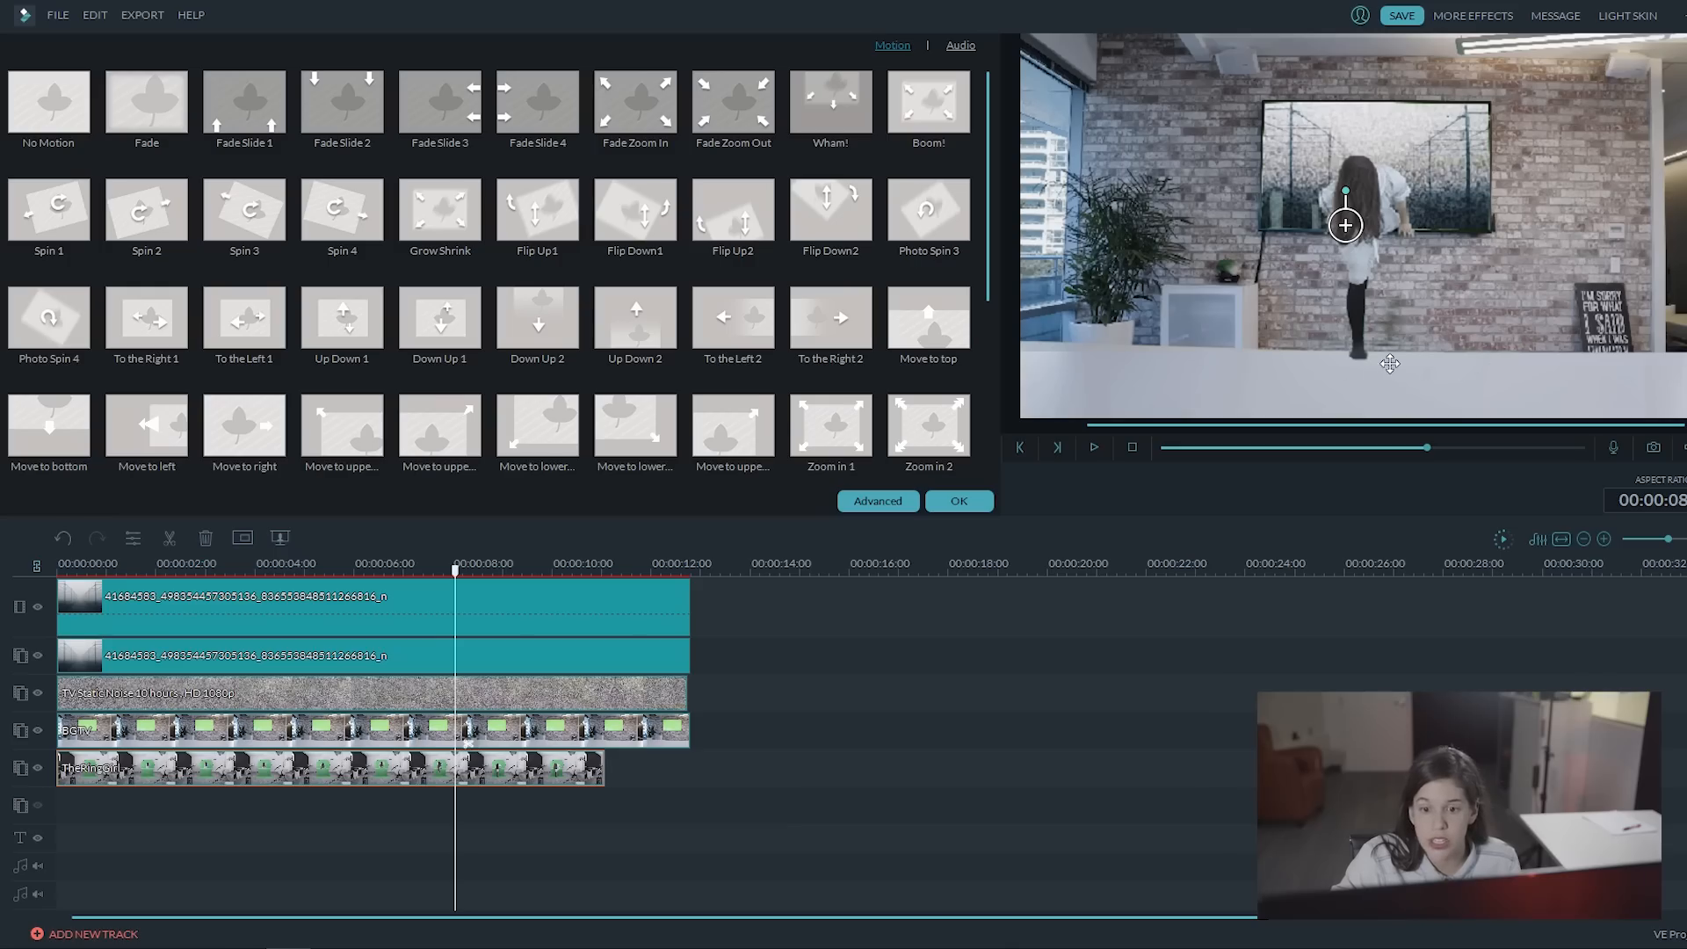
pyautogui.click(812, 654)
# Step: Copy the BGTV clip and place the duplicate at the start of a new overlay track below TheRingGirl
pyautogui.click(482, 773)
pyautogui.click(466, 723)
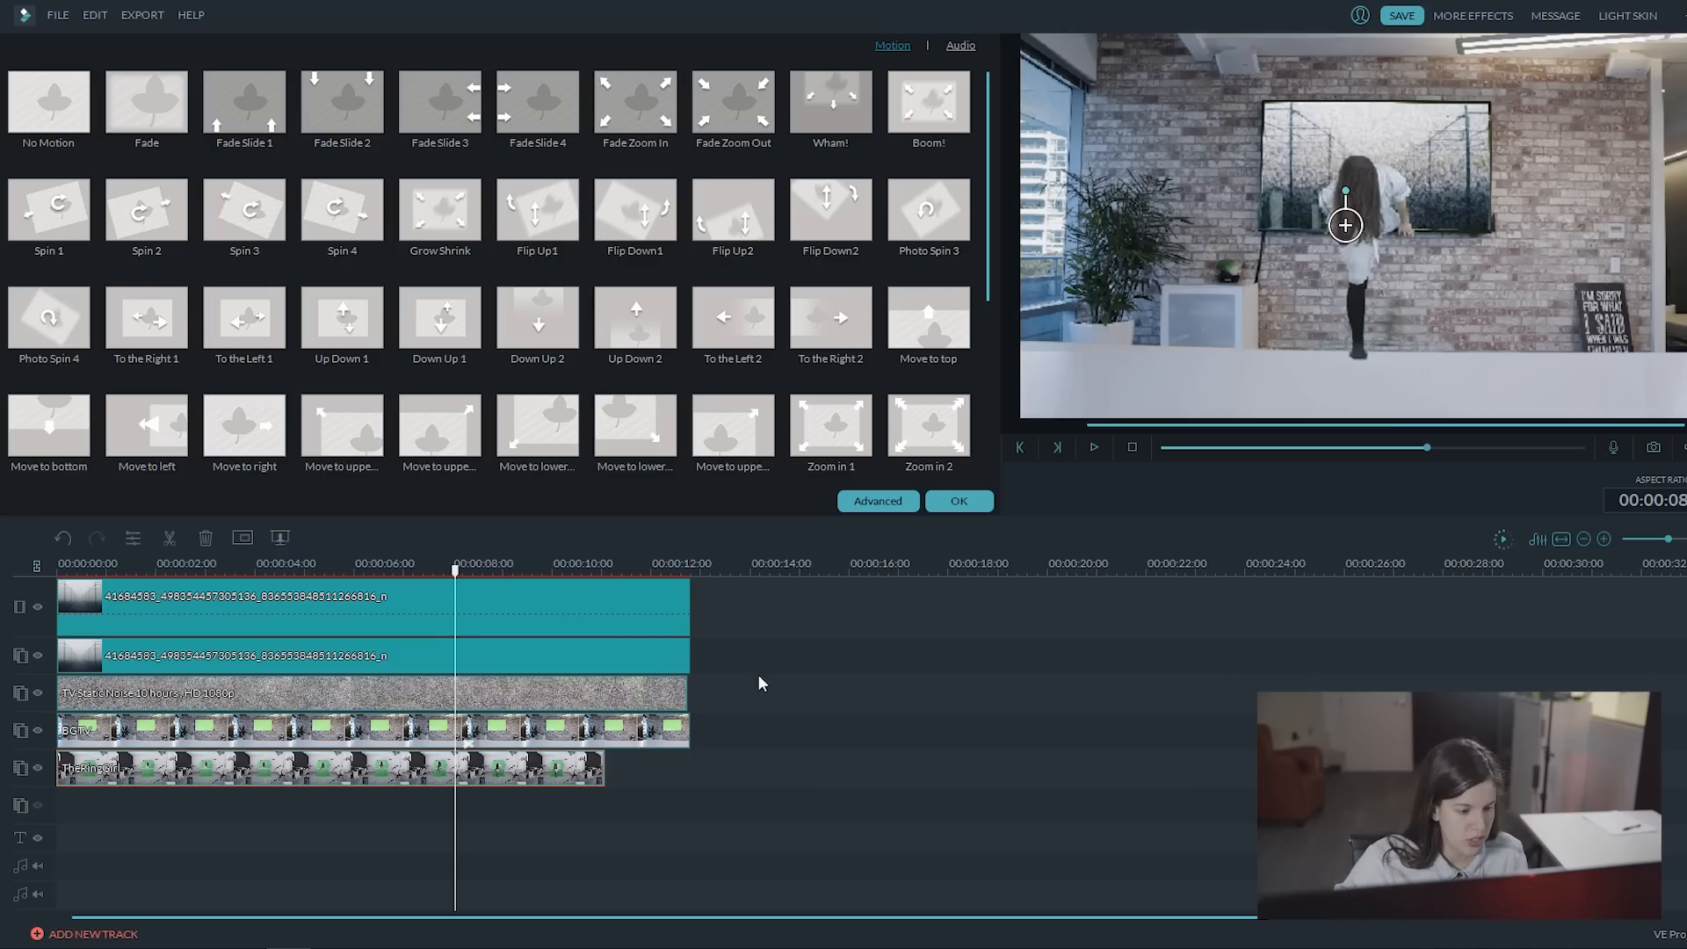
pyautogui.click(610, 732)
pyautogui.rightClick(587, 728)
pyautogui.click(636, 541)
pyautogui.click(722, 576)
pyautogui.rightClick(780, 726)
pyautogui.click(842, 818)
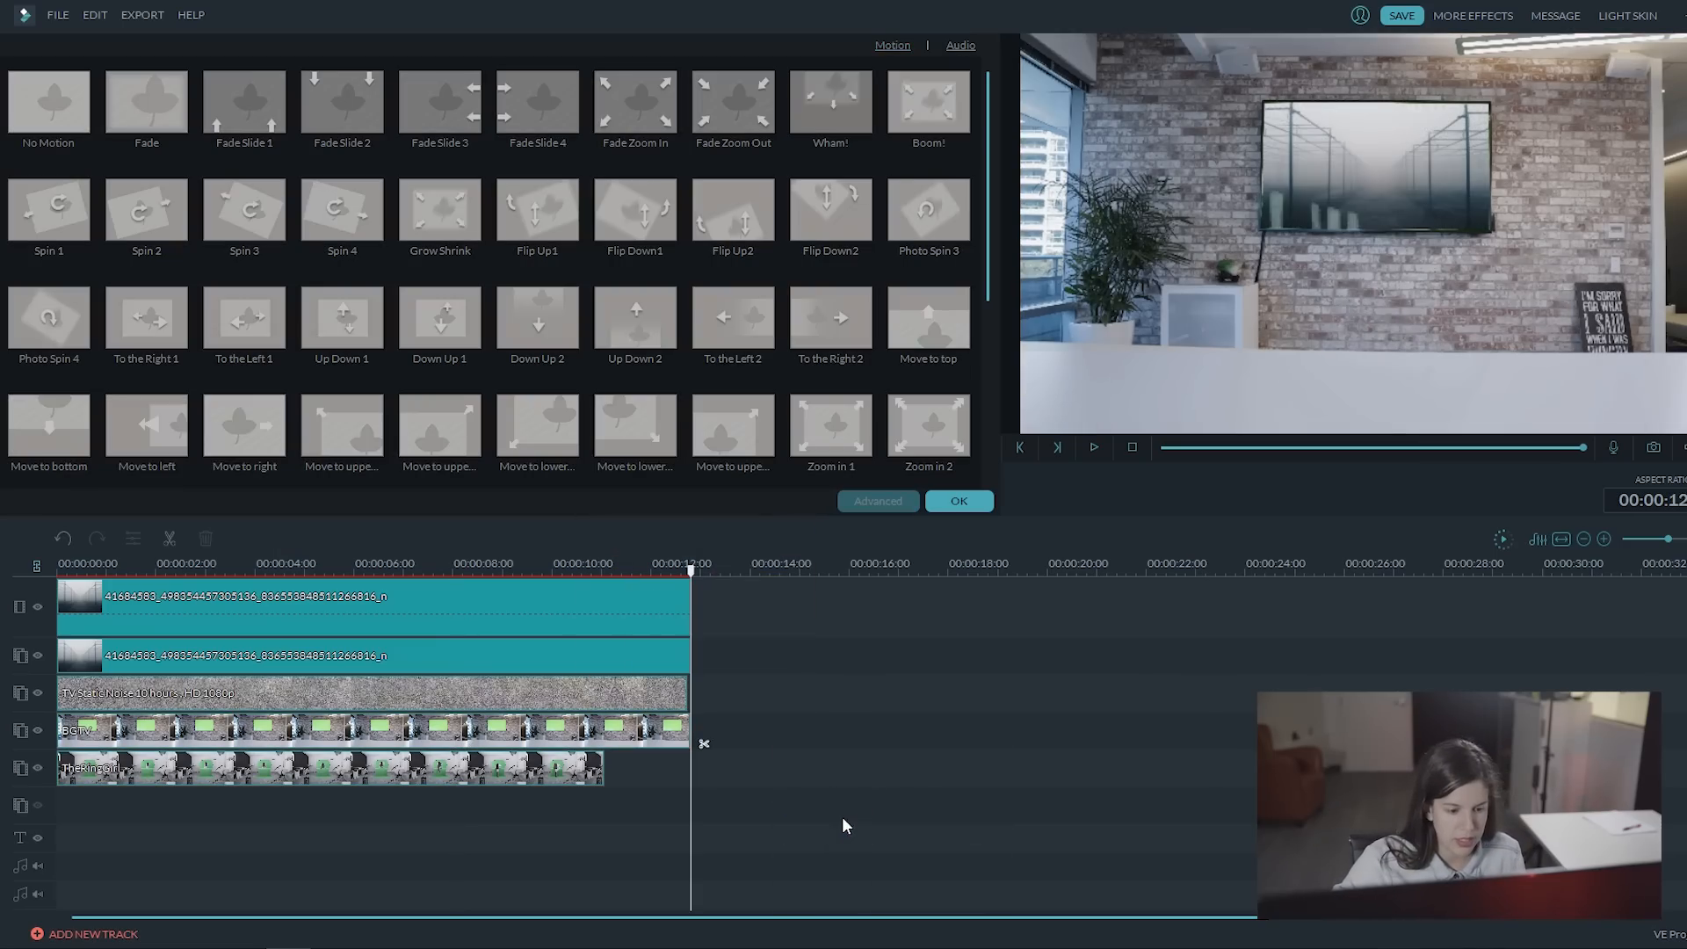
pyautogui.moveTo(799, 734); pyautogui.dragTo(156, 810)
# Step: Mask the BGTV copy to the white counter with the plain rectangle at height 0.21 and top 0.79, apply it and preview the scene
pyautogui.click(94, 574)
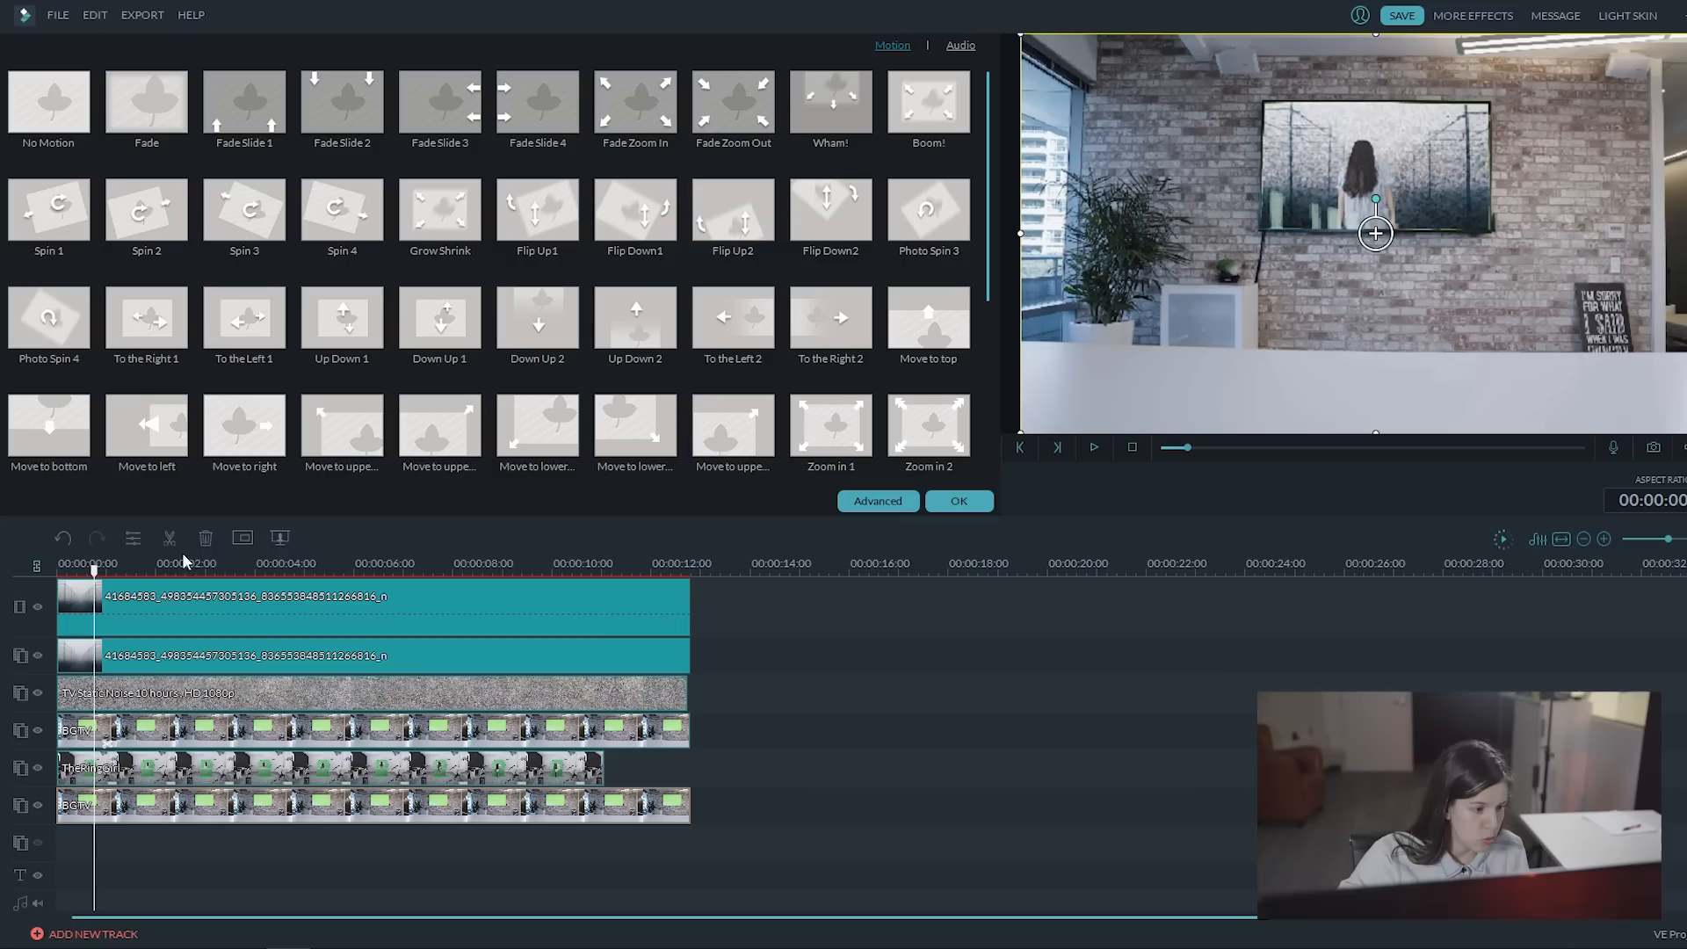
pyautogui.click(242, 538)
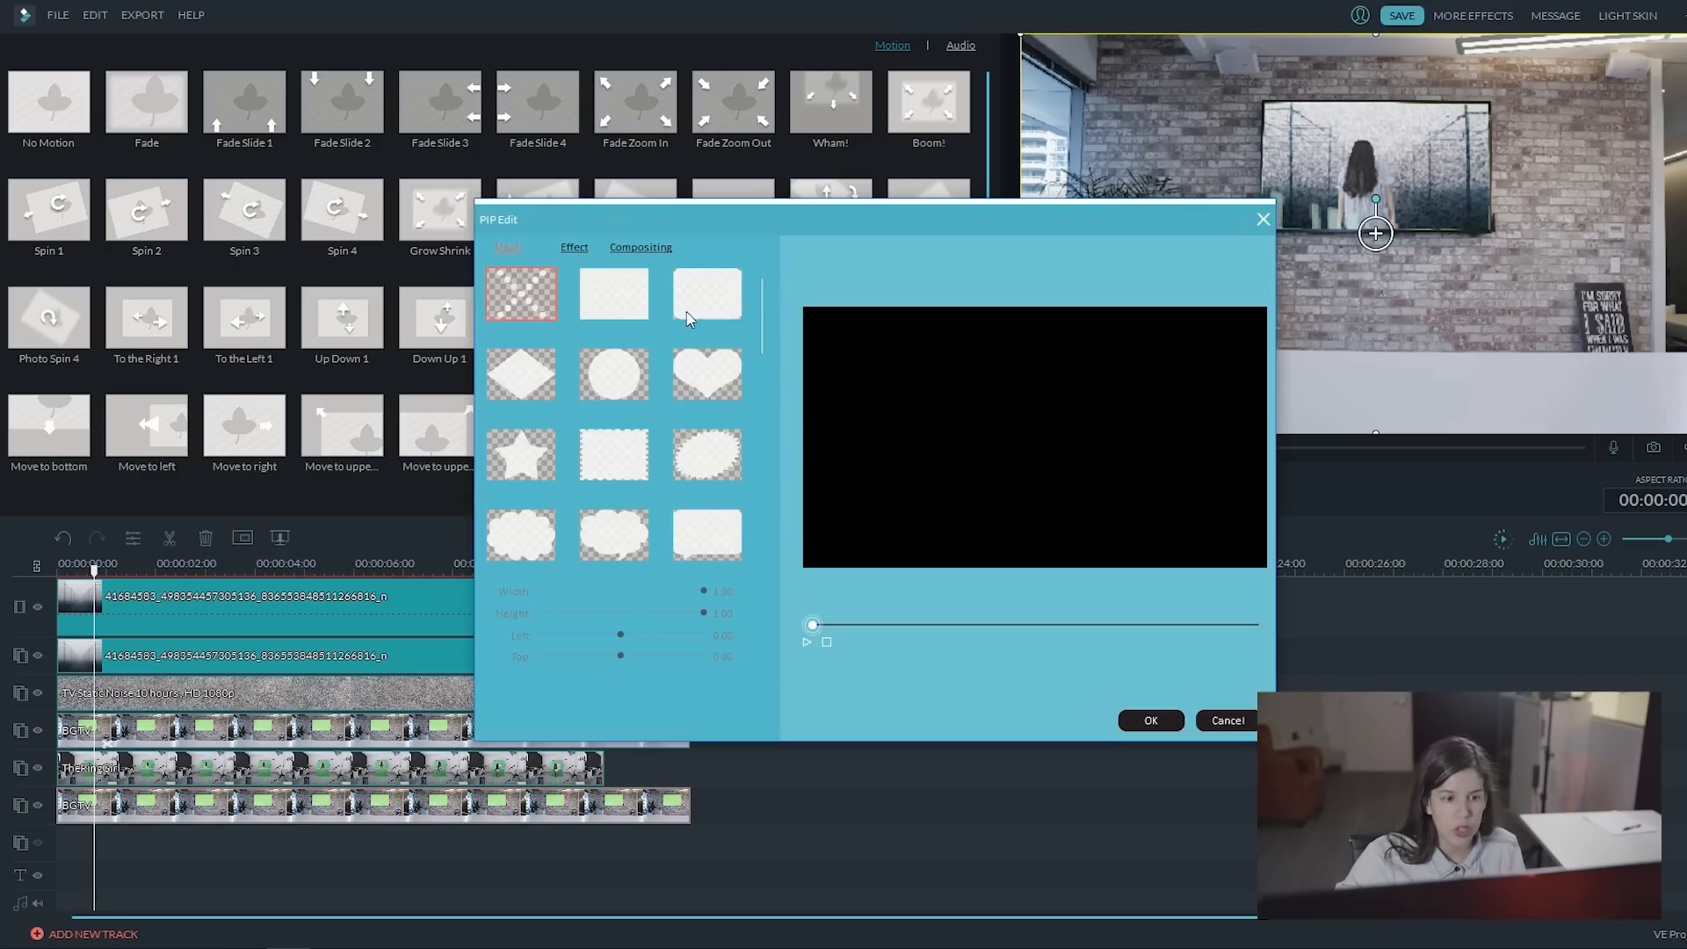
pyautogui.click(637, 303)
pyautogui.moveTo(703, 613); pyautogui.dragTo(562, 595)
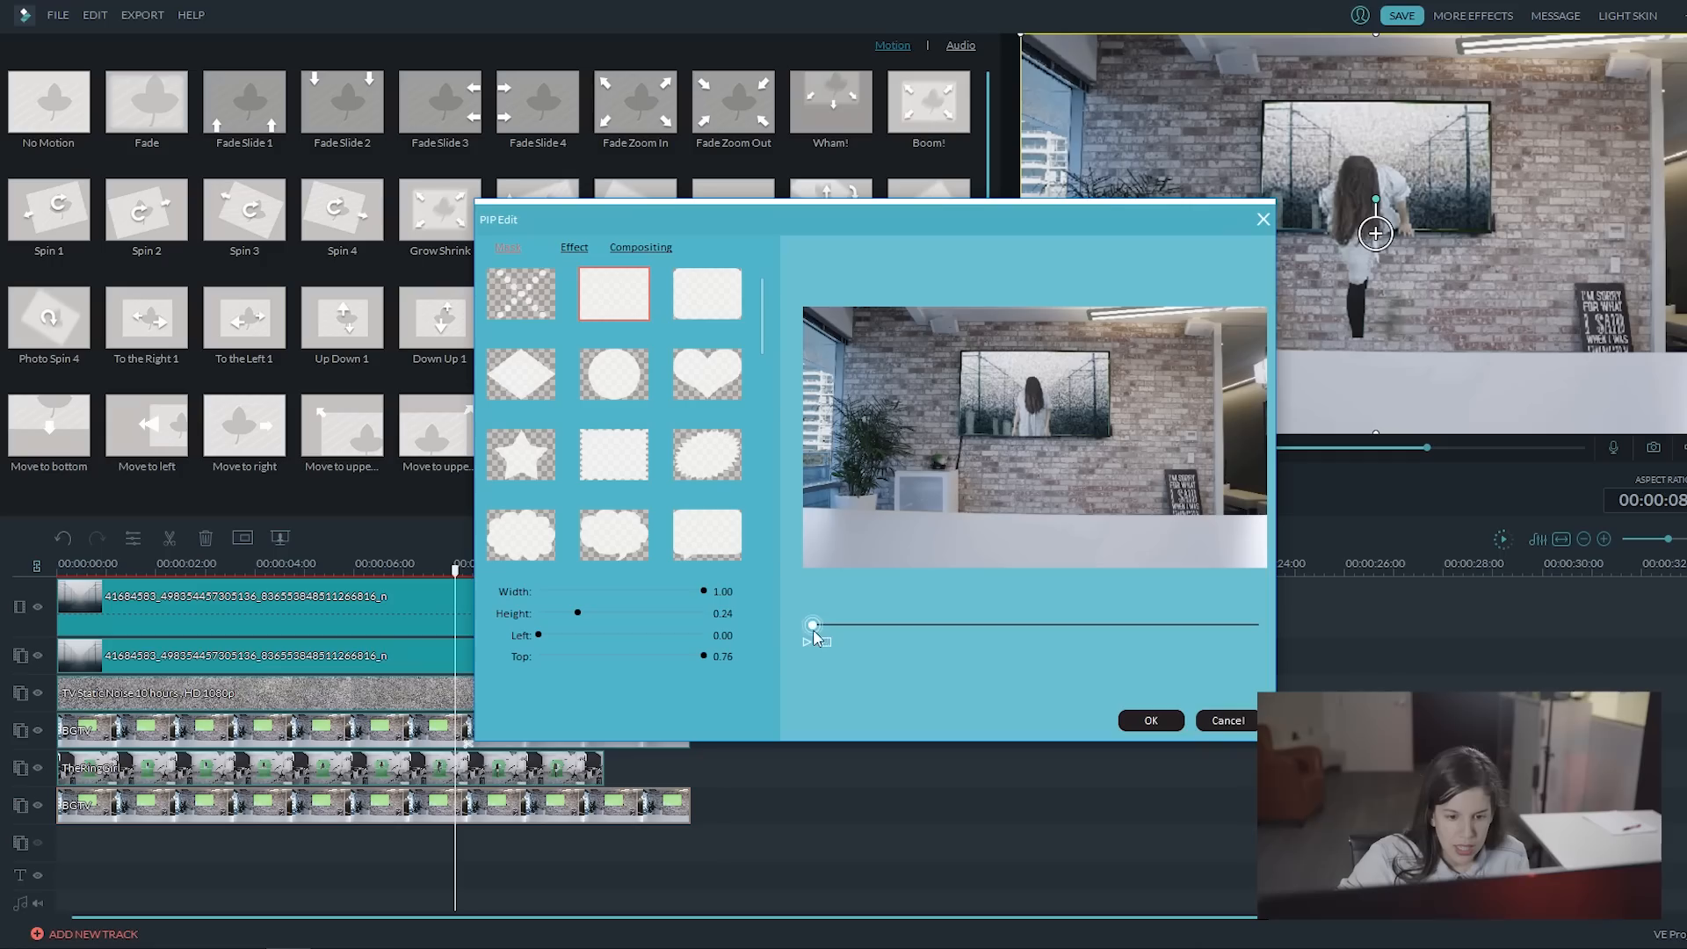
pyautogui.moveTo(812, 623); pyautogui.dragTo(1101, 624)
pyautogui.moveTo(577, 613); pyautogui.dragTo(574, 601)
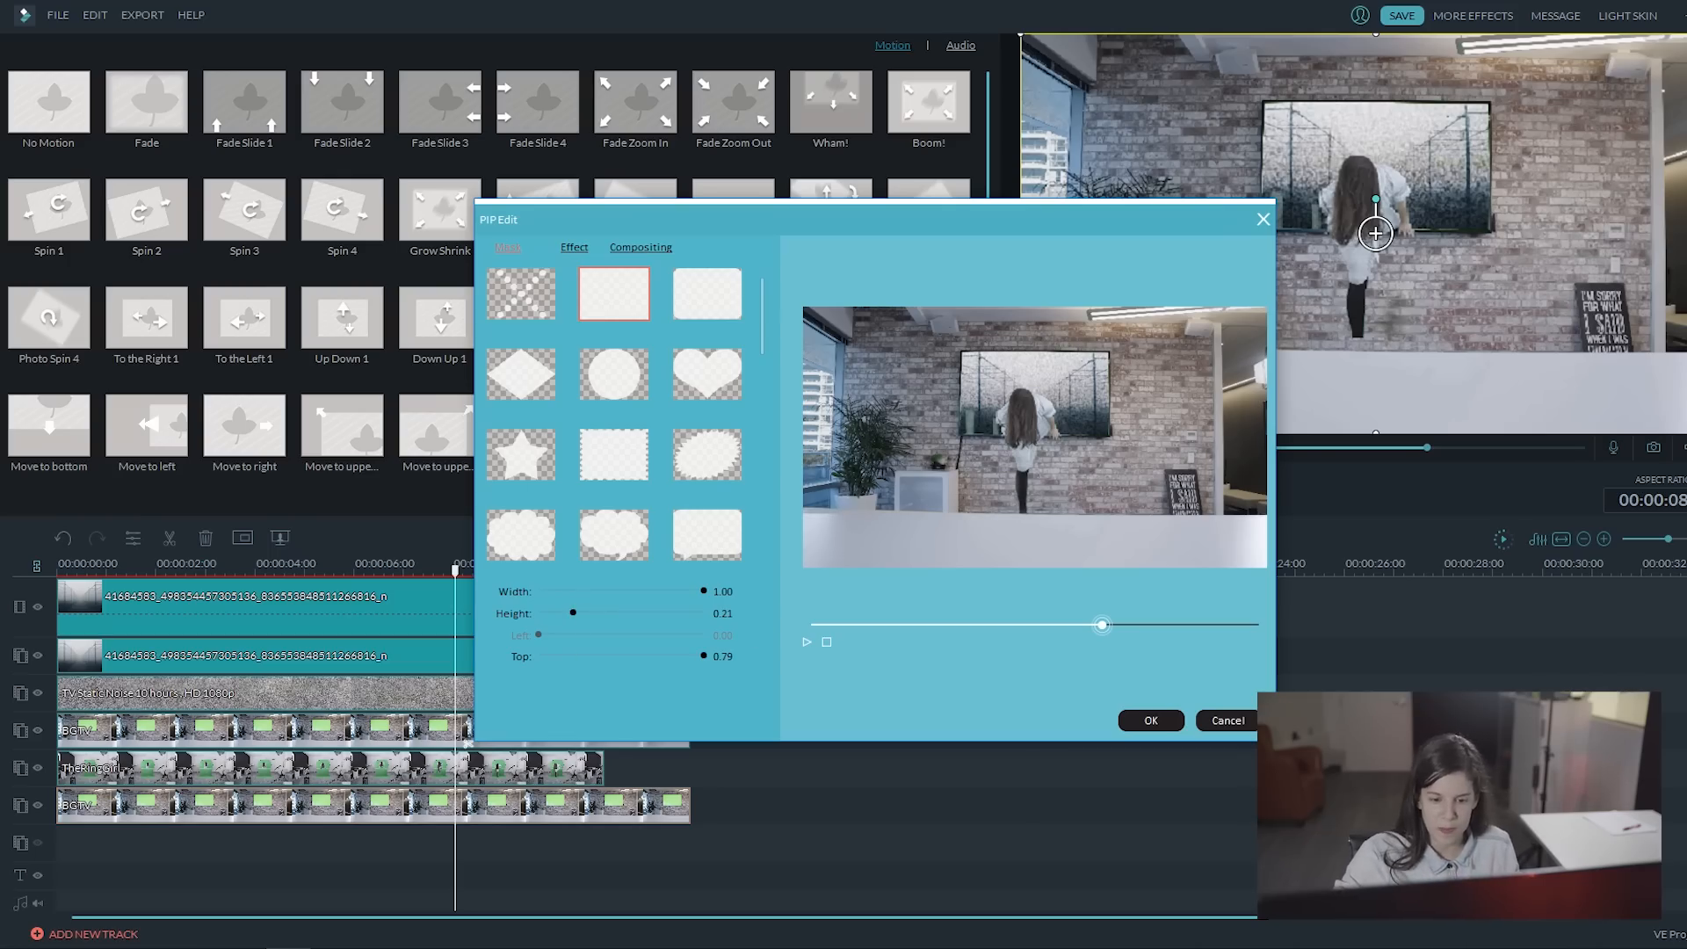
pyautogui.click(1150, 720)
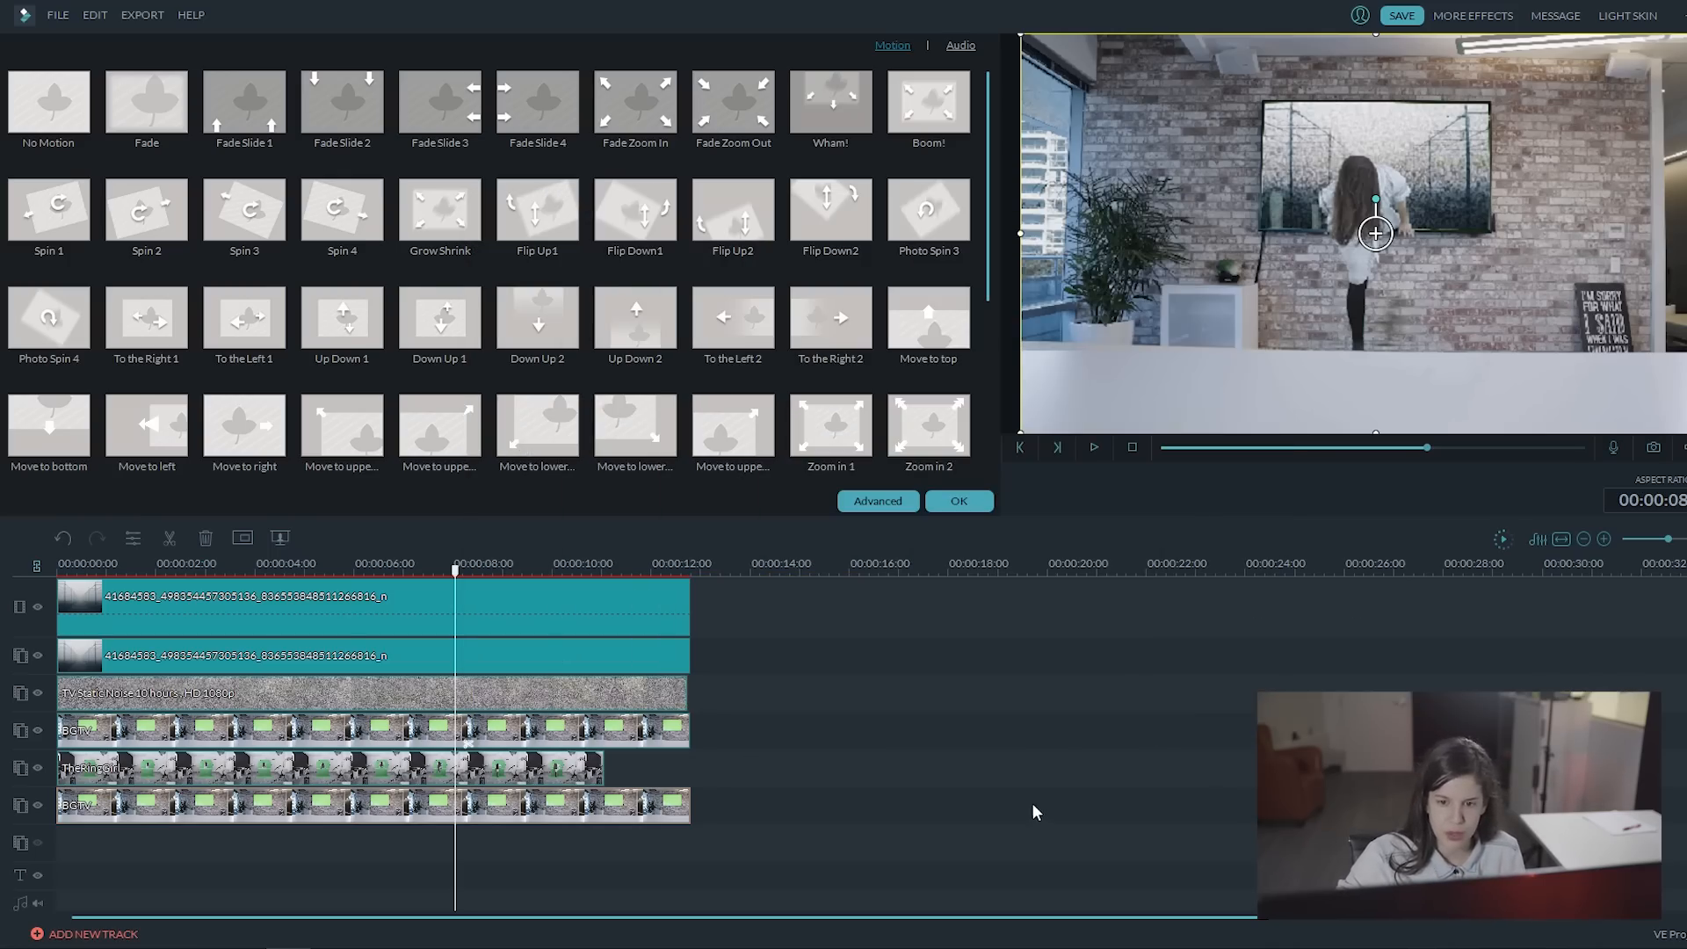
pyautogui.click(339, 561)
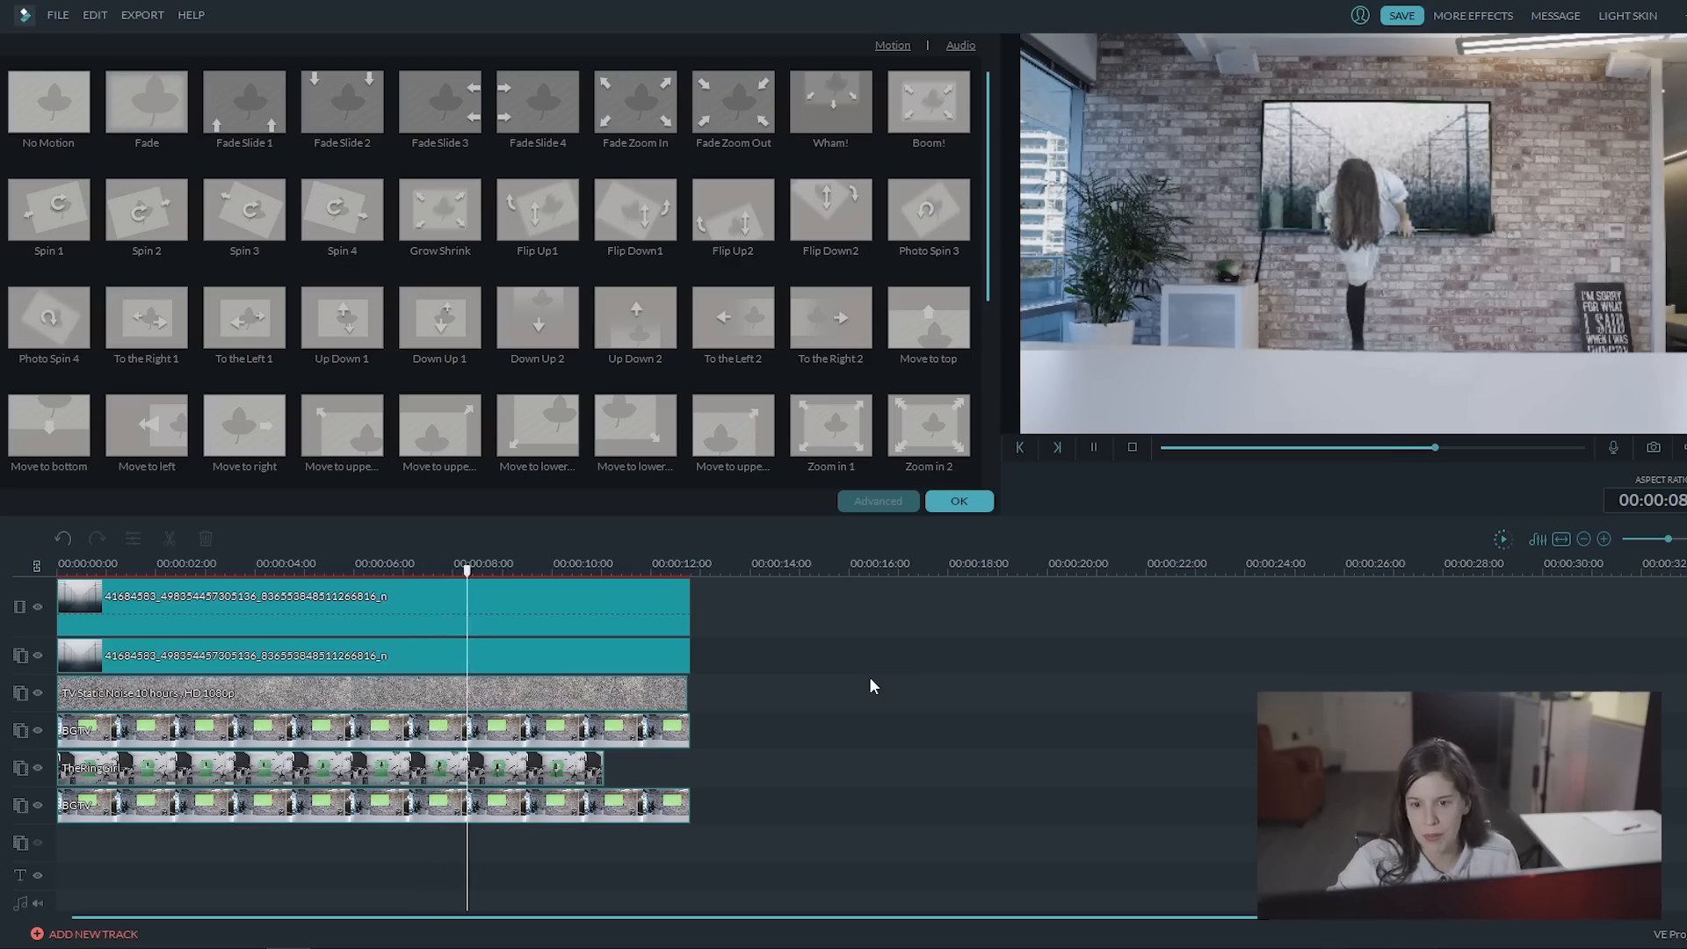
pyautogui.press('space')
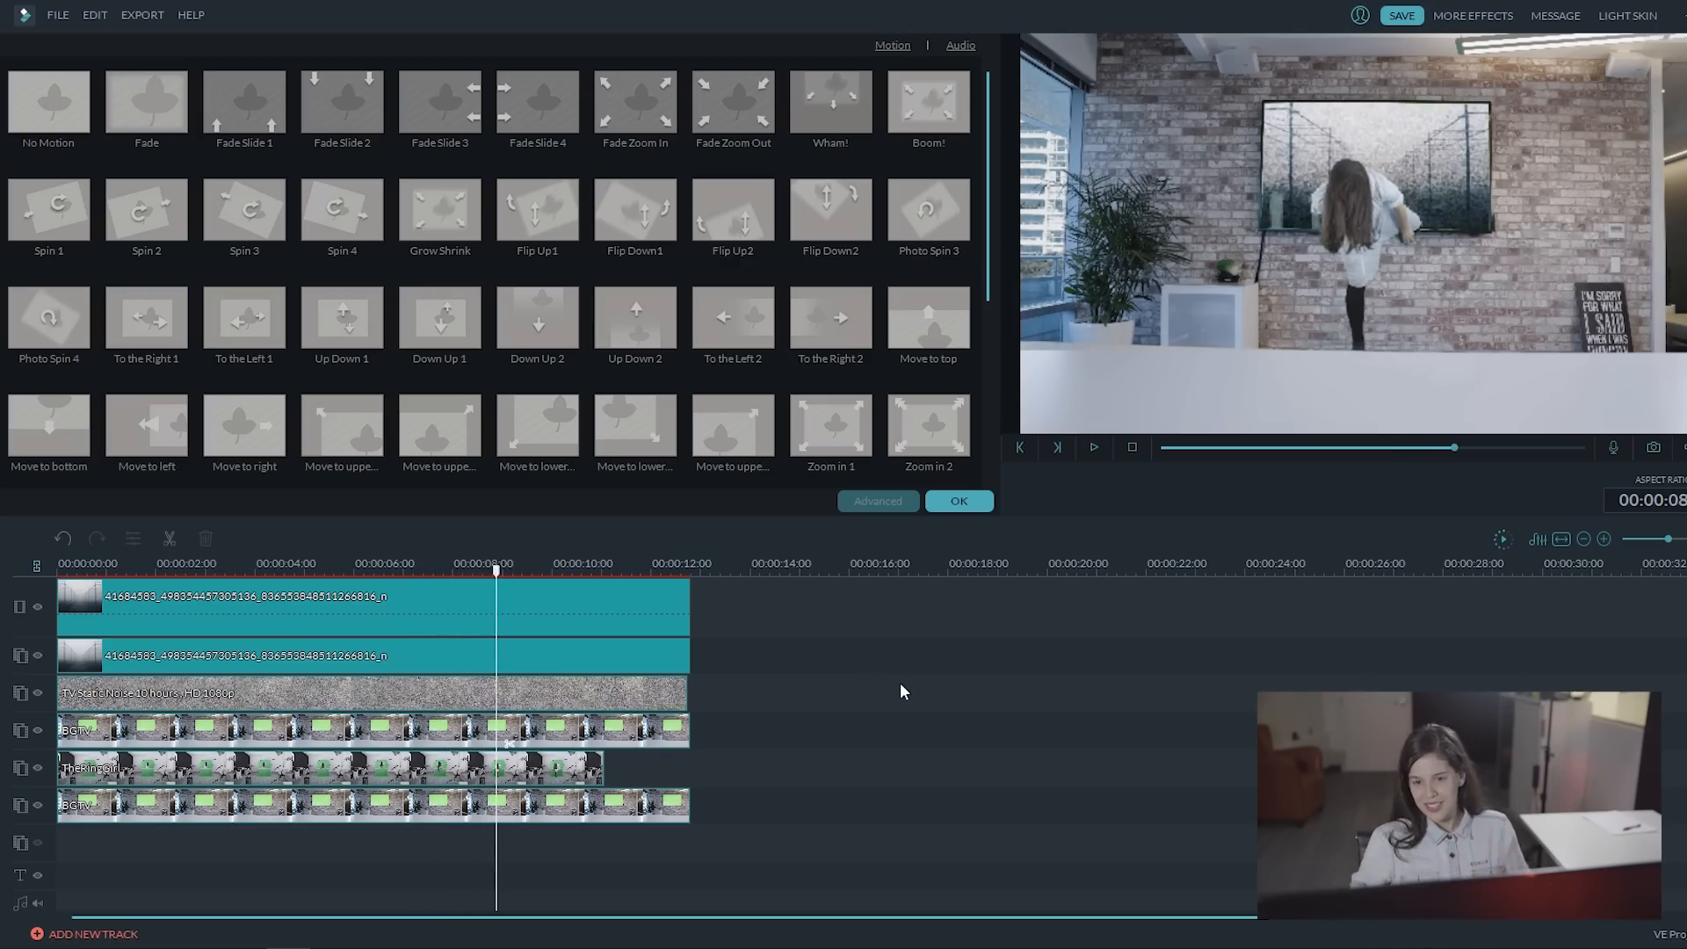